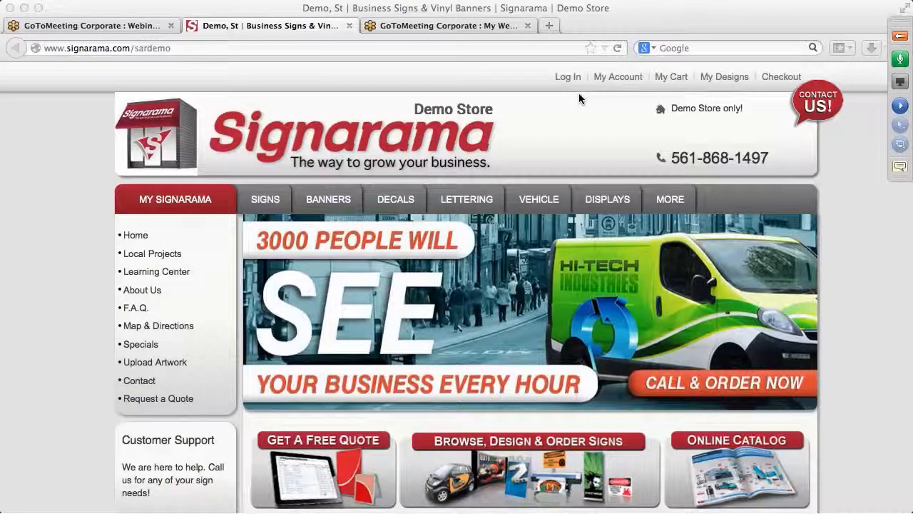
Step: Open the Request a Quote page and enter the customer's first name in the contact fields
scroll(515, 206, down, 3)
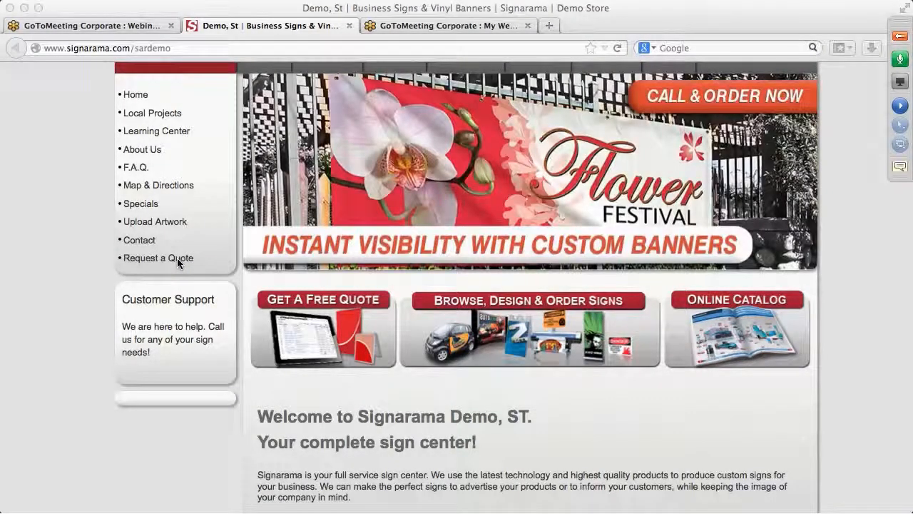
click(178, 259)
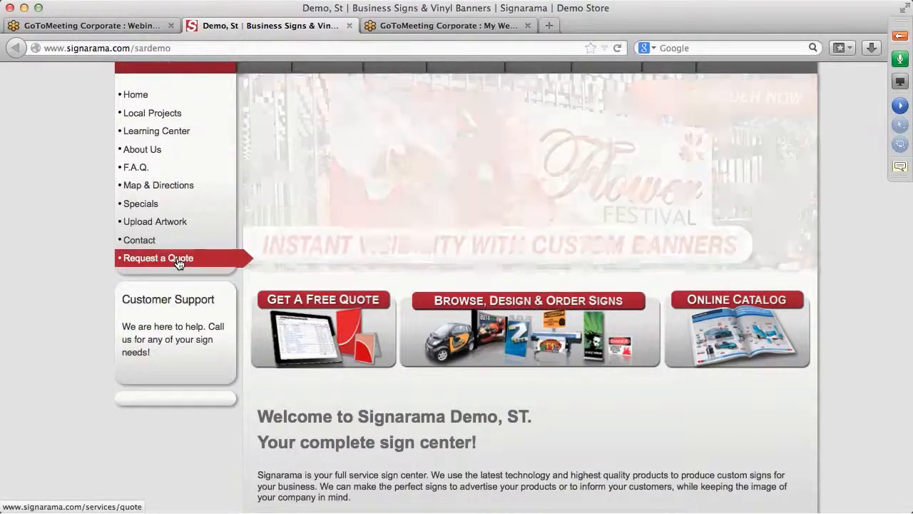
click(171, 262)
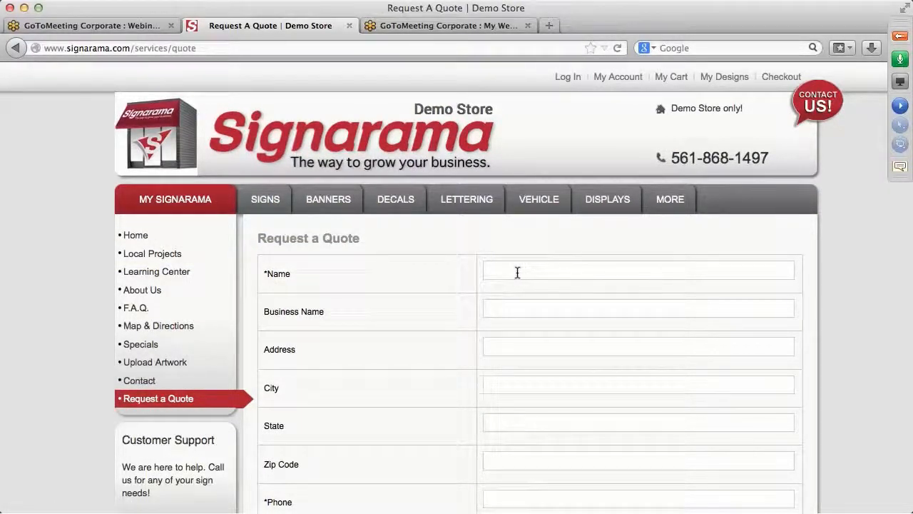
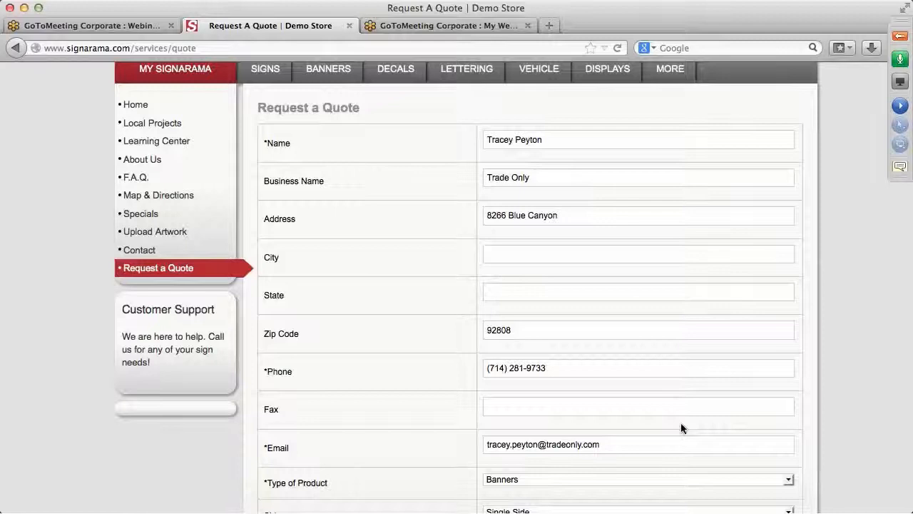
Step: Choose Sidewalk Signs as the product, Double Sided, with quantity 20
scroll(679, 425, down, 2)
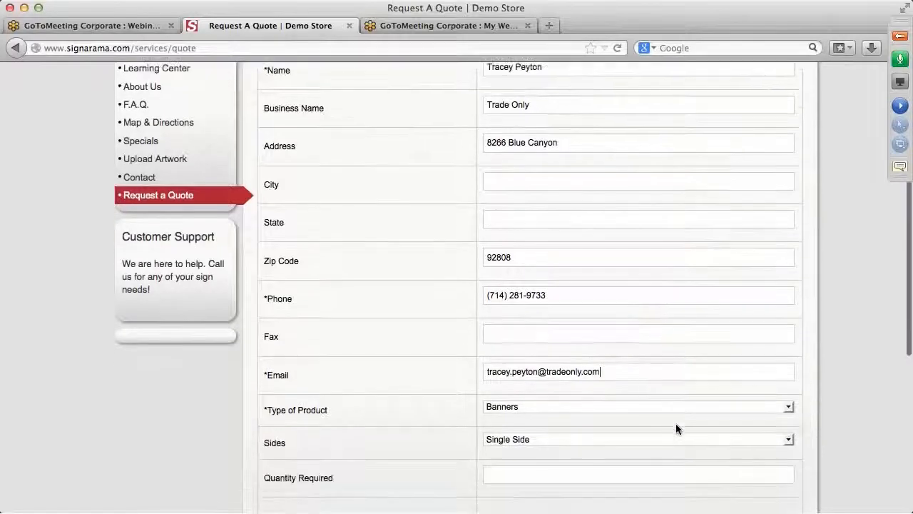
scroll(675, 423, down, 3)
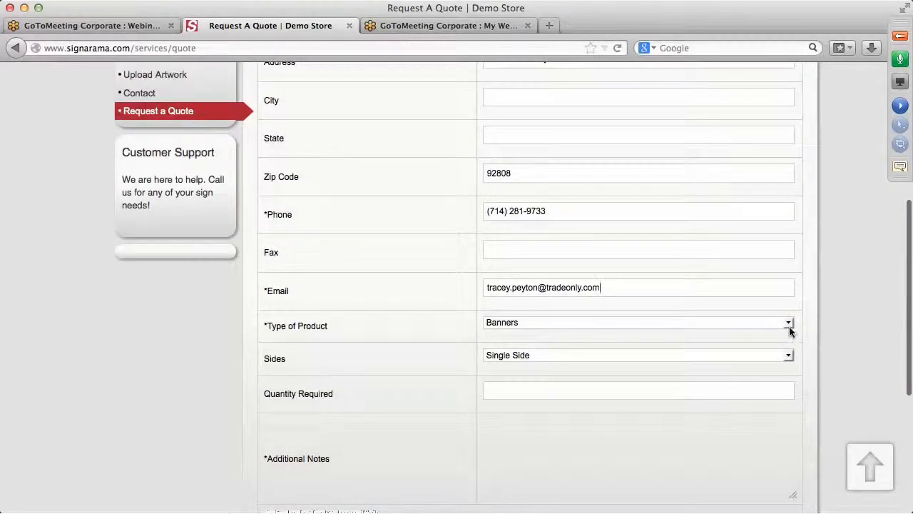
click(789, 323)
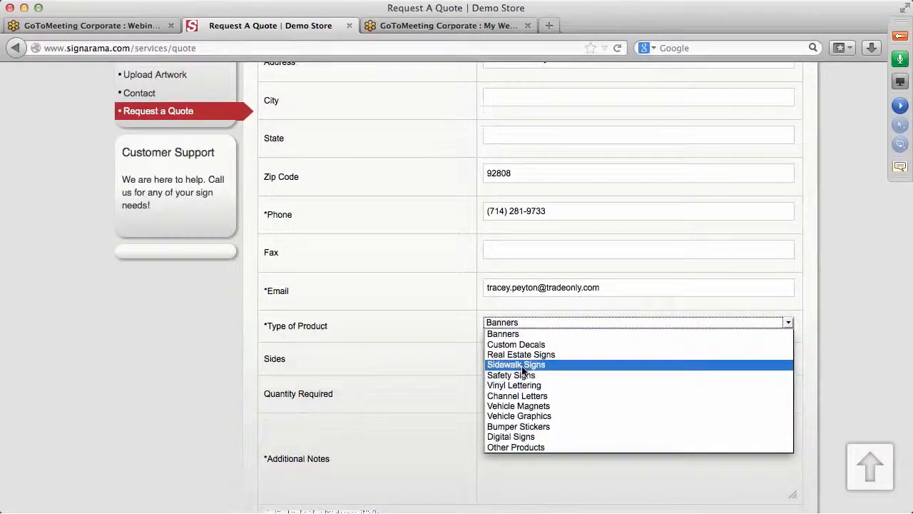
click(521, 366)
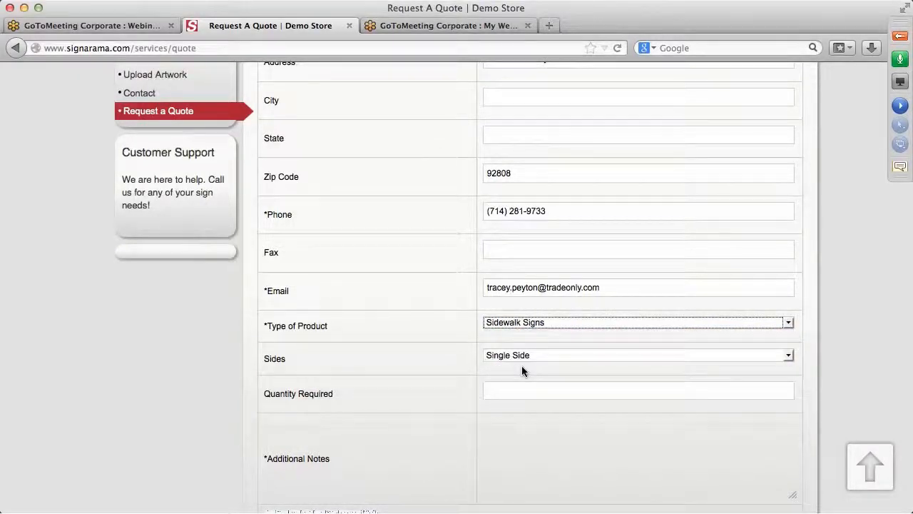
click(788, 359)
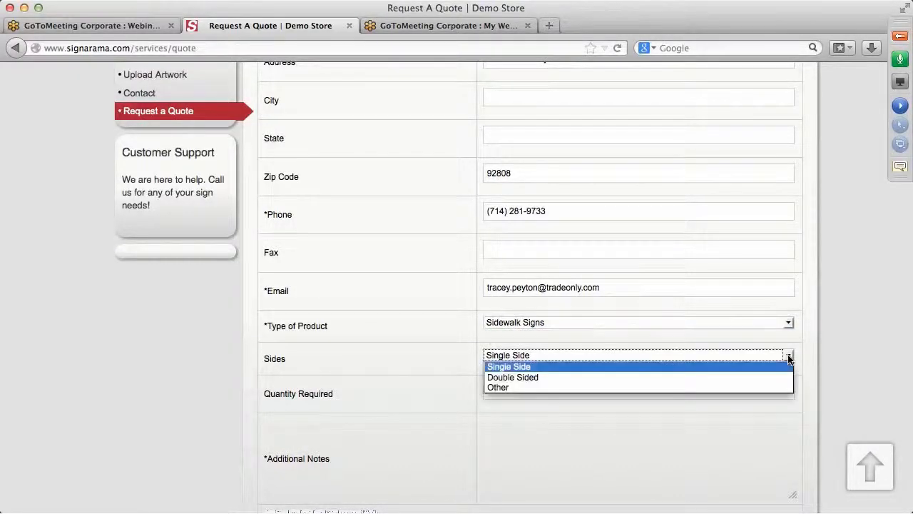
click(492, 378)
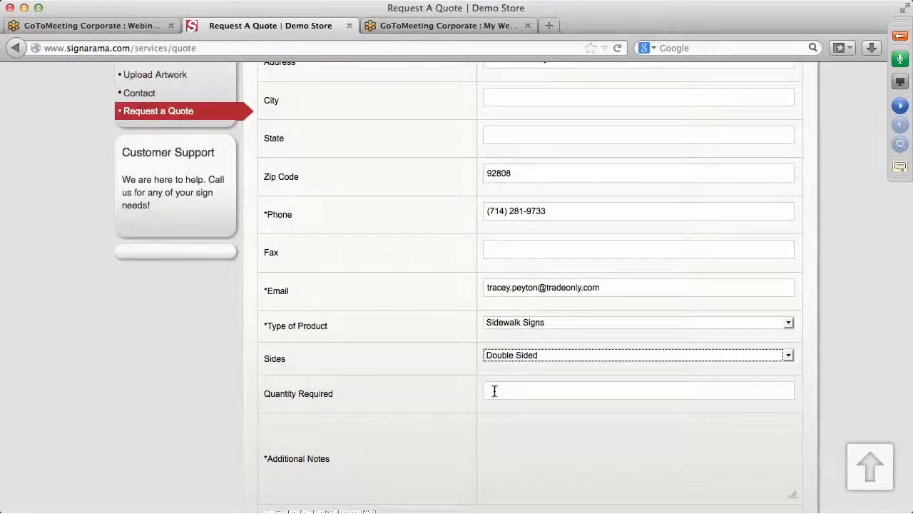
click(494, 391)
text(20)
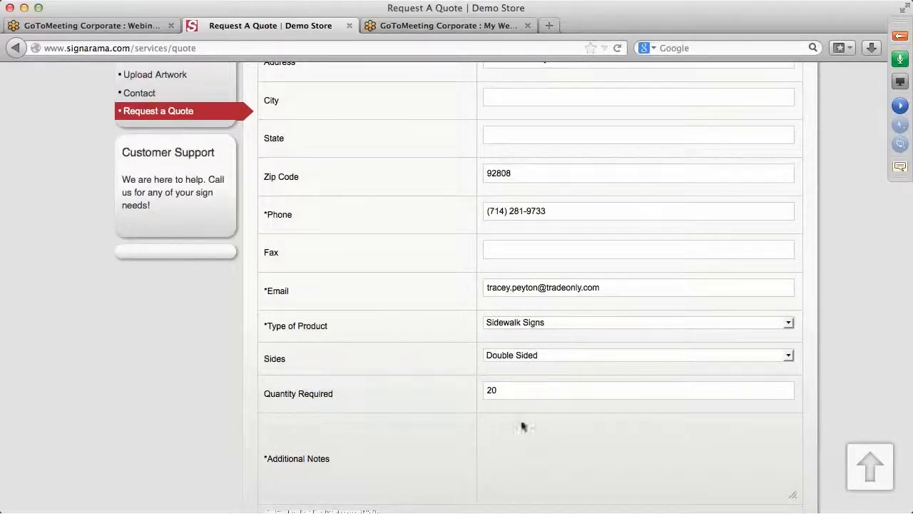
Step: Replace the verification box text with the captcha word and send the quote request
scroll(578, 453, down, 4)
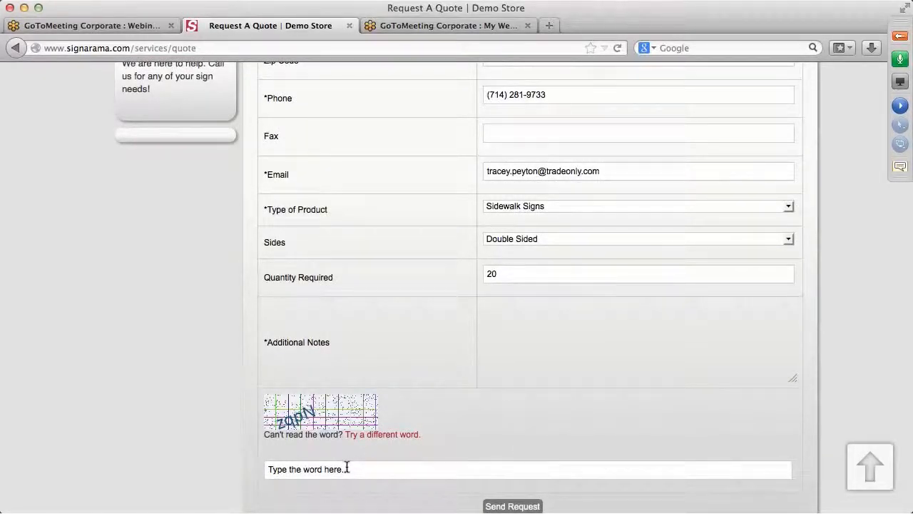
drag(347, 469, 262, 469)
key(BackSpace)
text(z)
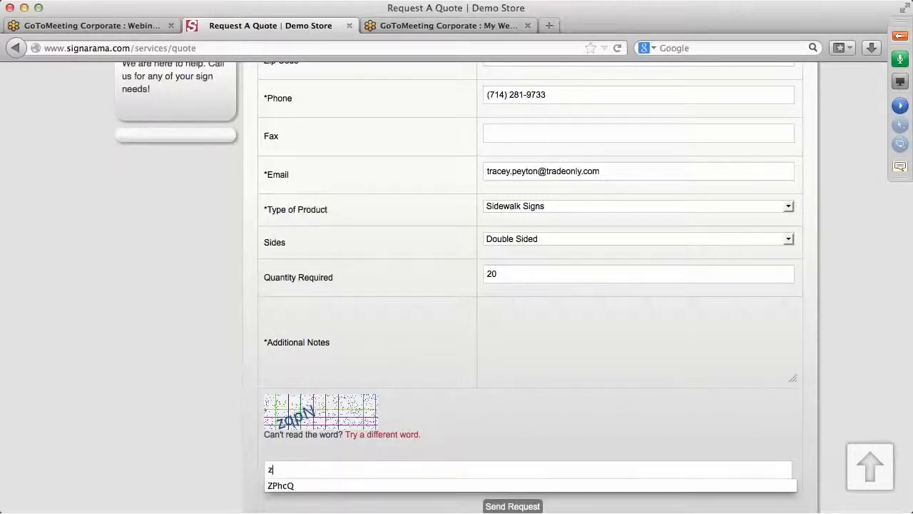
text(qpN)
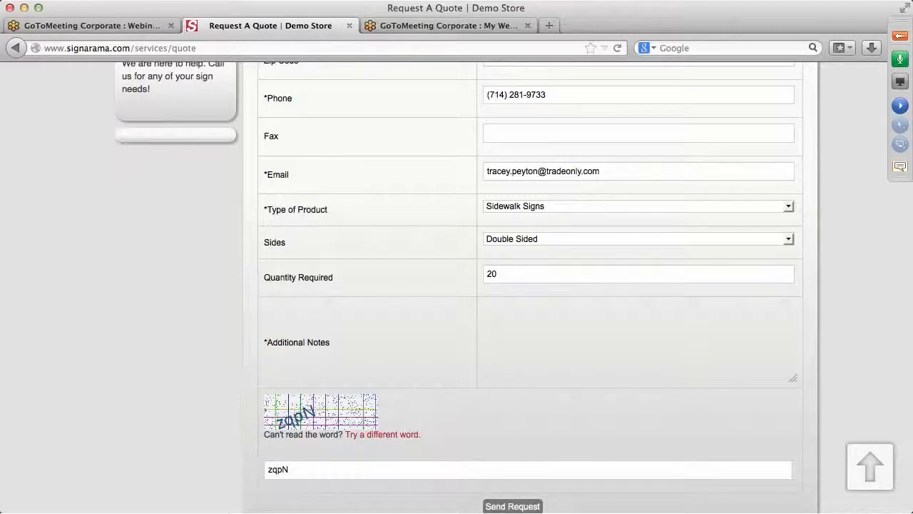
click(520, 506)
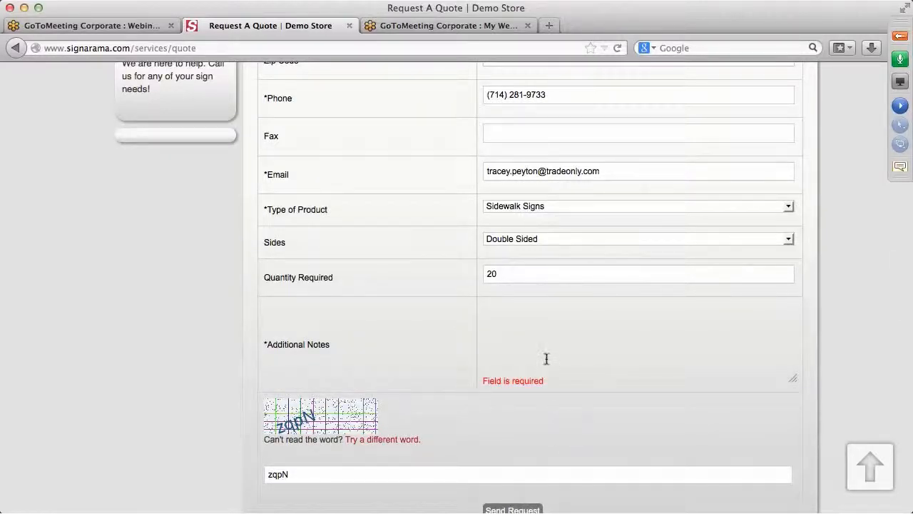
Step: Enter 'please ship direct' in Additional Notes and resend the quote request
scroll(579, 335, down, 4)
scroll(579, 335, up, 10)
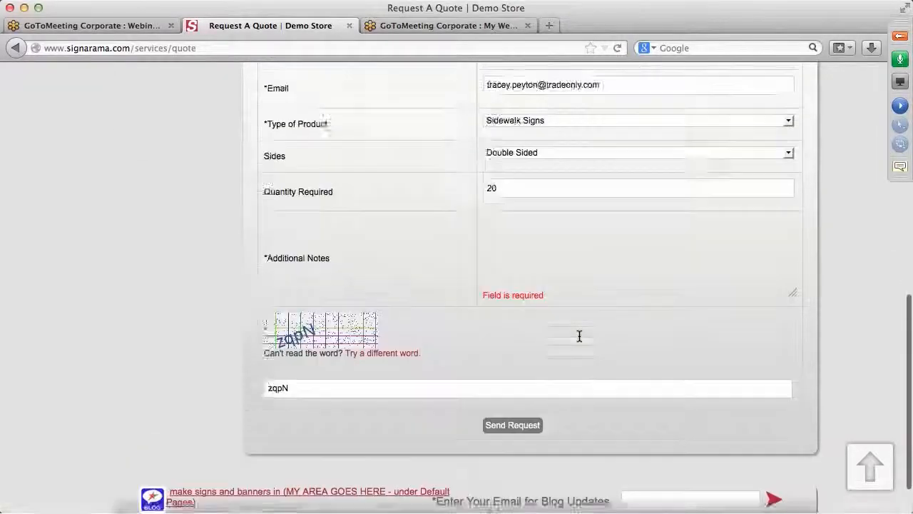
scroll(579, 335, down, 5)
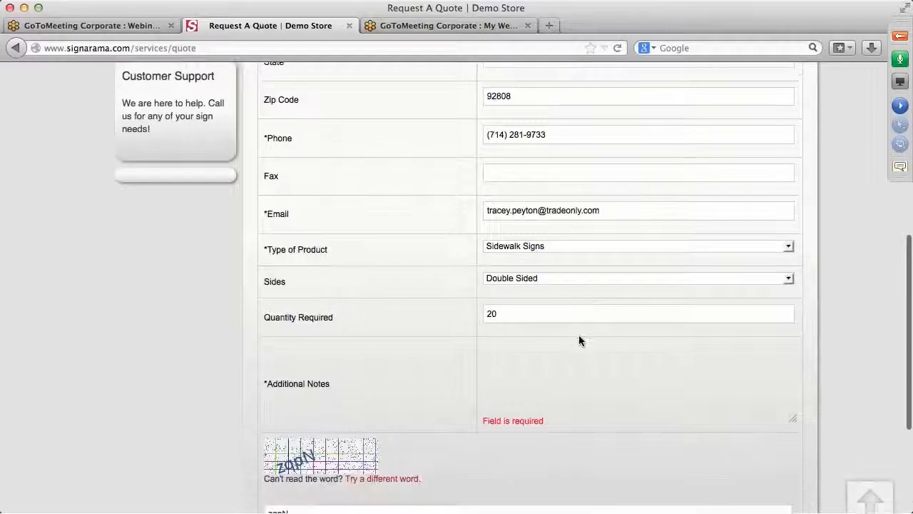
click(505, 378)
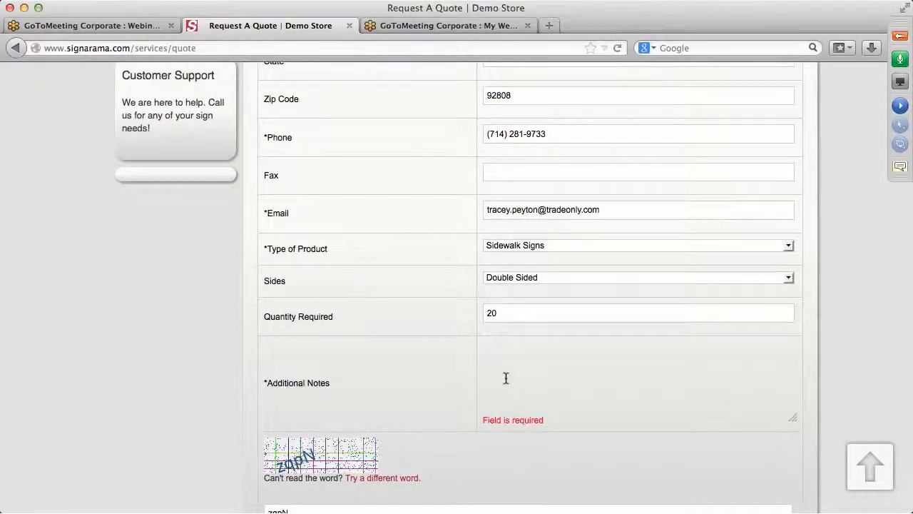
text(please ship direct)
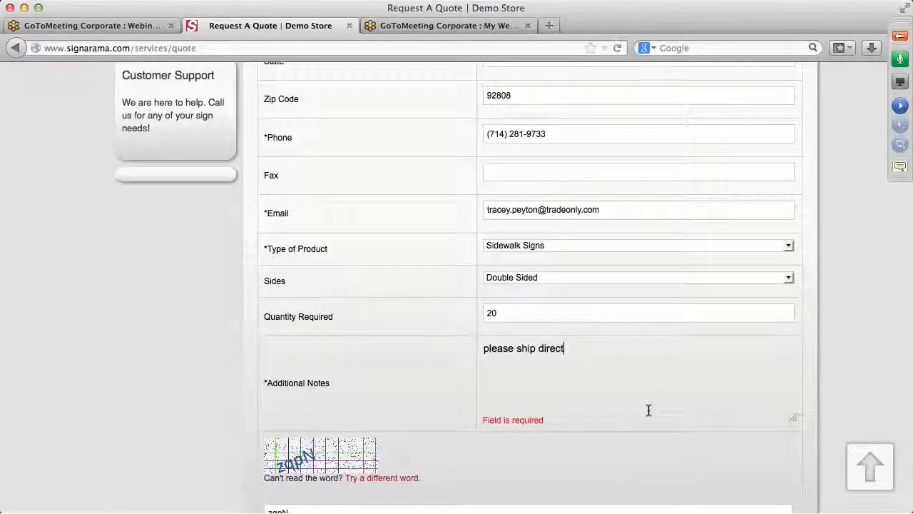
scroll(638, 441, down, 4)
click(522, 423)
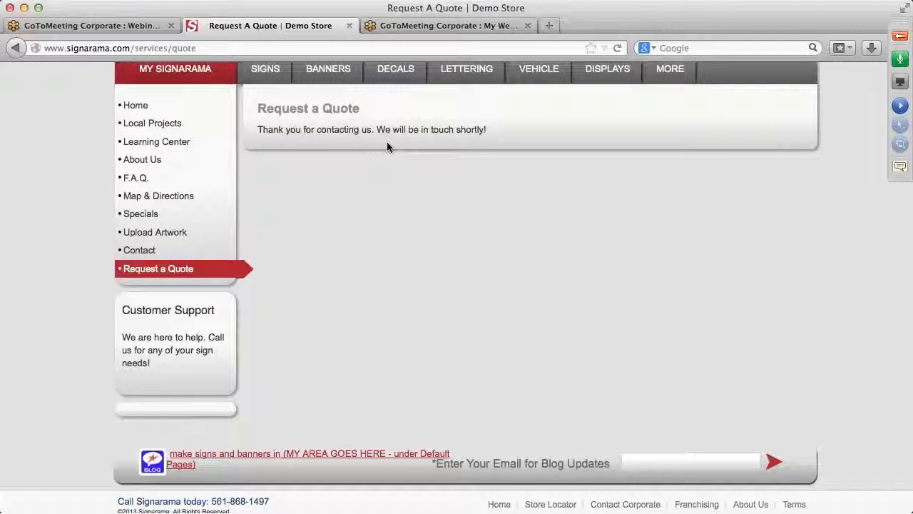
Step: Open the Upload Artwork form and fill in the customer's name and e-mail address
click(179, 236)
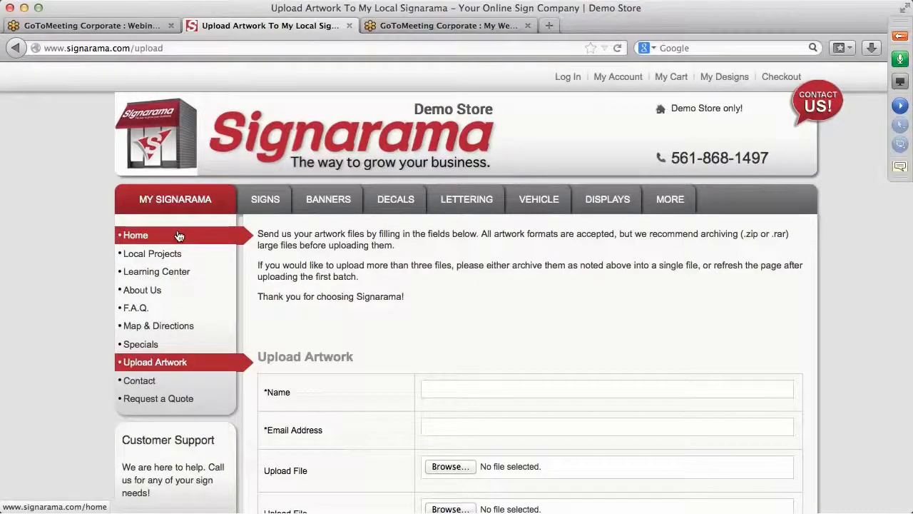
scroll(513, 345, down, 4)
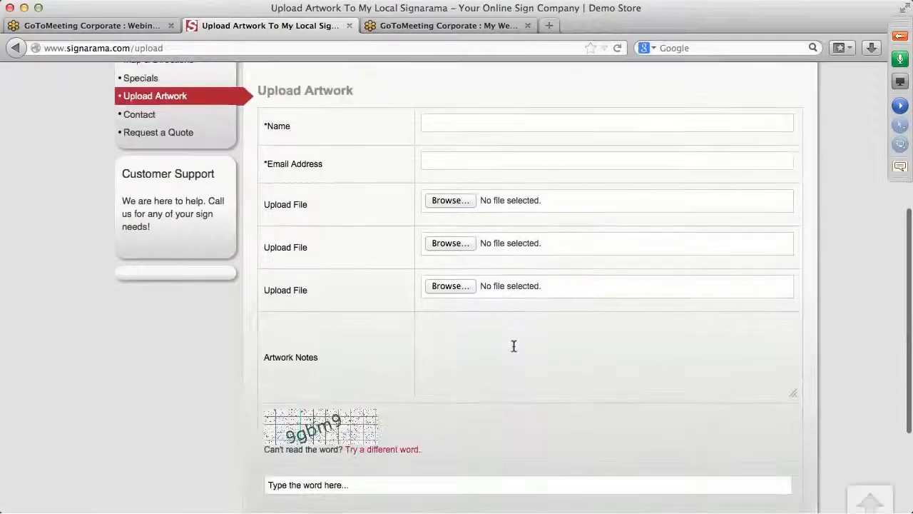
click(436, 124)
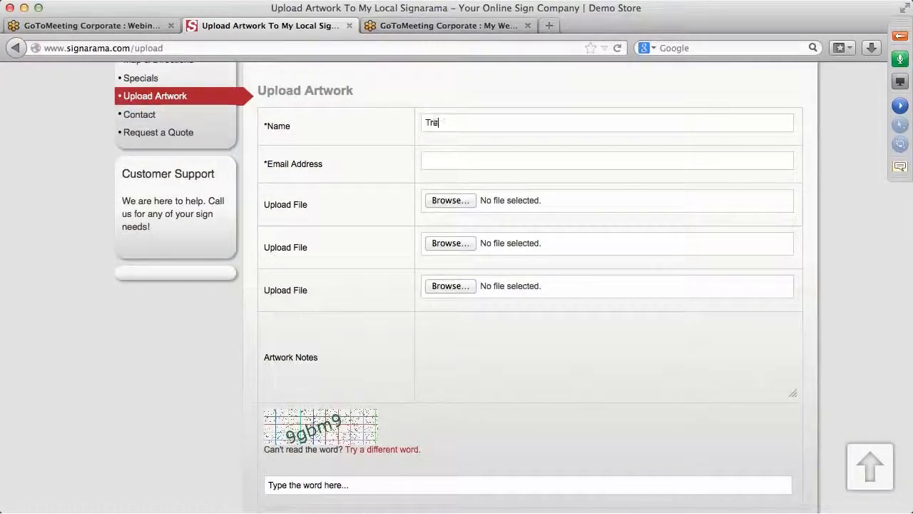
click(428, 159)
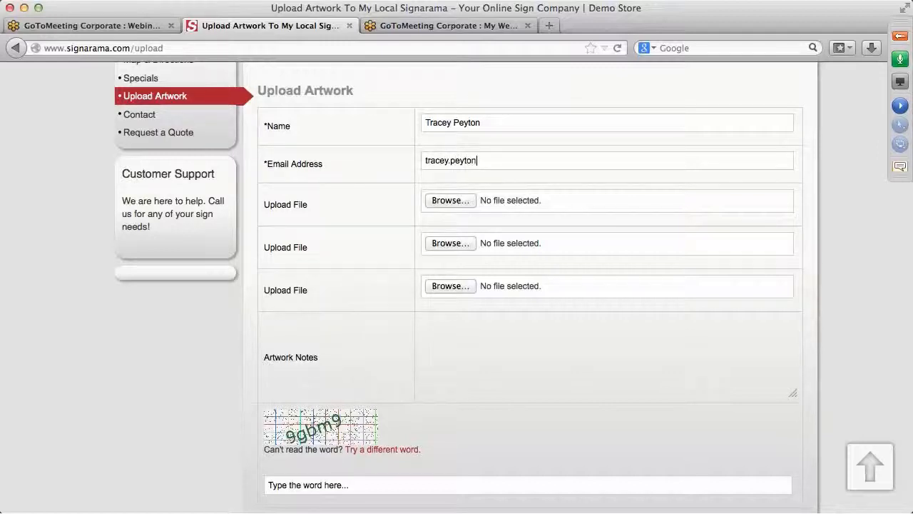
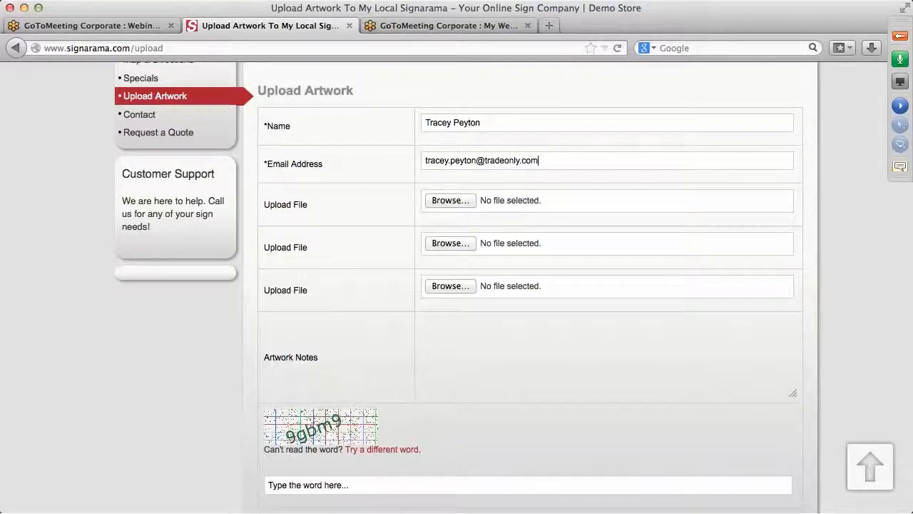
Step: Attach 6Peytons Flooring.jpeg in the first file upload slot
click(454, 202)
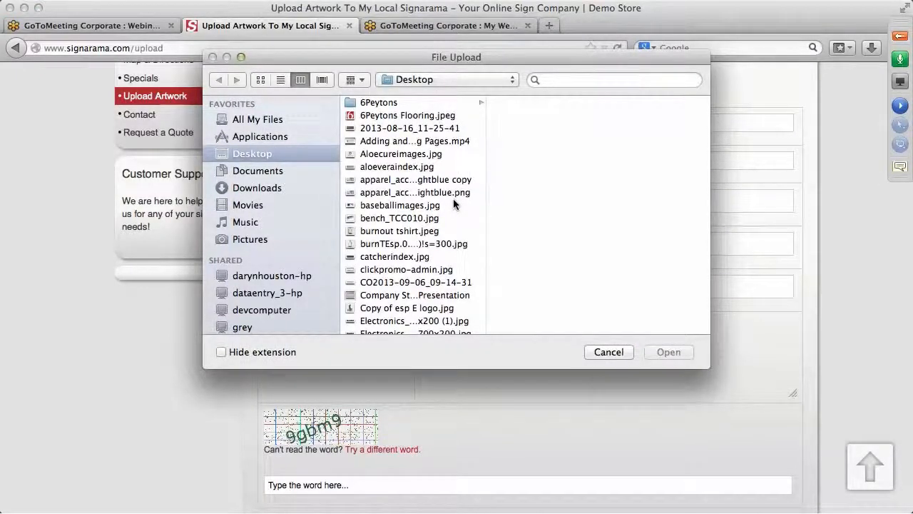
click(433, 118)
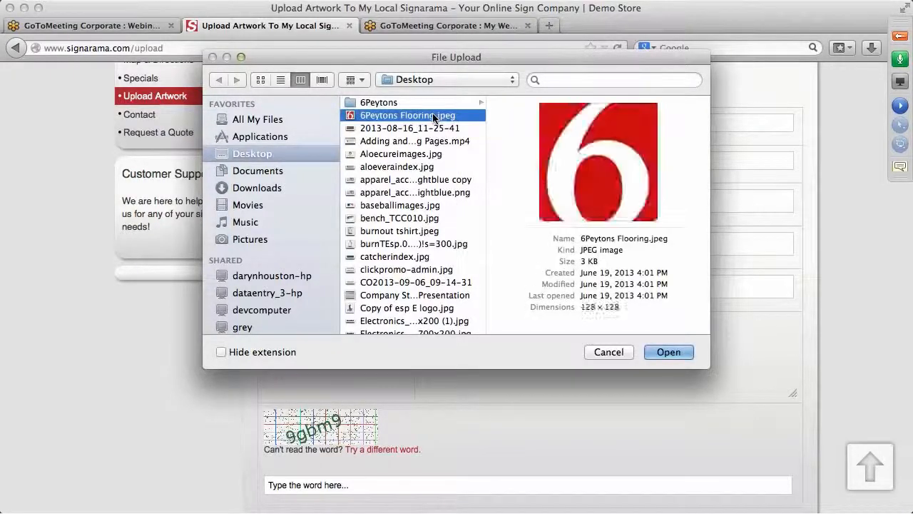
click(677, 352)
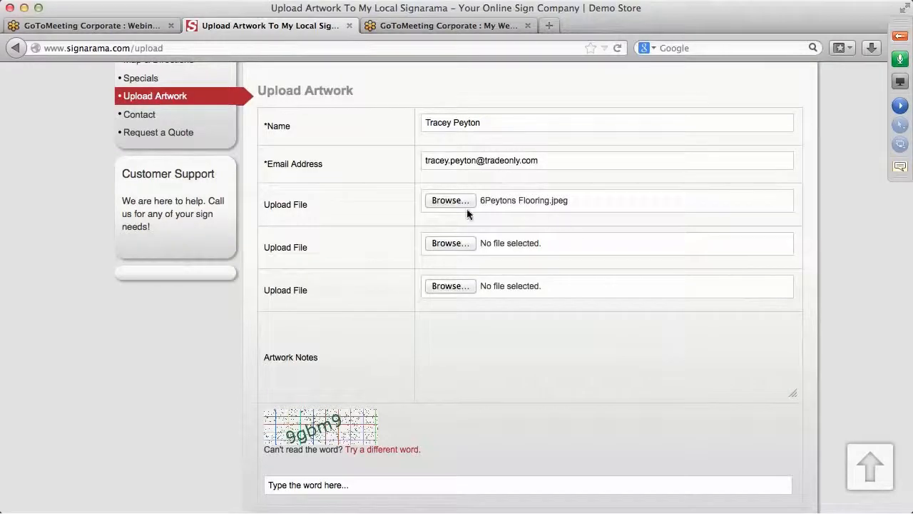
Step: Attach thehitimages.jpg in the second file upload slot
click(463, 244)
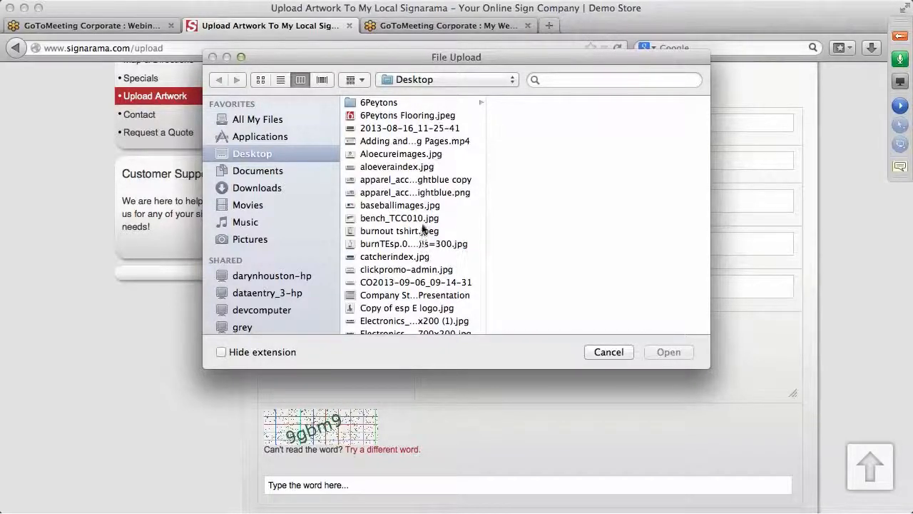
scroll(421, 197, down, 2)
scroll(421, 197, down, 2)
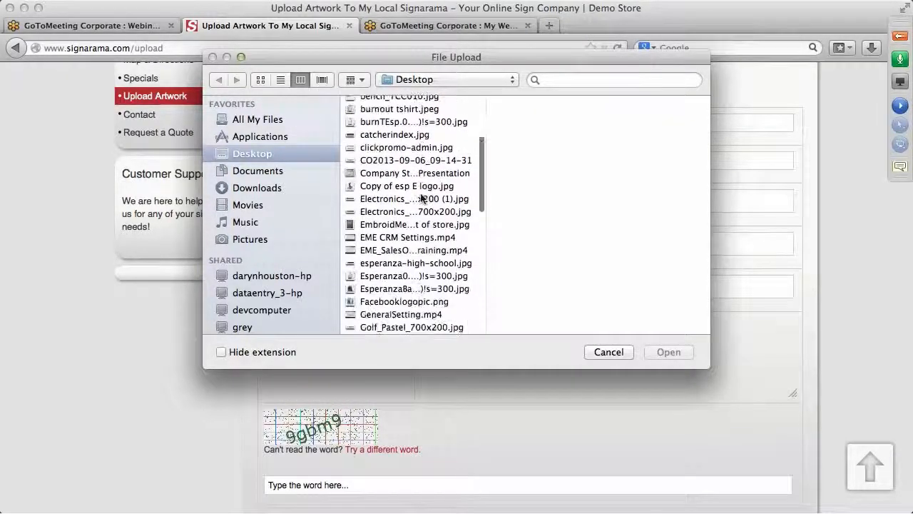
scroll(421, 197, down, 3)
scroll(421, 197, down, 5)
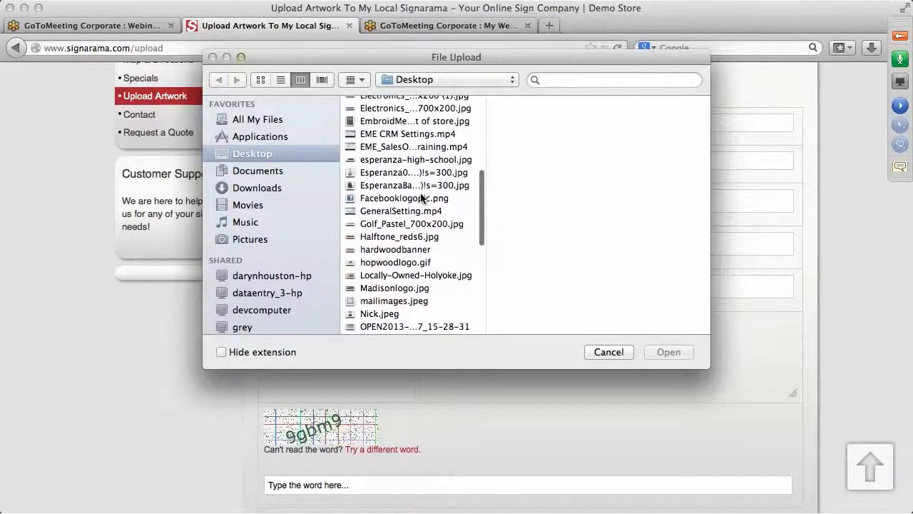
scroll(421, 198, down, 1)
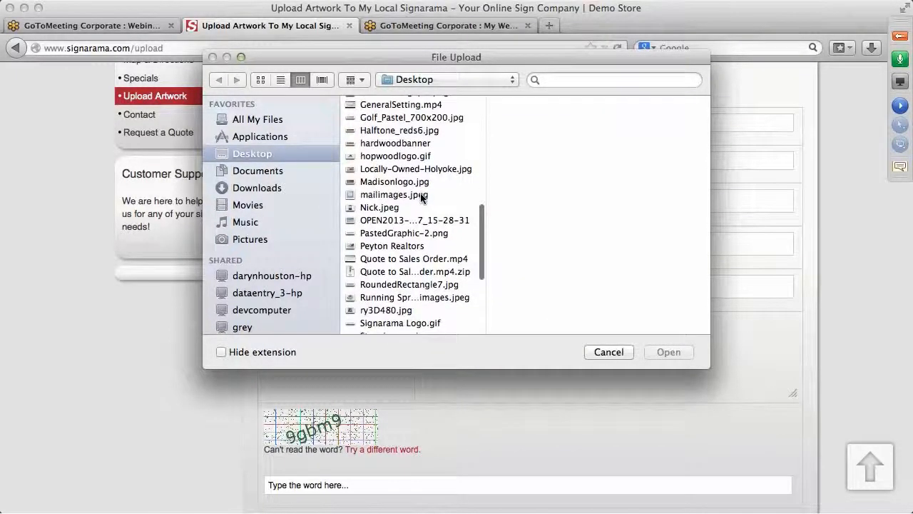
scroll(421, 198, down, 4)
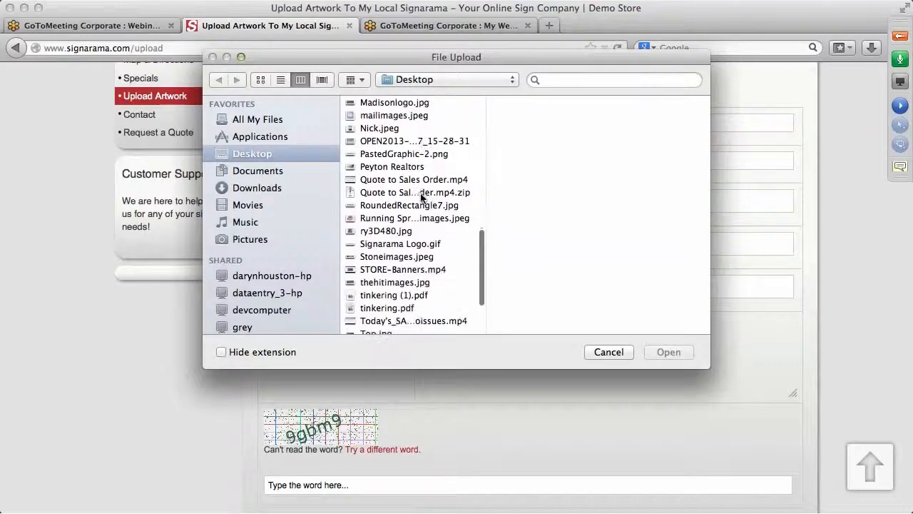
scroll(421, 198, down, 3)
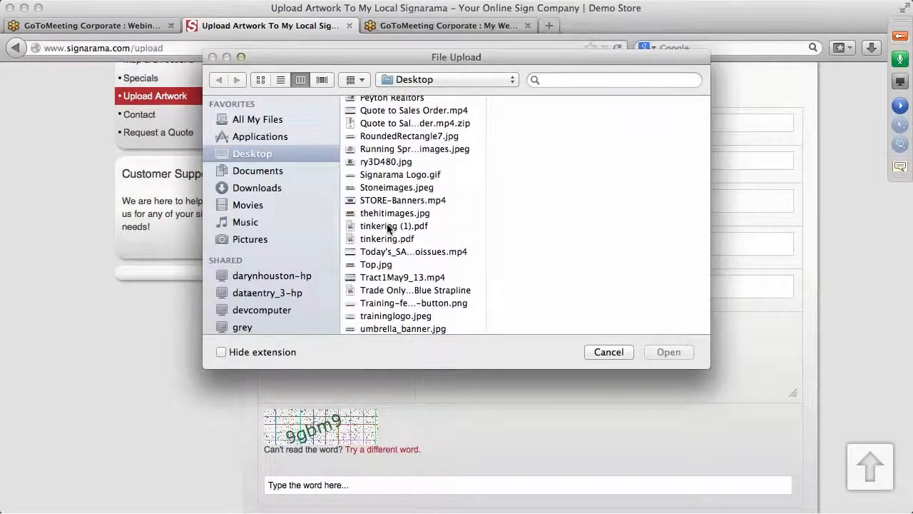
scroll(452, 259, down, 1)
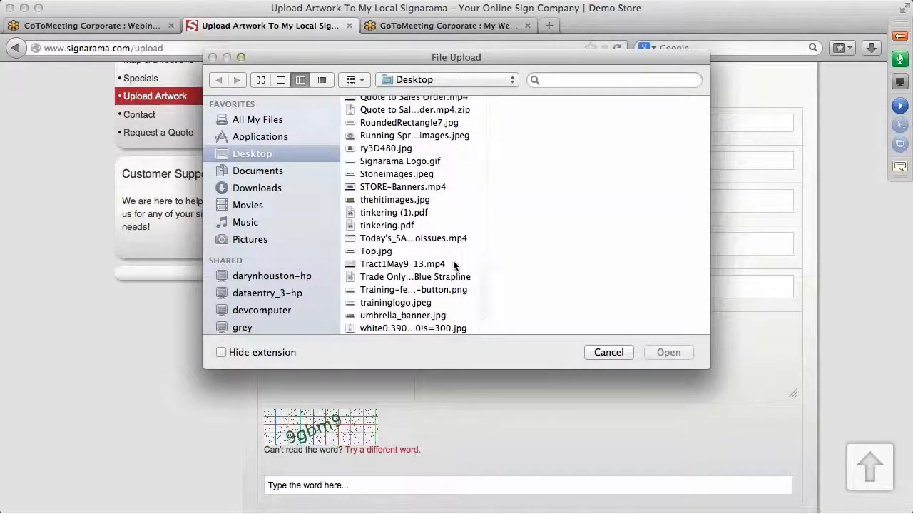
scroll(453, 264, up, 3)
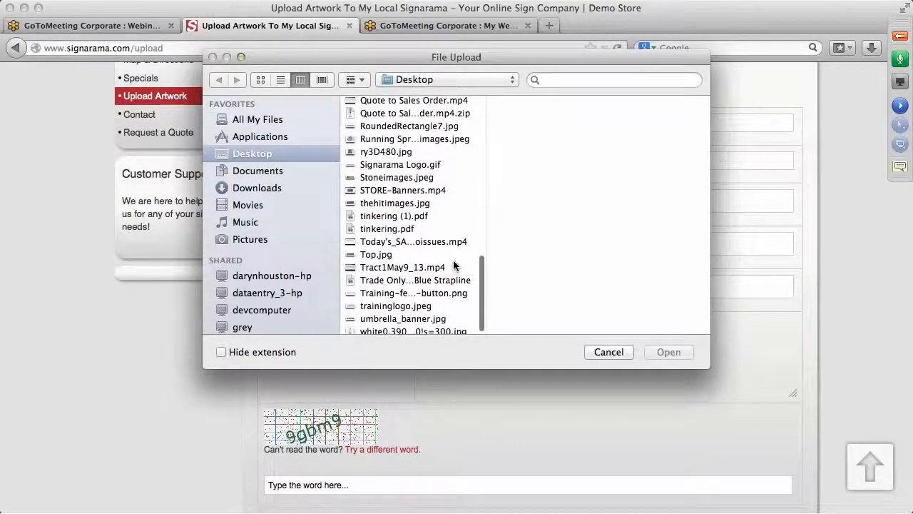
scroll(453, 265, up, 2)
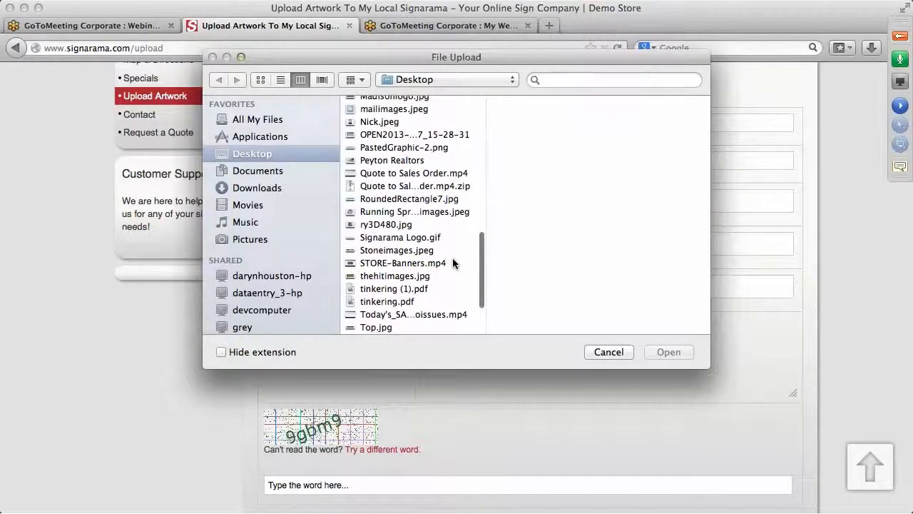
click(420, 150)
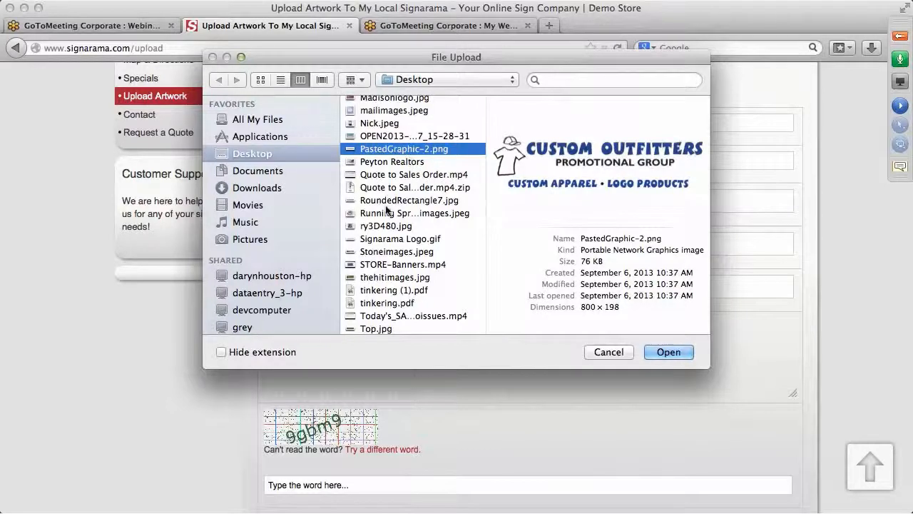
click(401, 278)
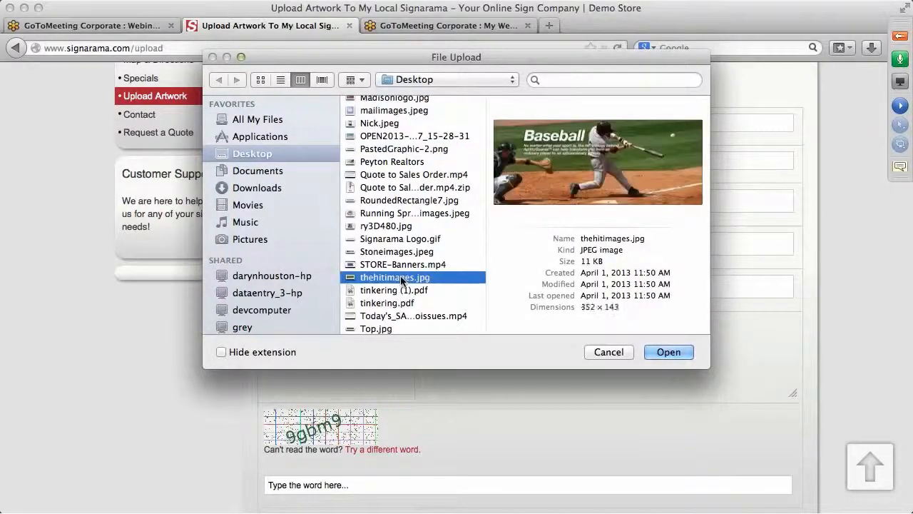
click(672, 352)
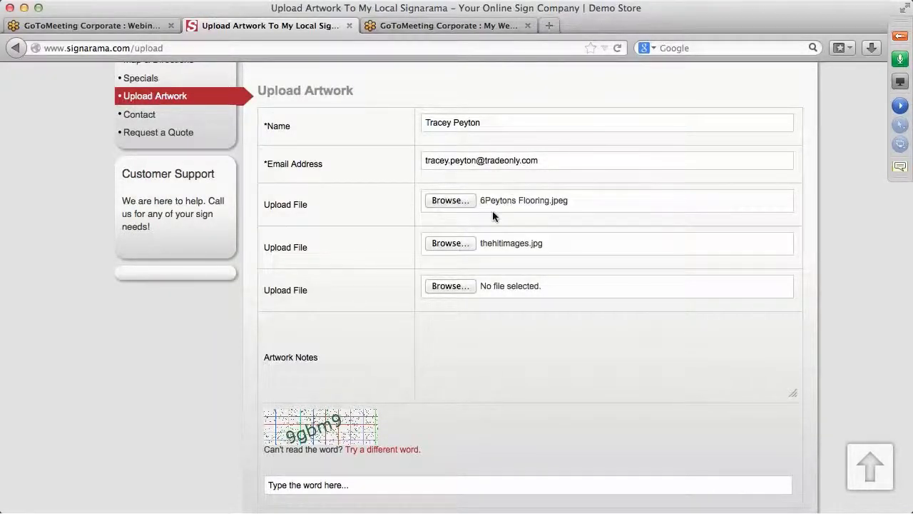
Step: Write 'Please include bleed' in the Artwork Notes box
click(437, 324)
text(Please include bleed)
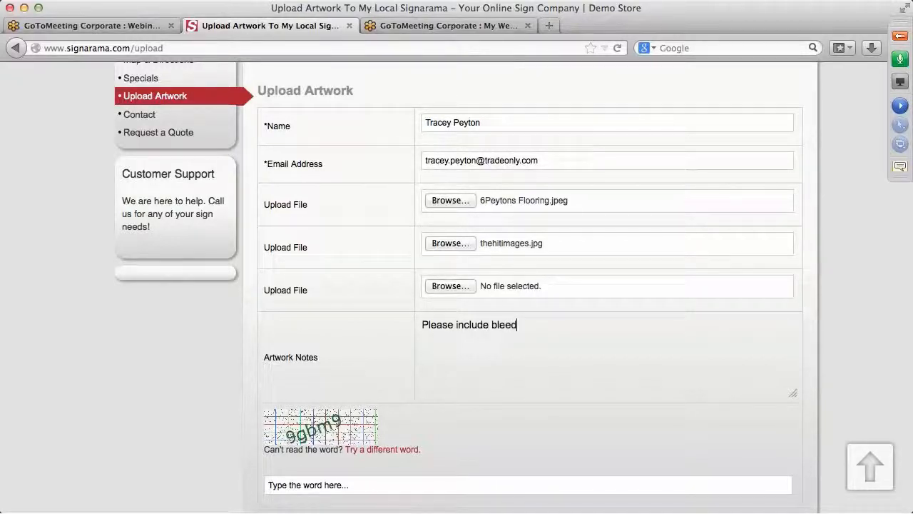
key(BackSpace)
key(BackSpace)
key(BackSpace)
text(ed)
Step: Enter the captcha word and submit the artwork upload form
scroll(505, 432, down, 3)
click(266, 416)
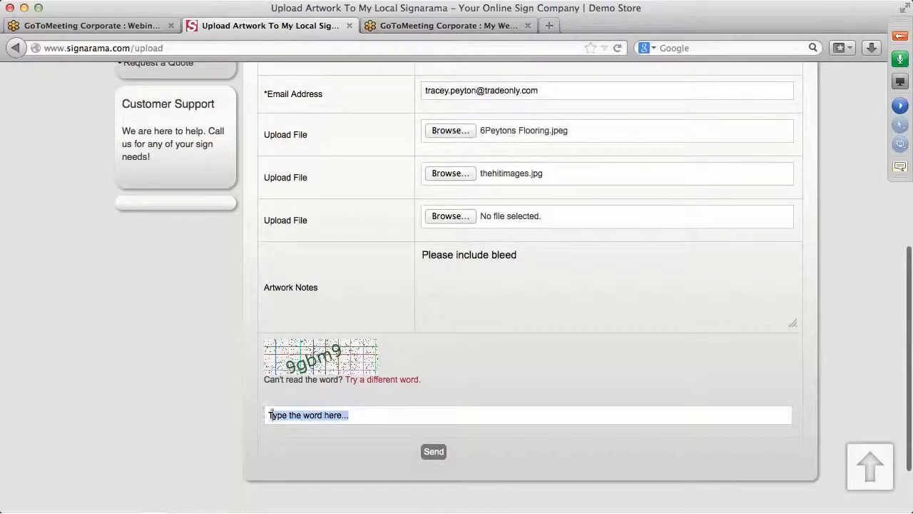
text(9)
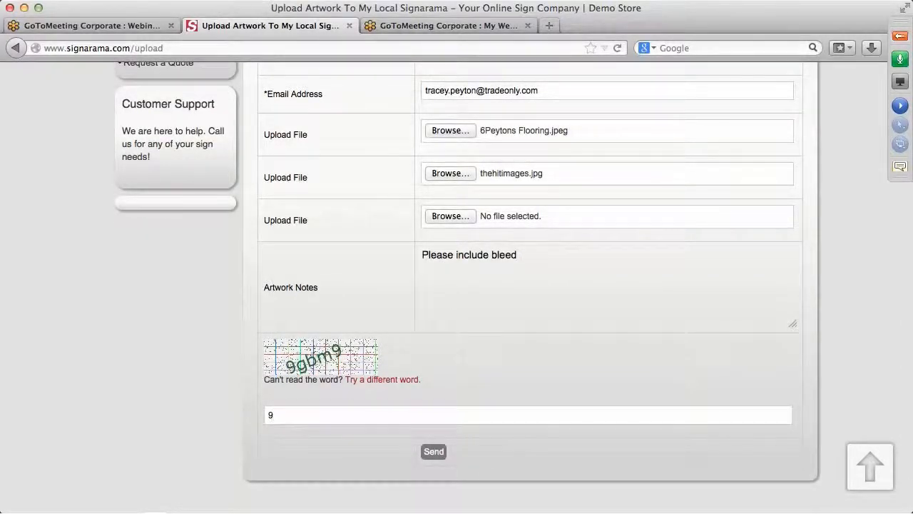
text(gbm9)
click(432, 451)
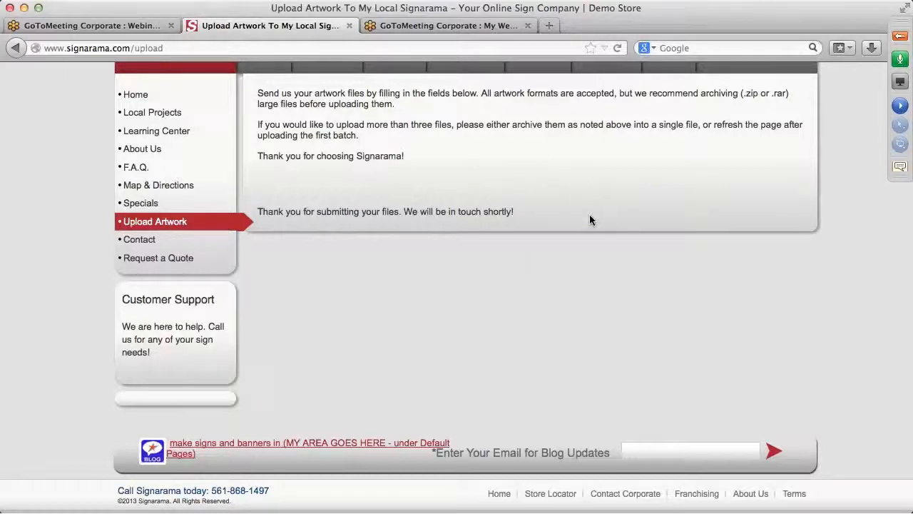
Step: Scroll back up the Upload Artwork page to view the files-received confirmation
scroll(589, 214, up, 3)
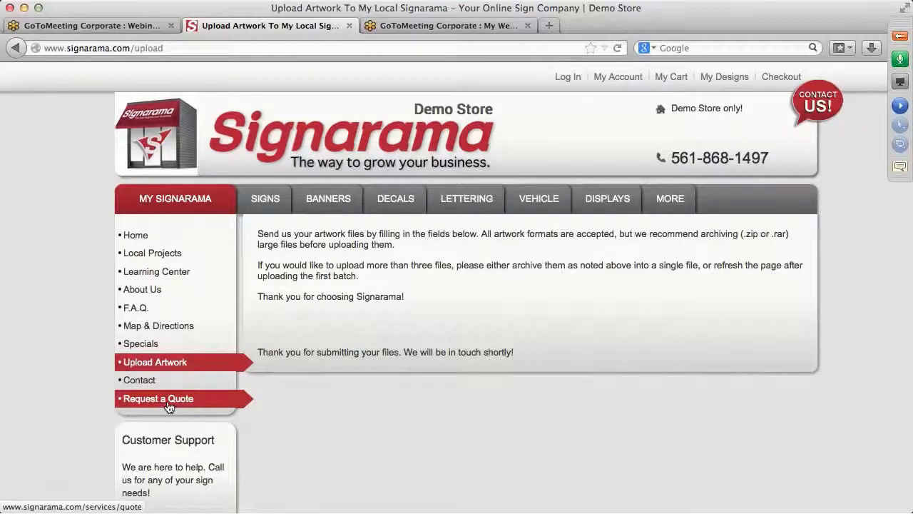
click(170, 49)
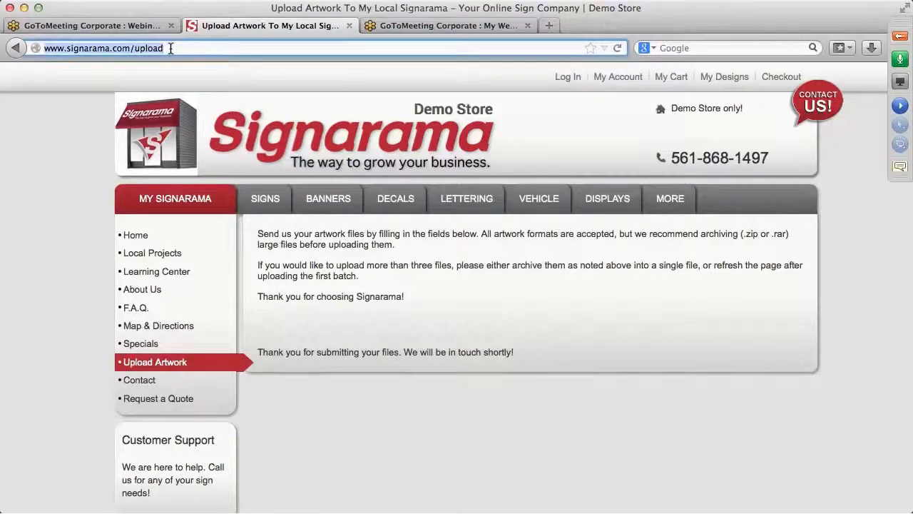
text(www)
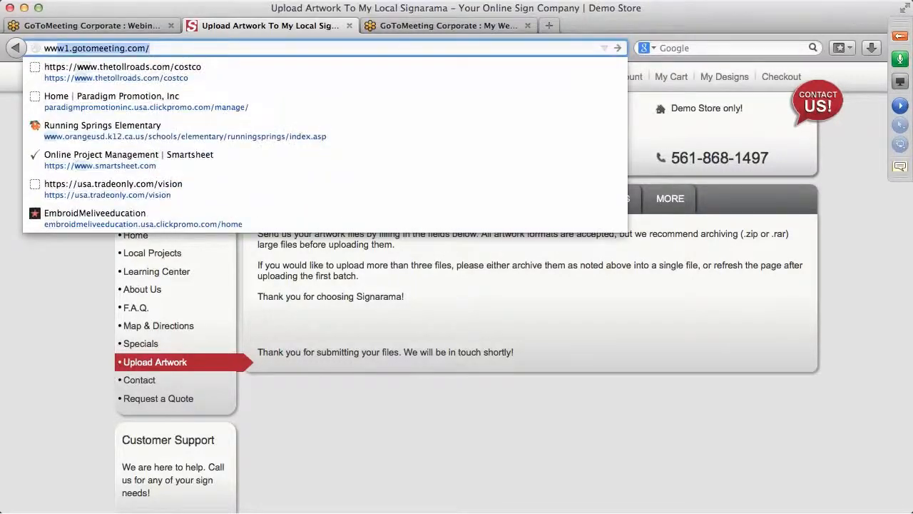
text(.)
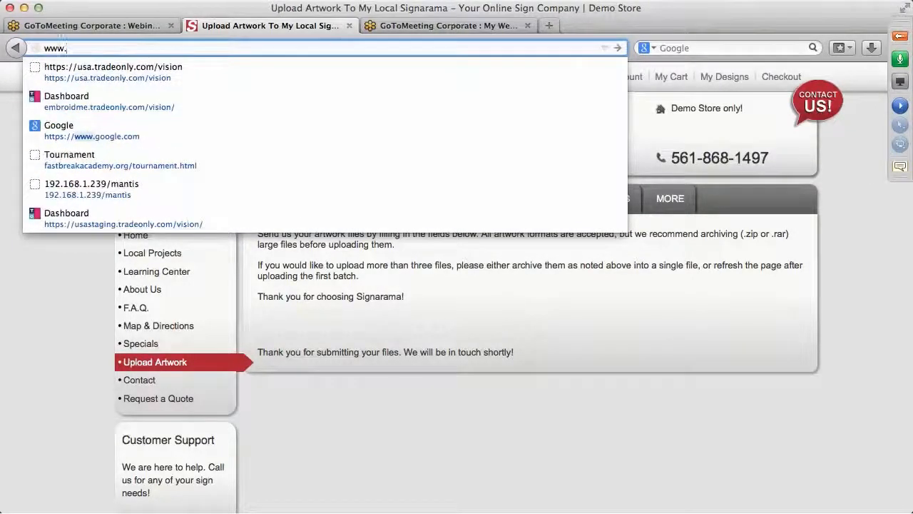
text(signarama)
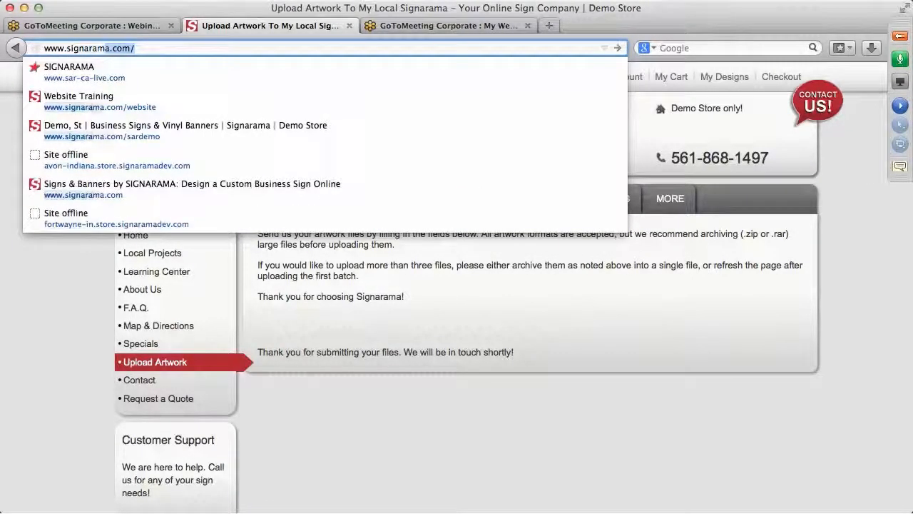
text(.com/)
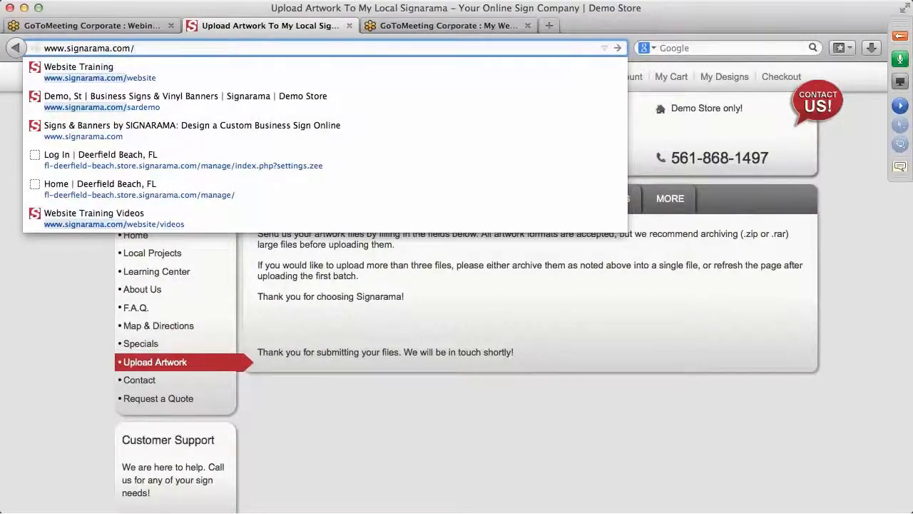
text(sardemo)
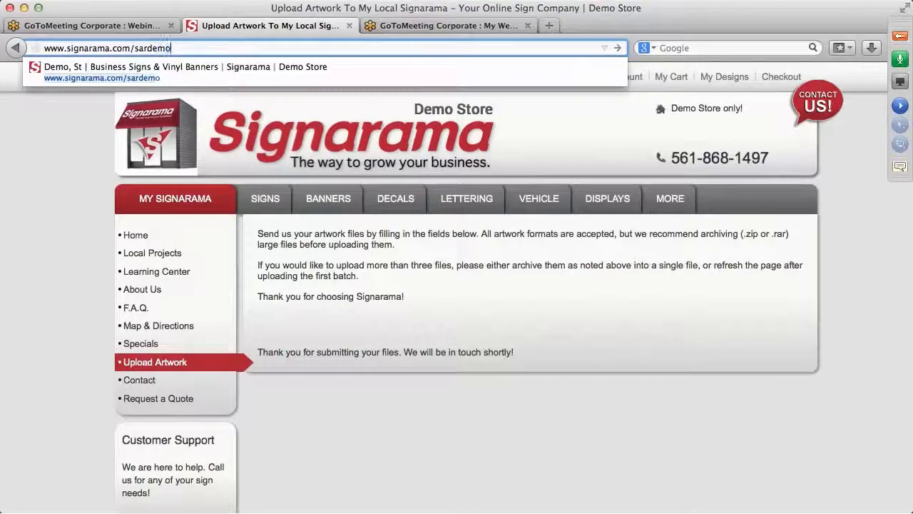
text(/manage)
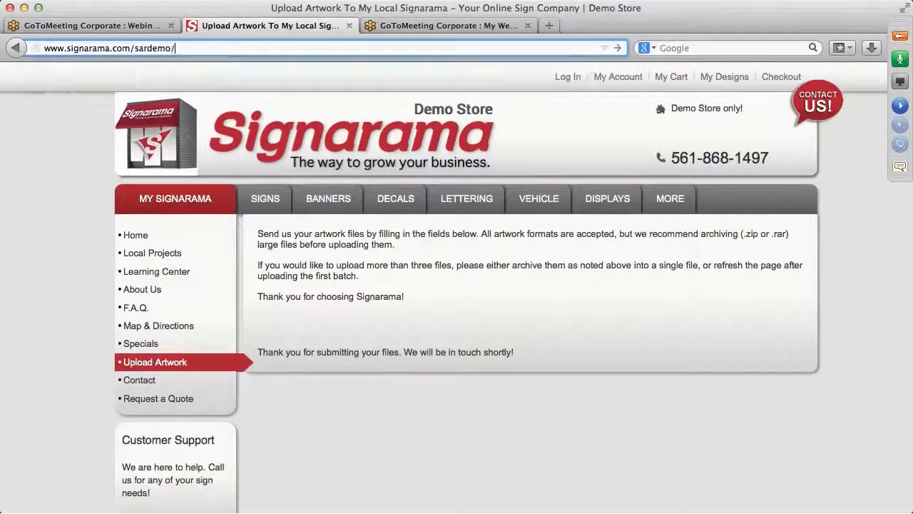
key(Return)
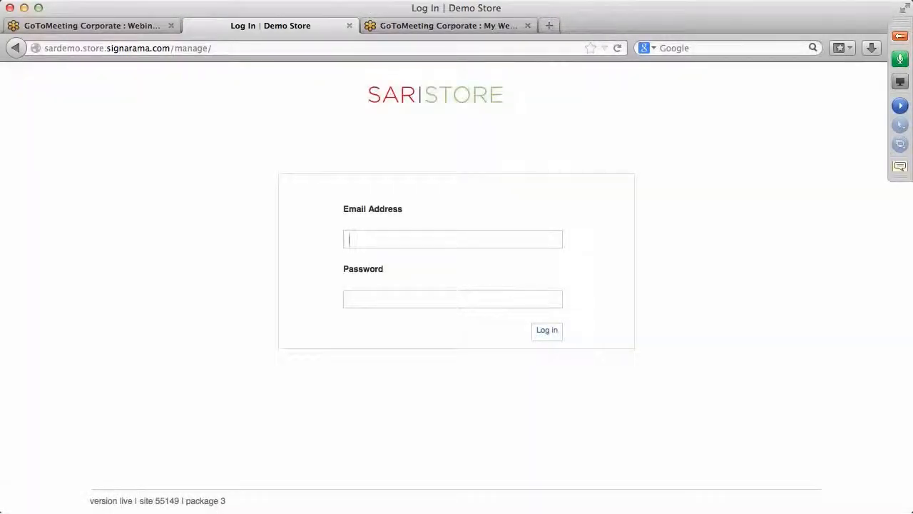
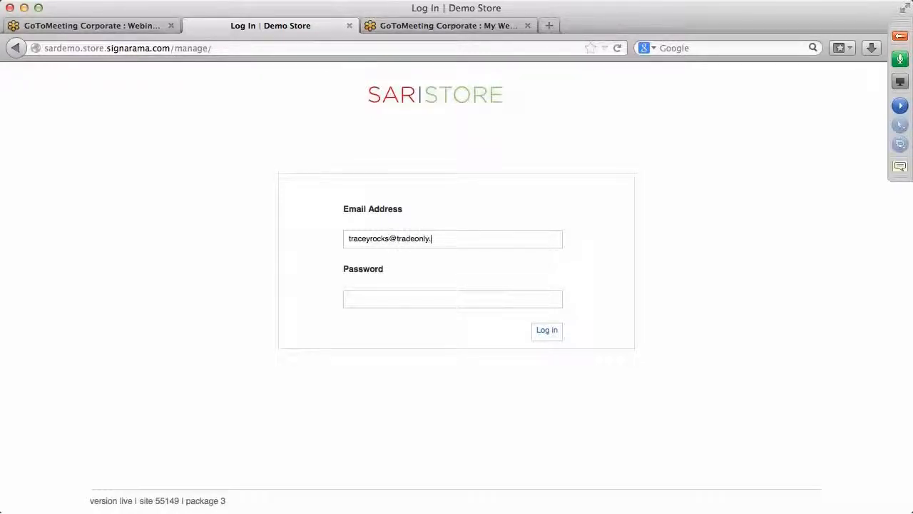
Step: Log in with the admin e-mail and password, and dismiss the save-password prompt
click(388, 298)
text(••••)
text(••••)
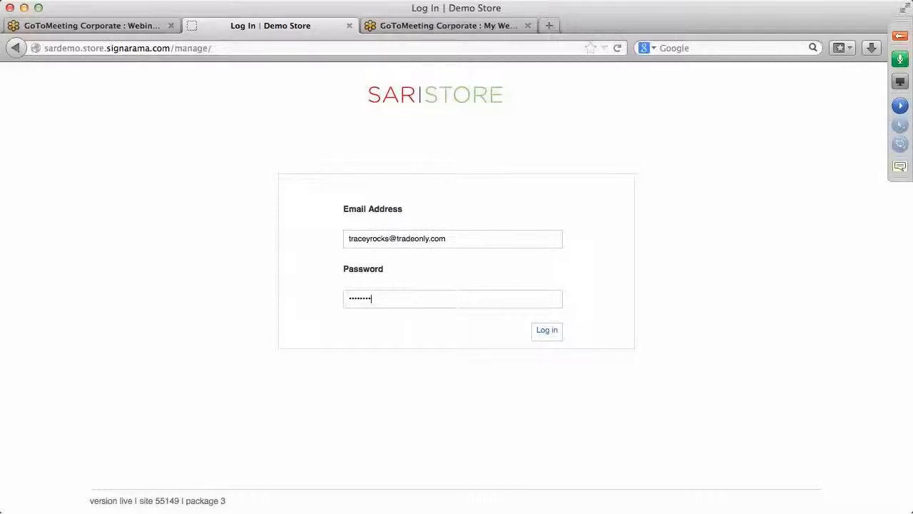
key(Return)
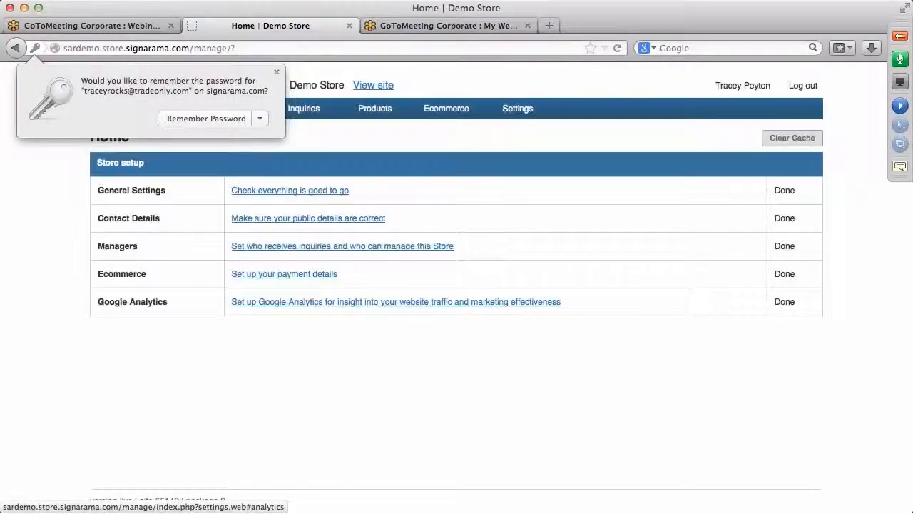
click(277, 75)
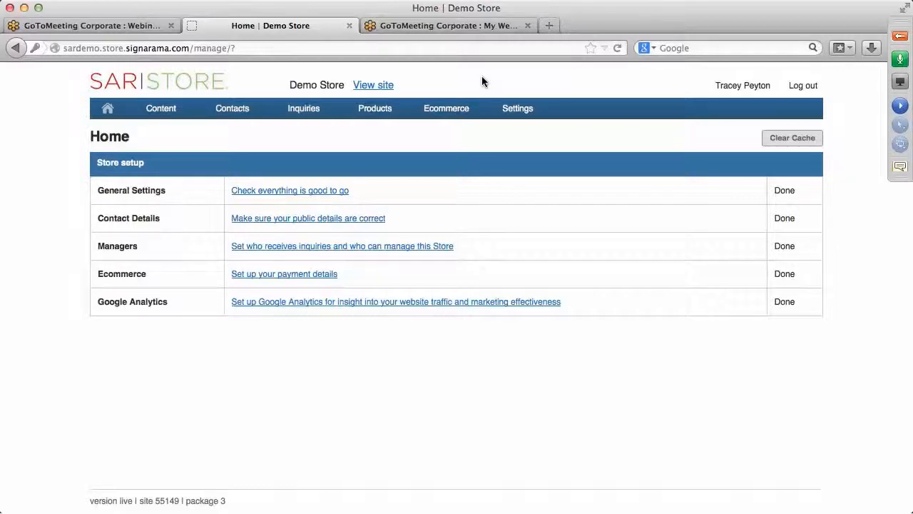
mouse_move(320, 104)
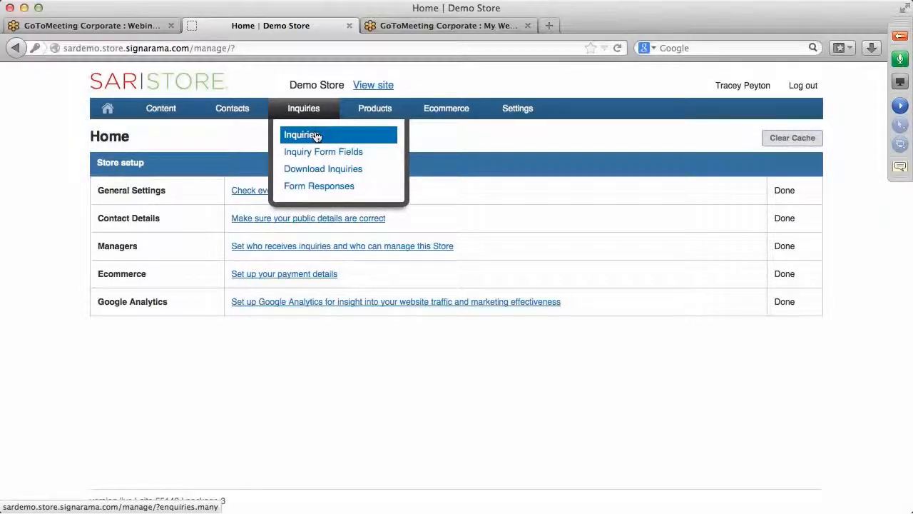
click(315, 189)
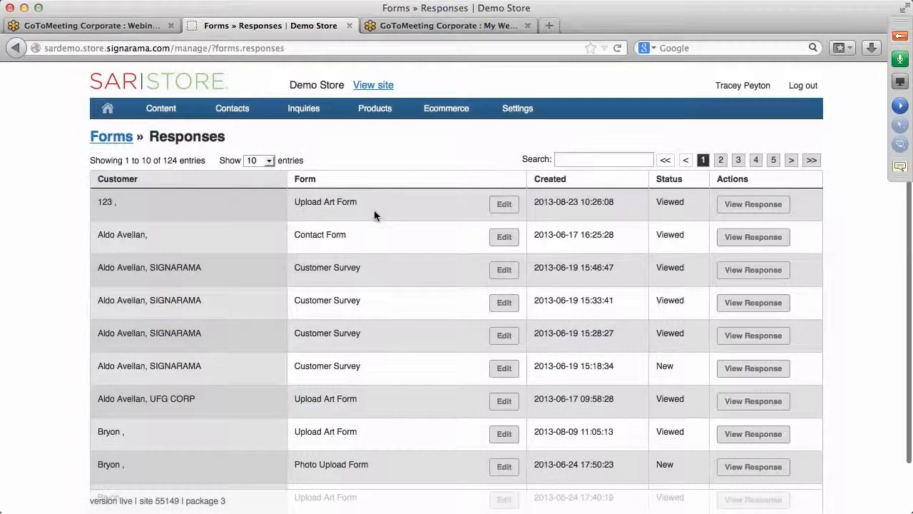
scroll(388, 164, down, 2)
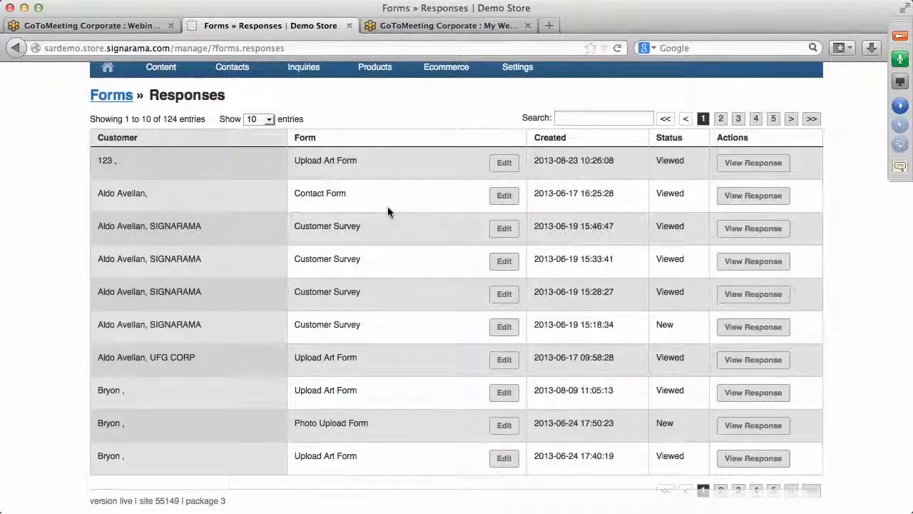
scroll(387, 206, down, 1)
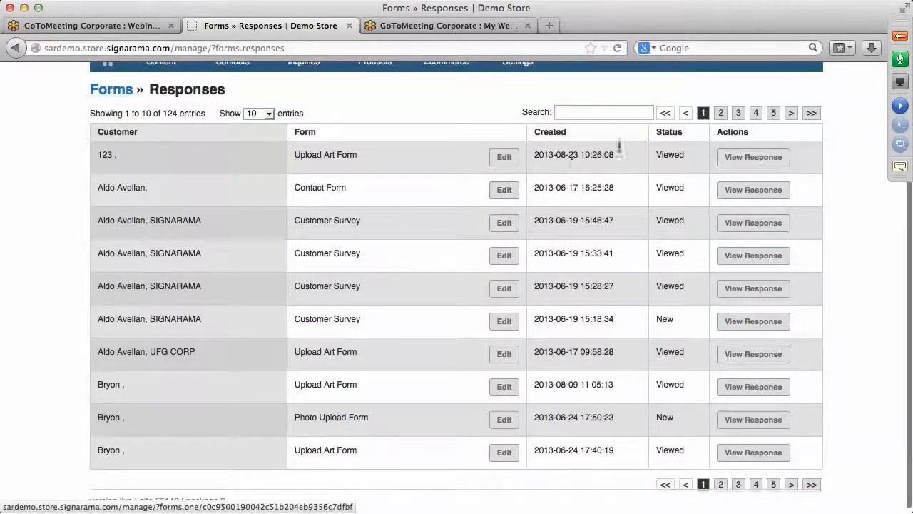
click(773, 114)
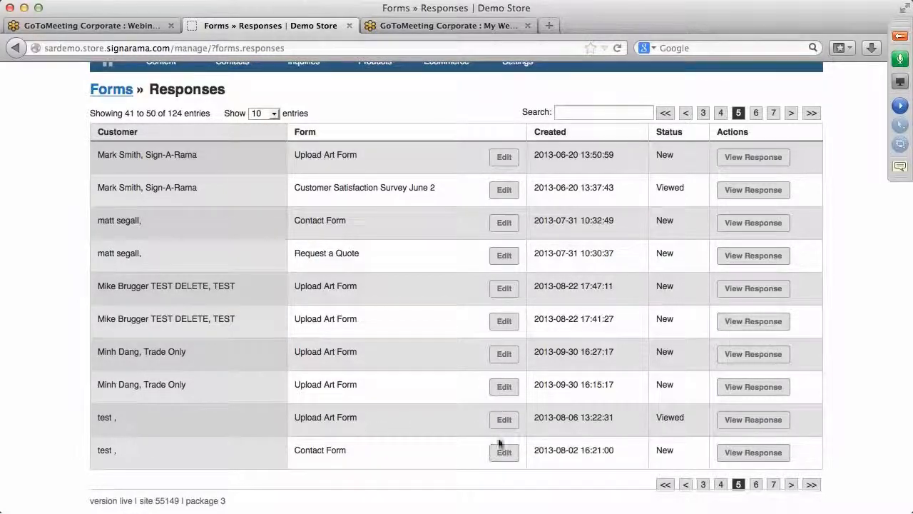
click(810, 486)
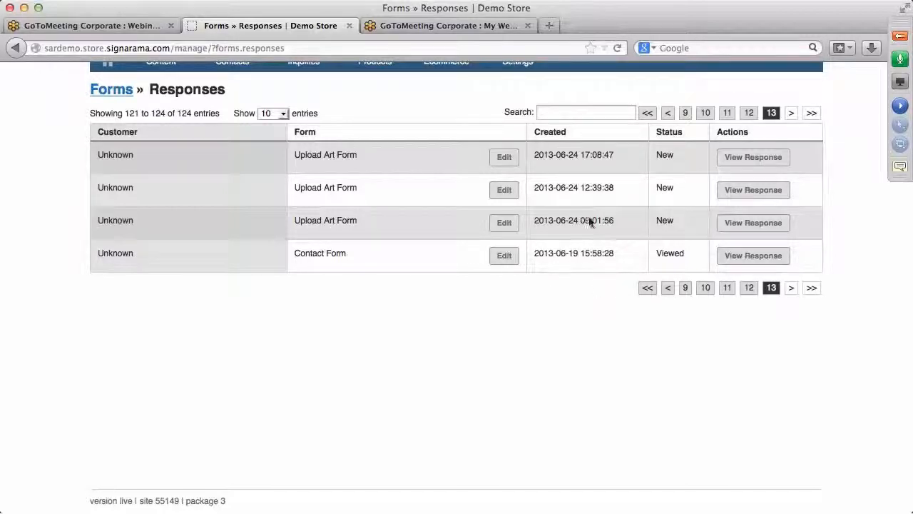
click(650, 114)
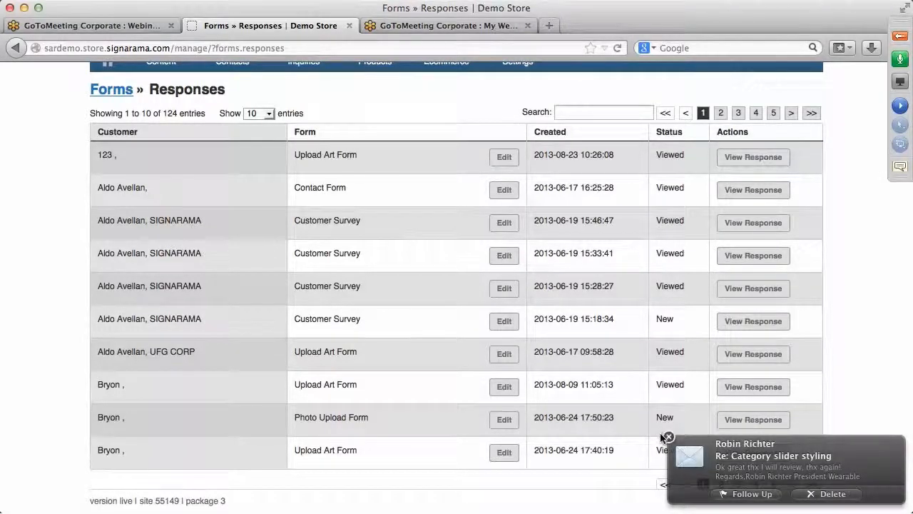
click(667, 436)
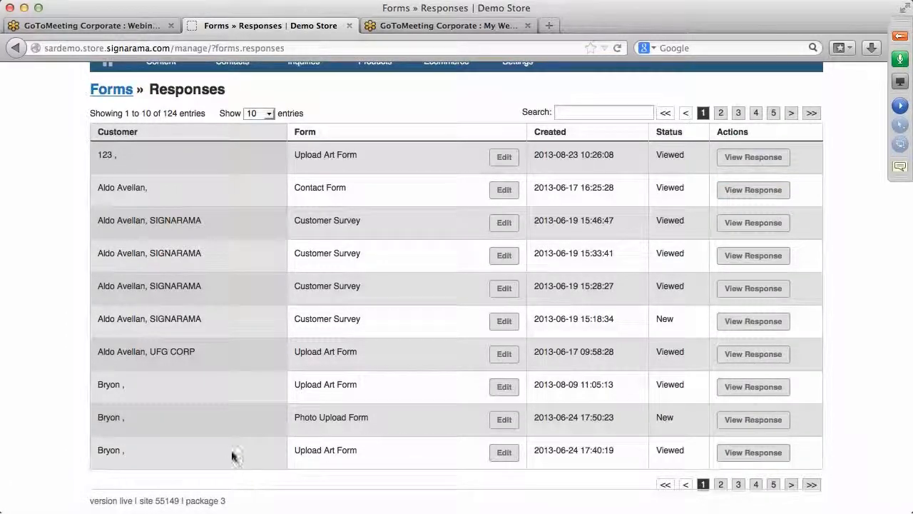
click(752, 455)
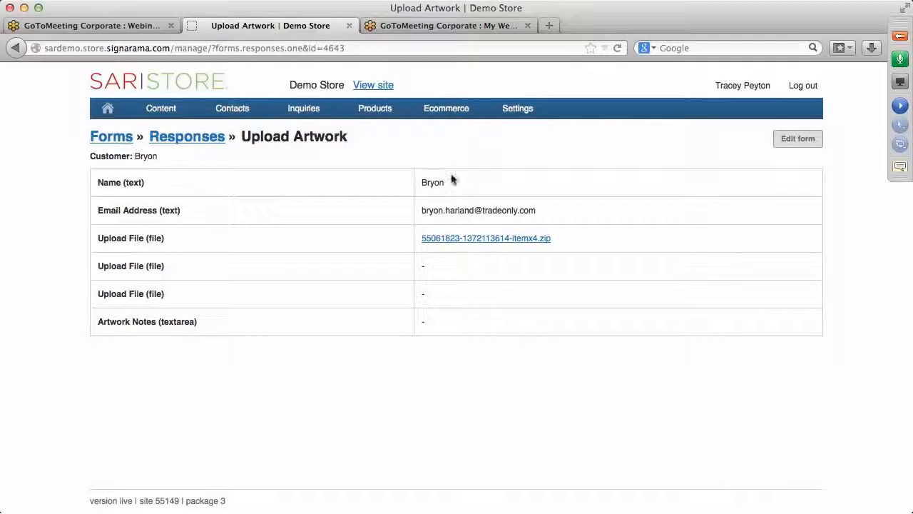
click(472, 241)
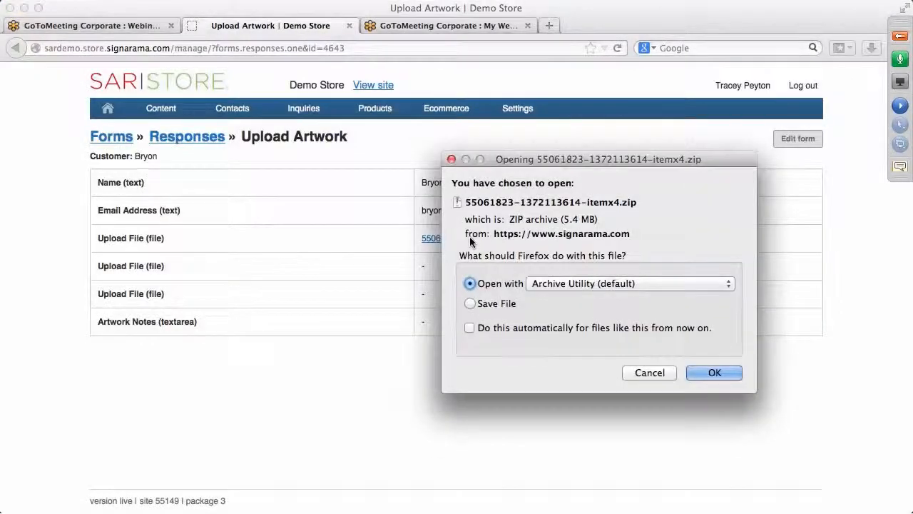
click(713, 375)
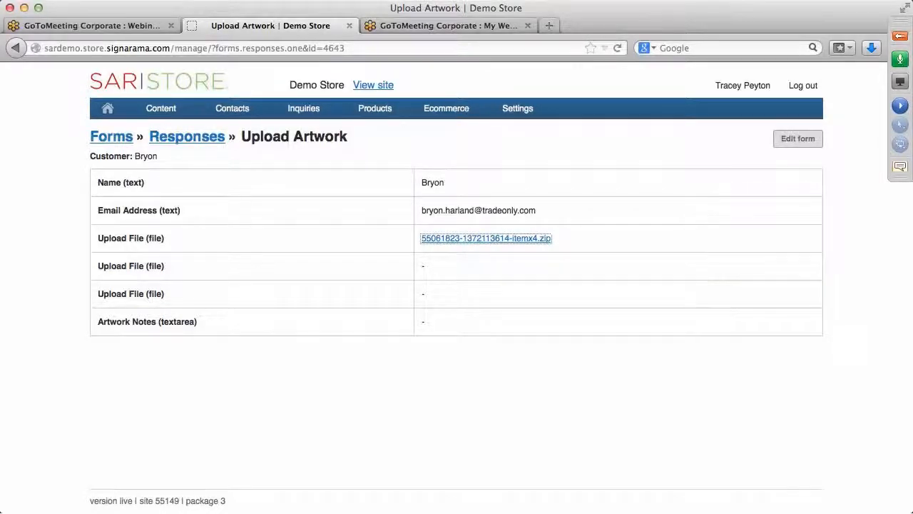
Step: From Form Responses, open the Photo Upload Form response and view its Ninja.JPG attachment
mouse_move(279, 114)
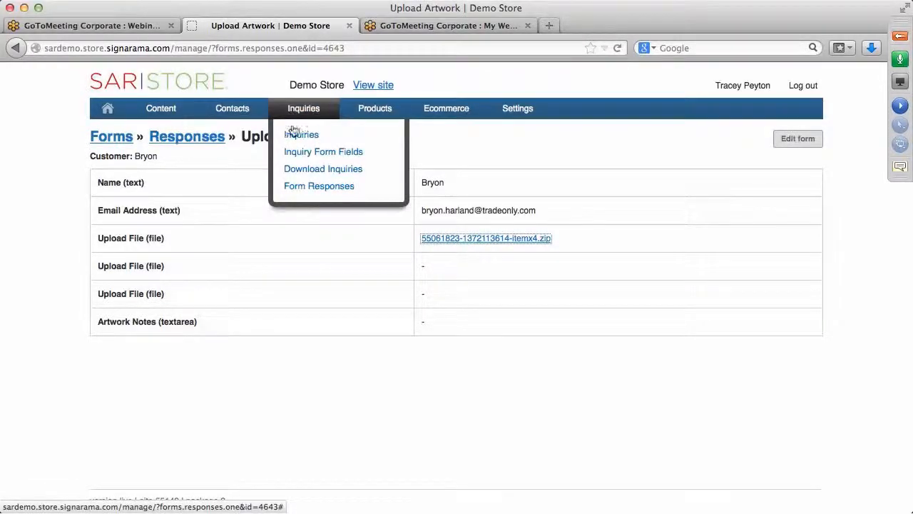
click(307, 188)
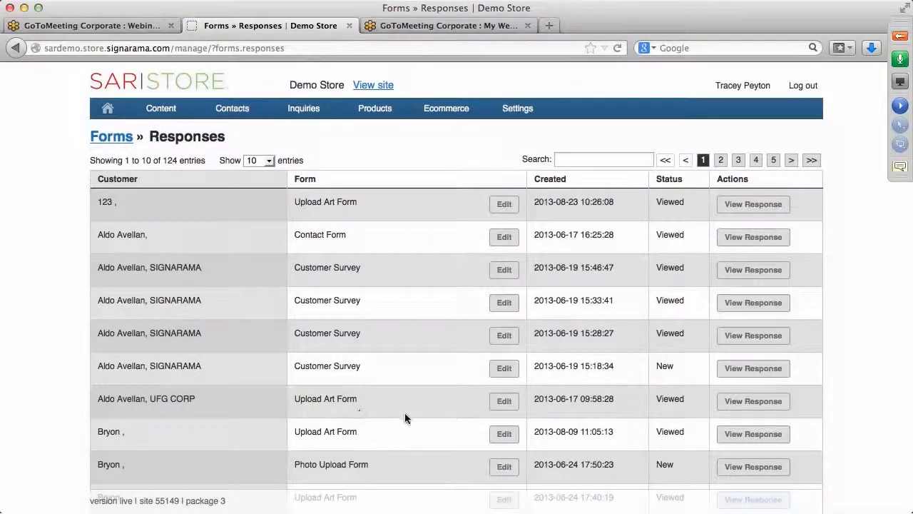
scroll(407, 414, down, 3)
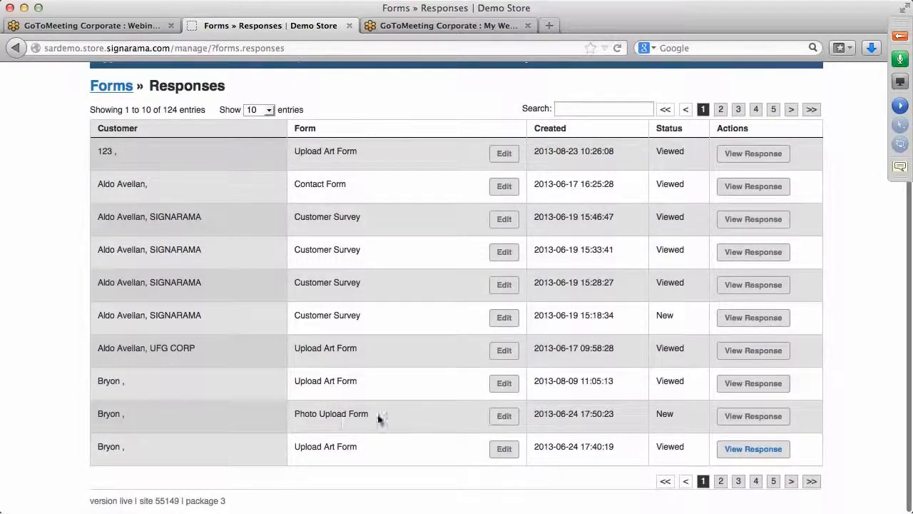
click(736, 417)
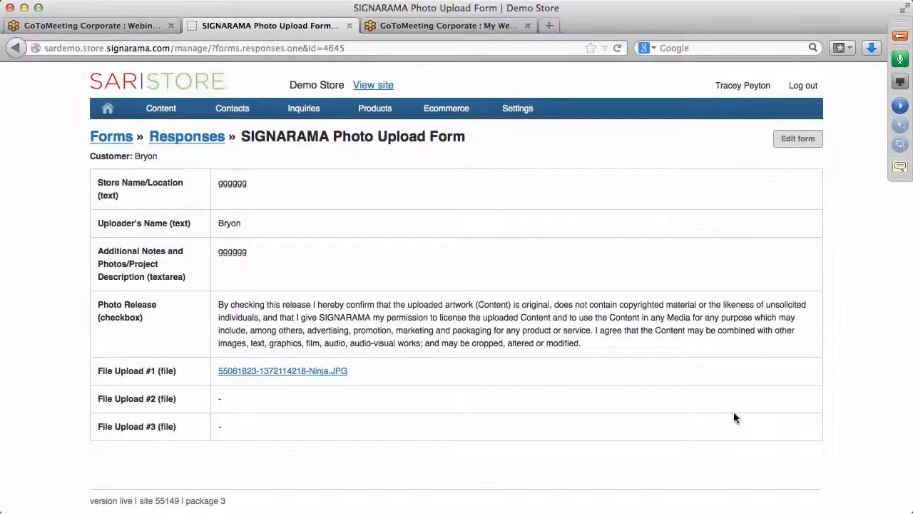
click(284, 373)
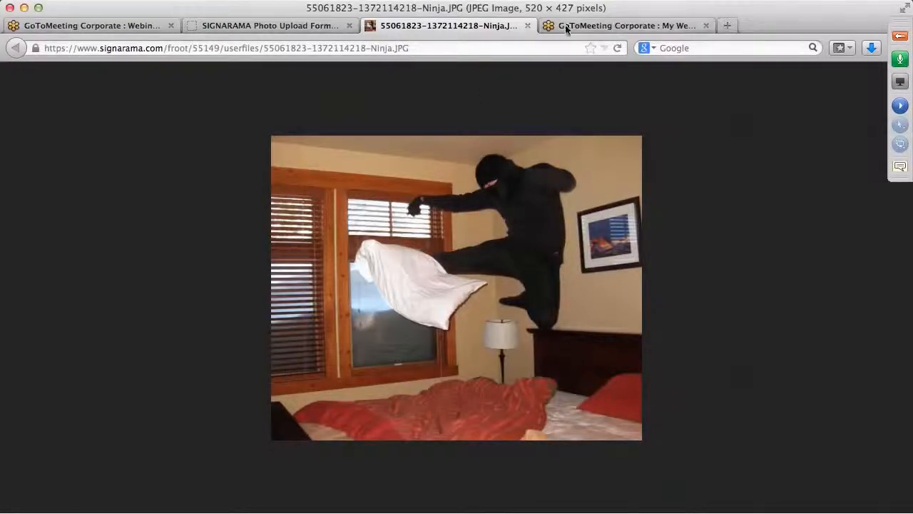
click(527, 26)
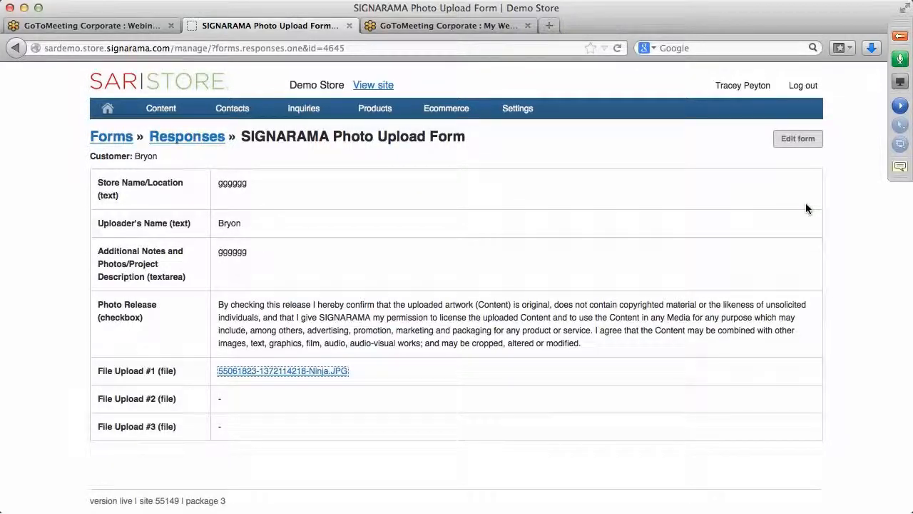
mouse_move(450, 123)
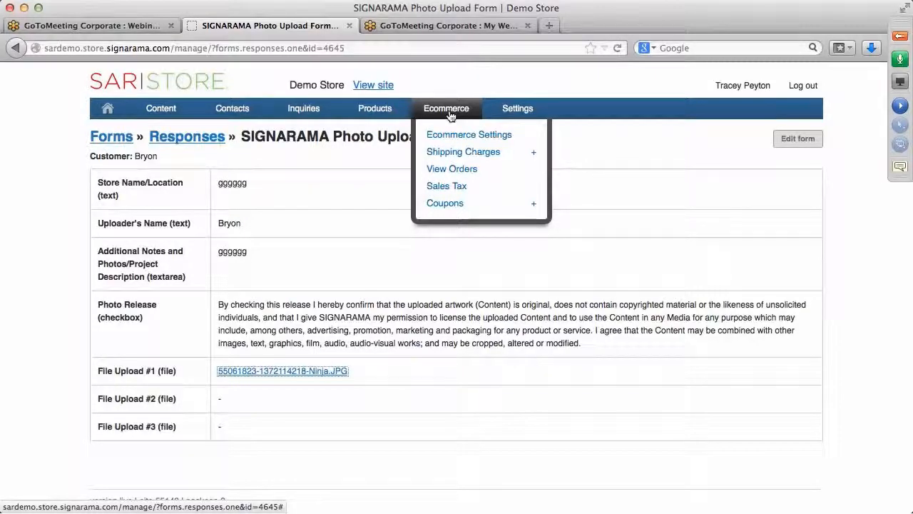
Step: Open order 10021 from View Orders and export the Standard Banner's artwork
click(448, 169)
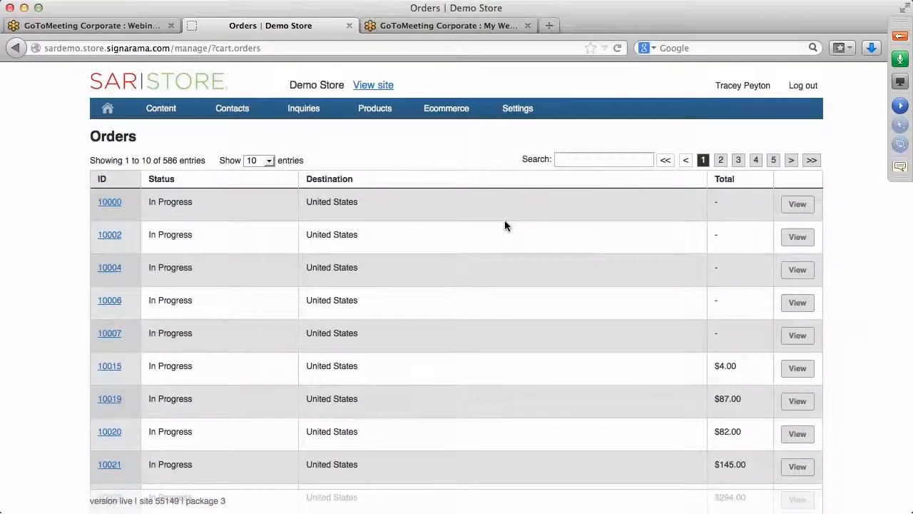
scroll(504, 225, down, 2)
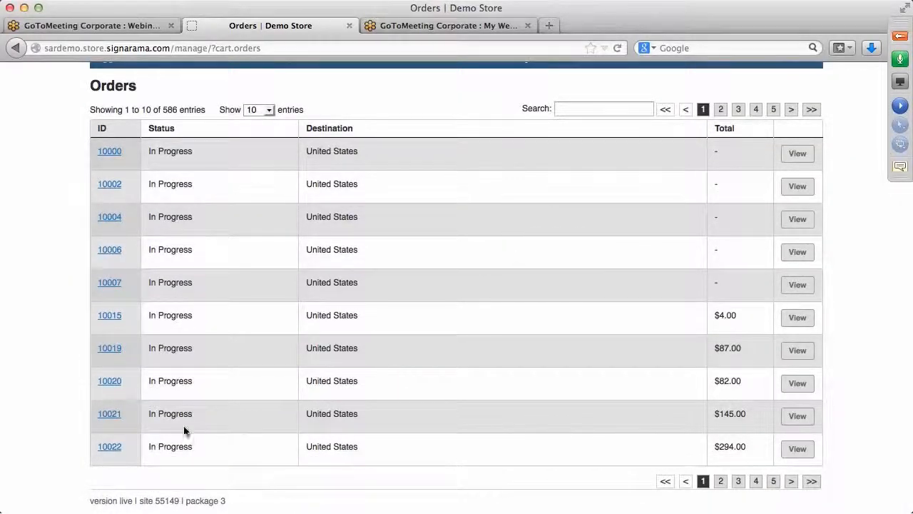
click(797, 417)
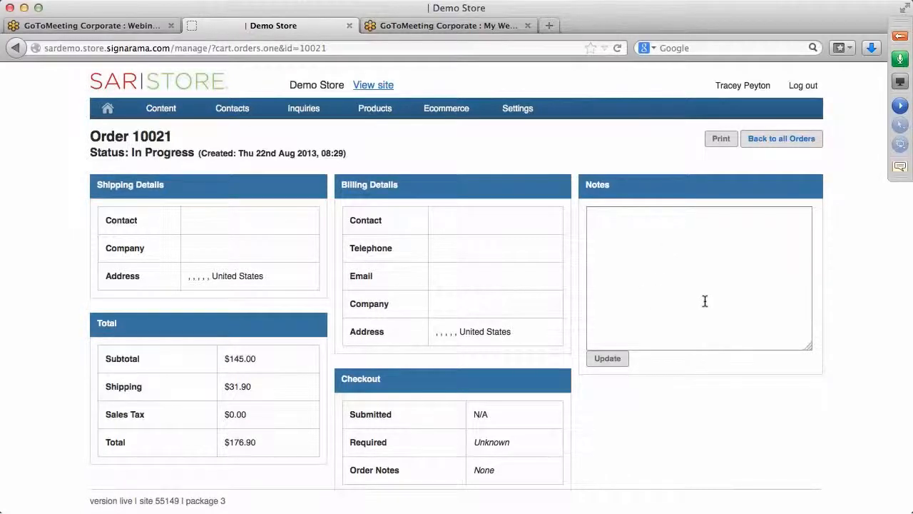
scroll(705, 301, down, 5)
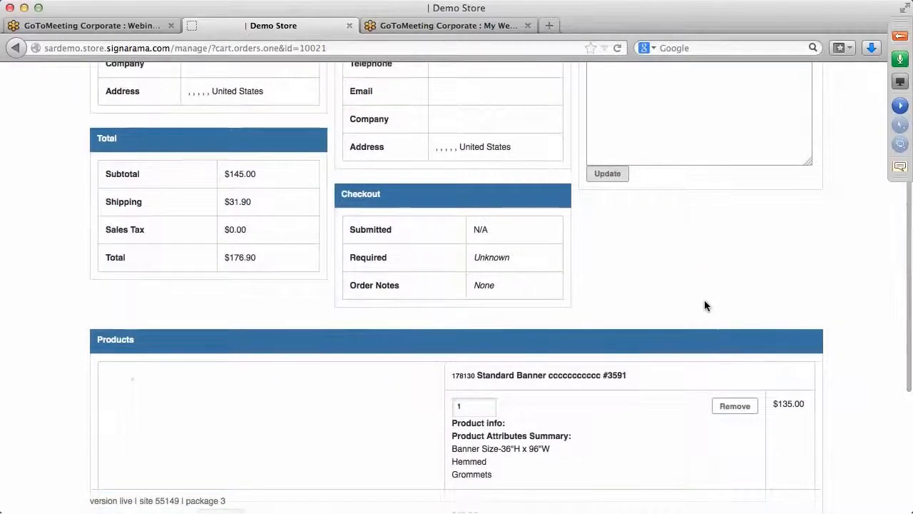
scroll(704, 301, down, 5)
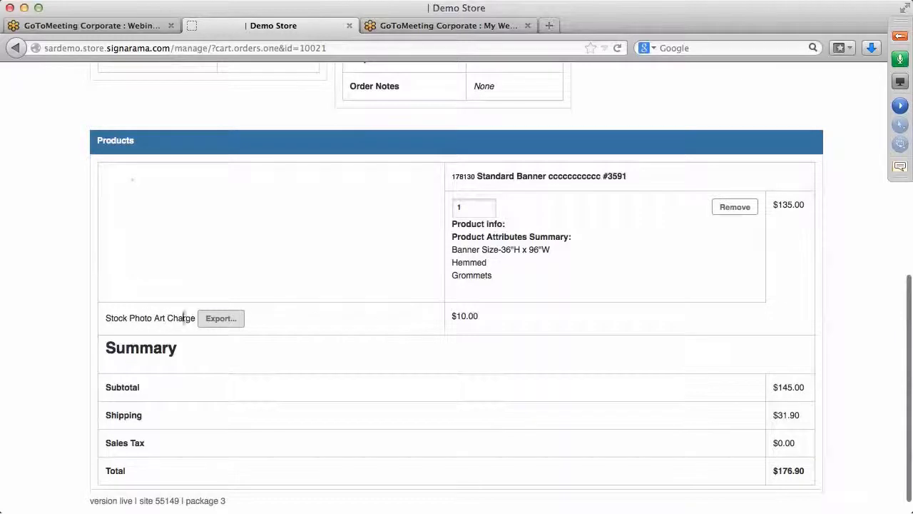
click(226, 321)
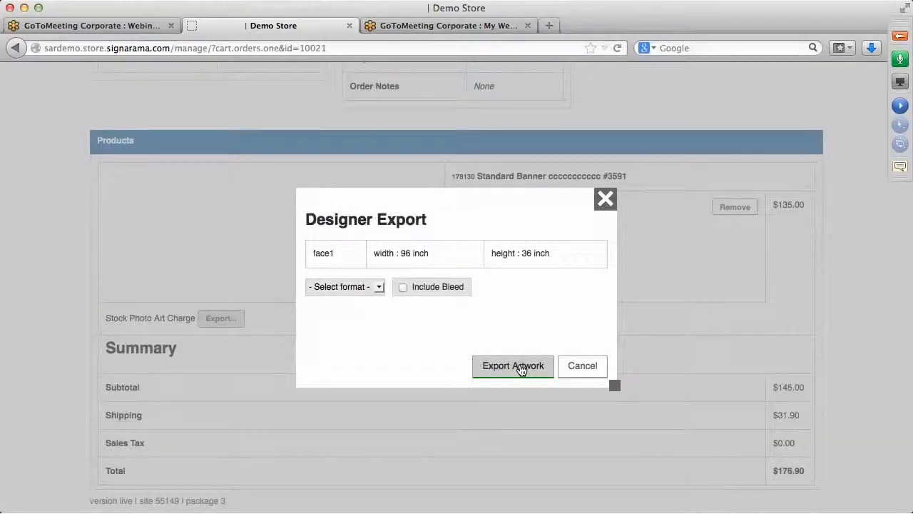
Step: Export the face1 artwork as JPEG with bleed, then preview 3591_face1_bleeding.jpg and close it
click(378, 287)
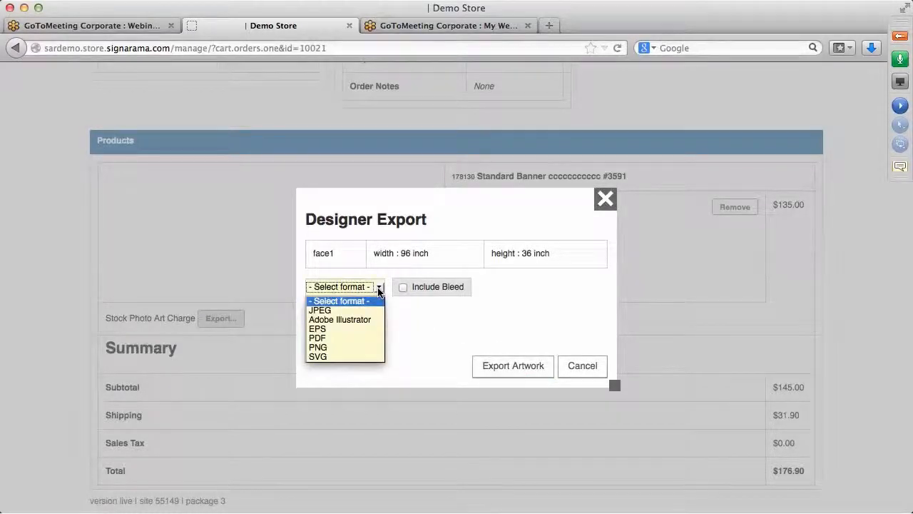
click(347, 311)
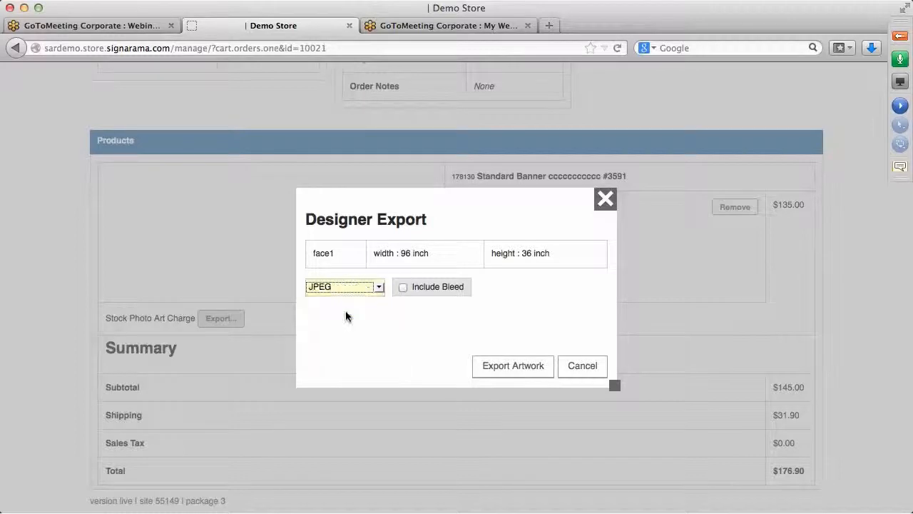
click(403, 289)
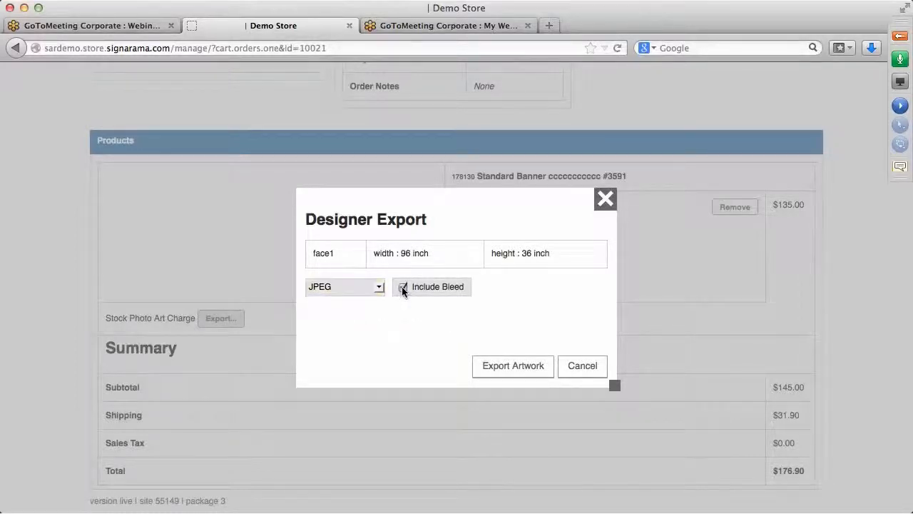
click(507, 367)
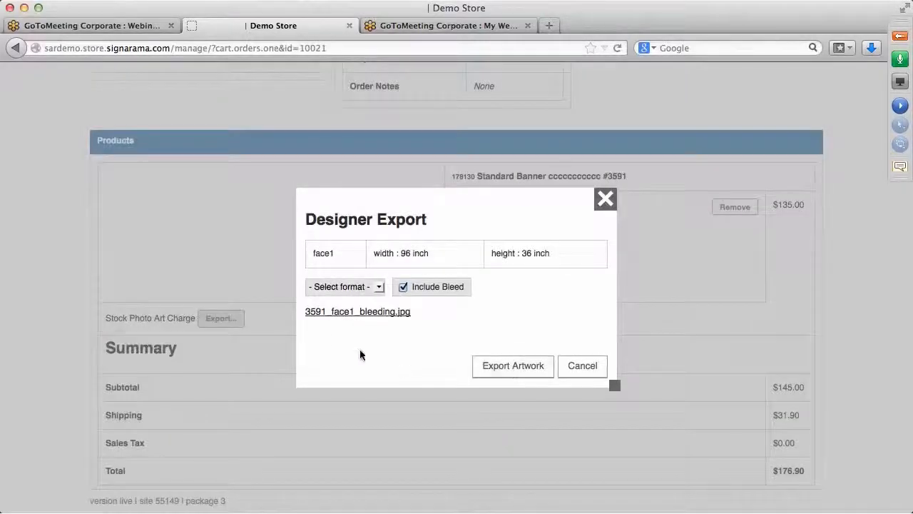
click(338, 312)
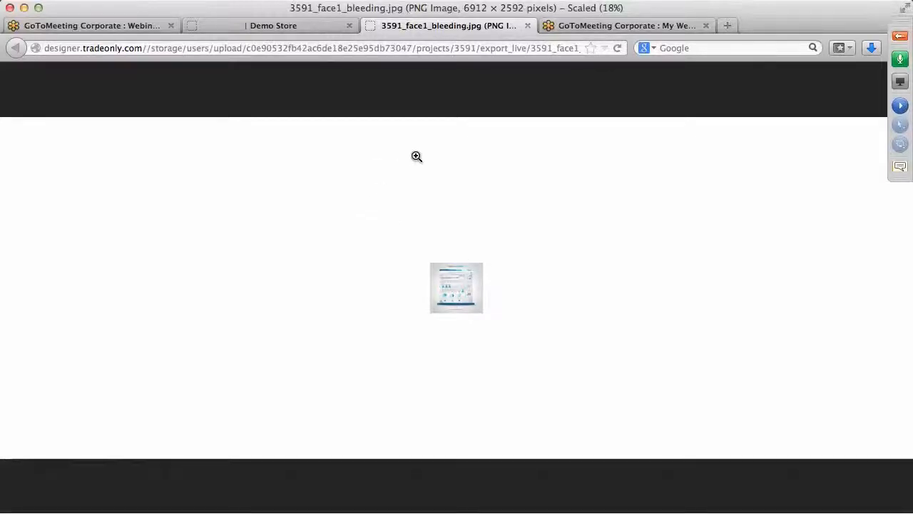
click(527, 25)
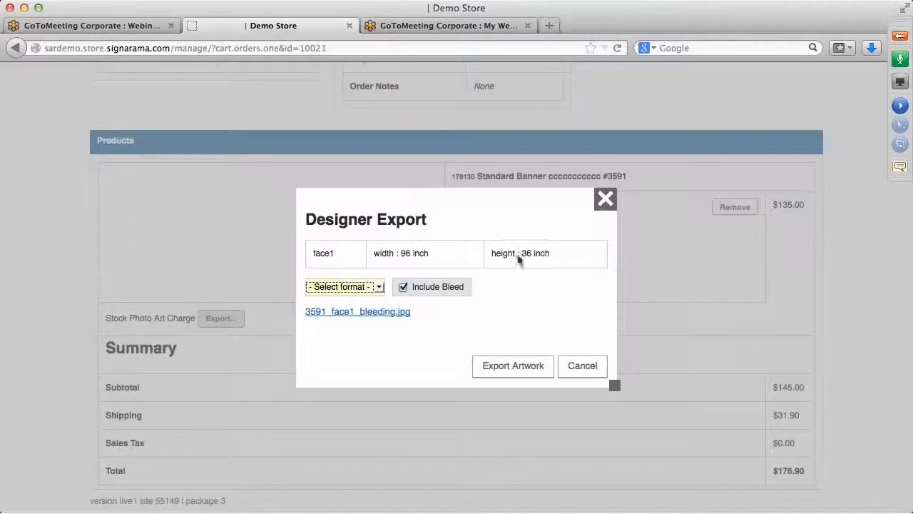
click(605, 199)
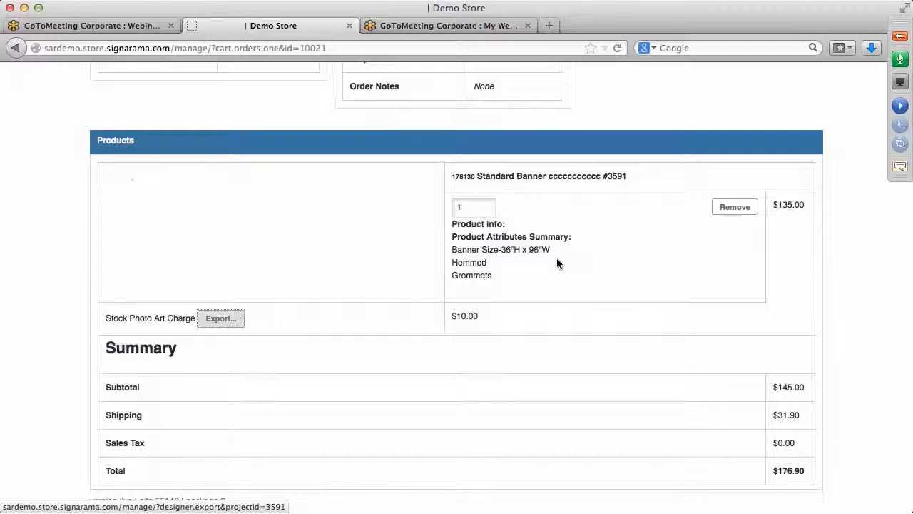
scroll(556, 262, up, 10)
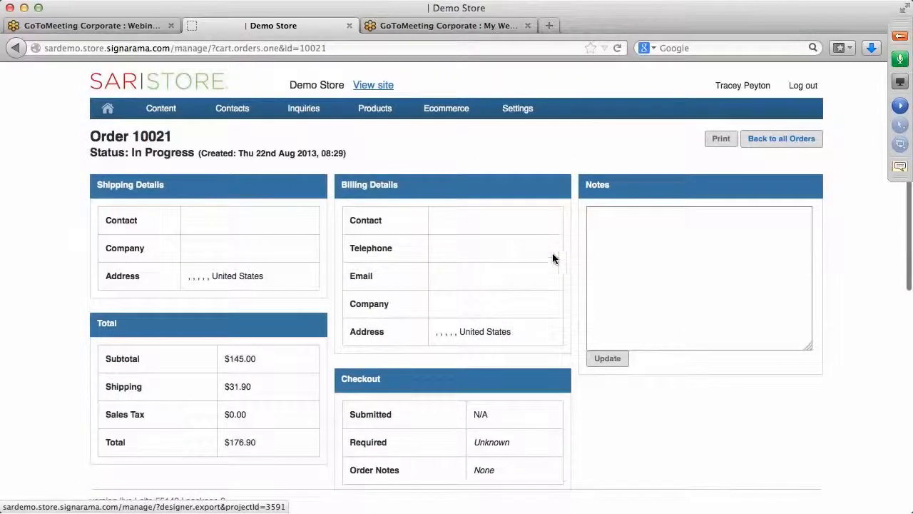
mouse_move(358, 116)
mouse_move(314, 111)
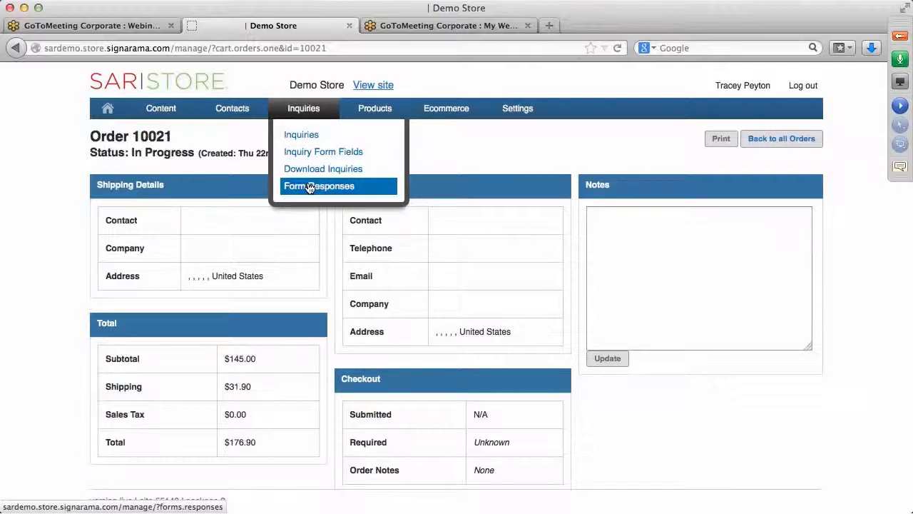
mouse_move(467, 107)
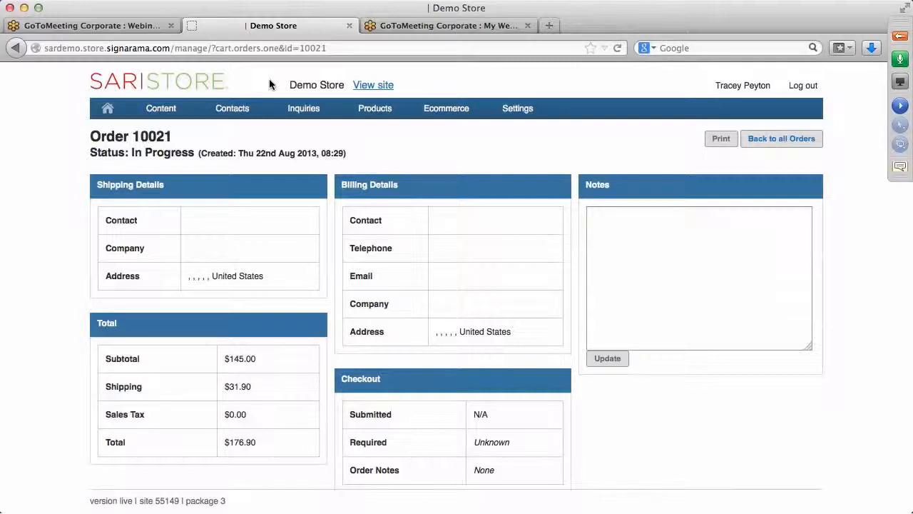
mouse_move(168, 110)
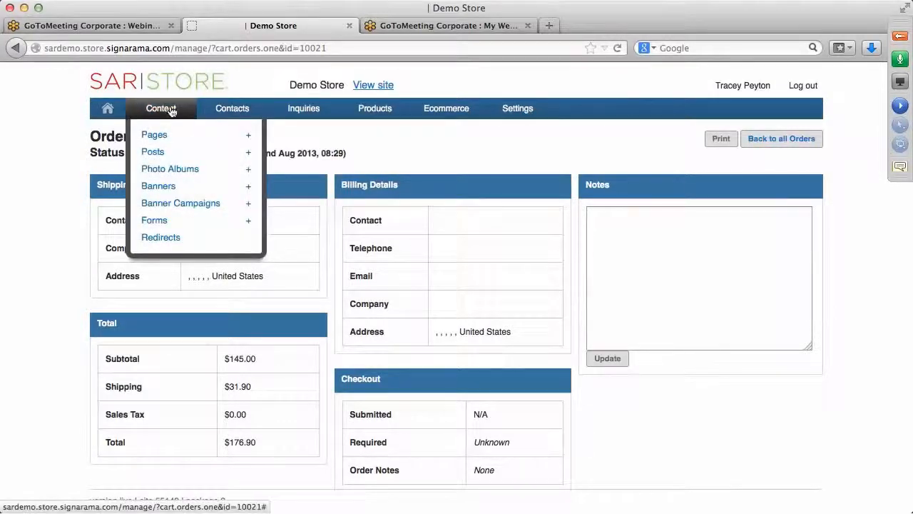
Step: Browse the Content > Forms list of 28 forms, then start a new form
click(162, 225)
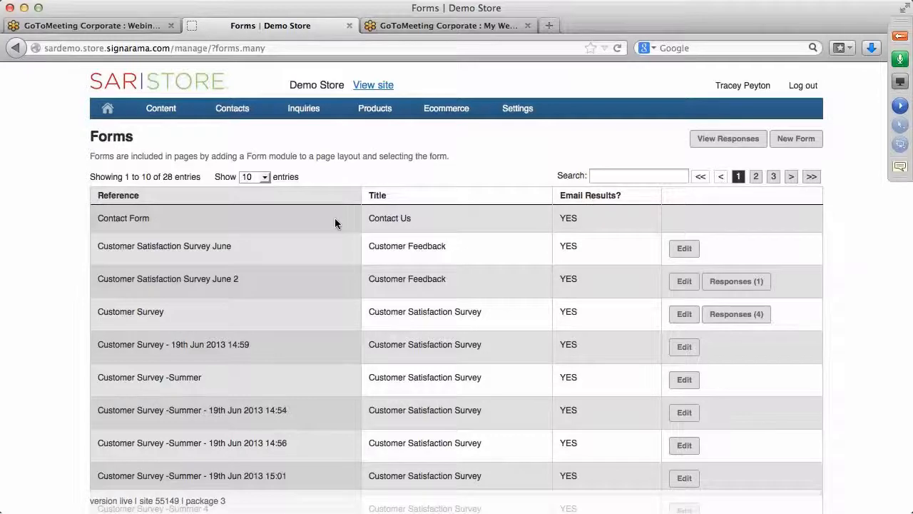
scroll(335, 217, down, 2)
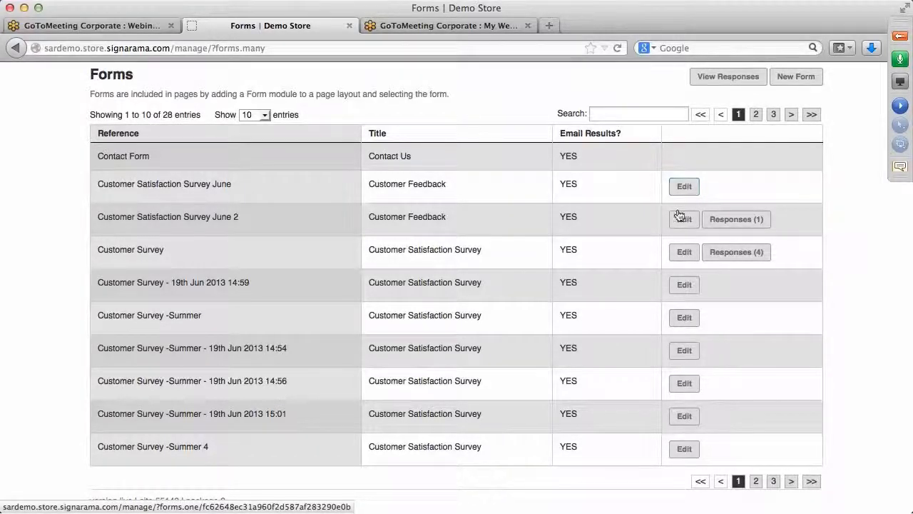
click(795, 77)
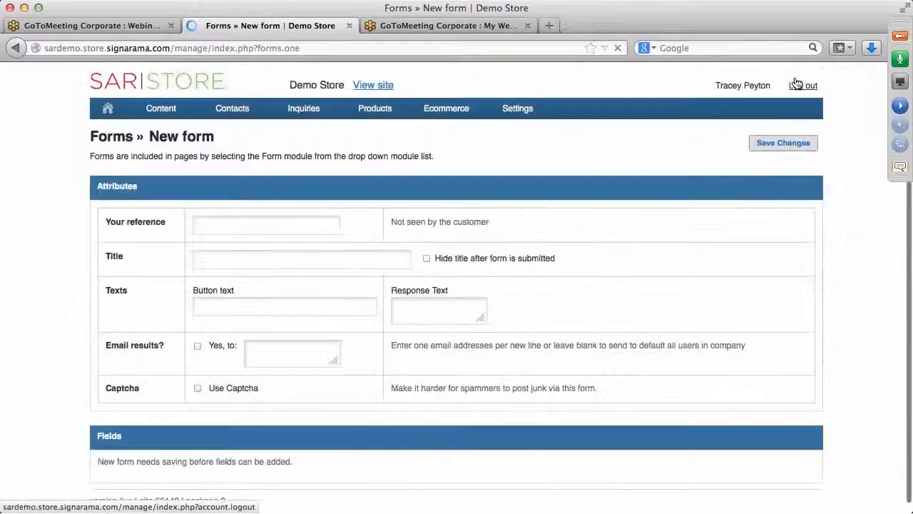
Step: Enter reference 'Artwork Upload Form' and title 'Artwork Upload Form -1' for the new form
click(226, 227)
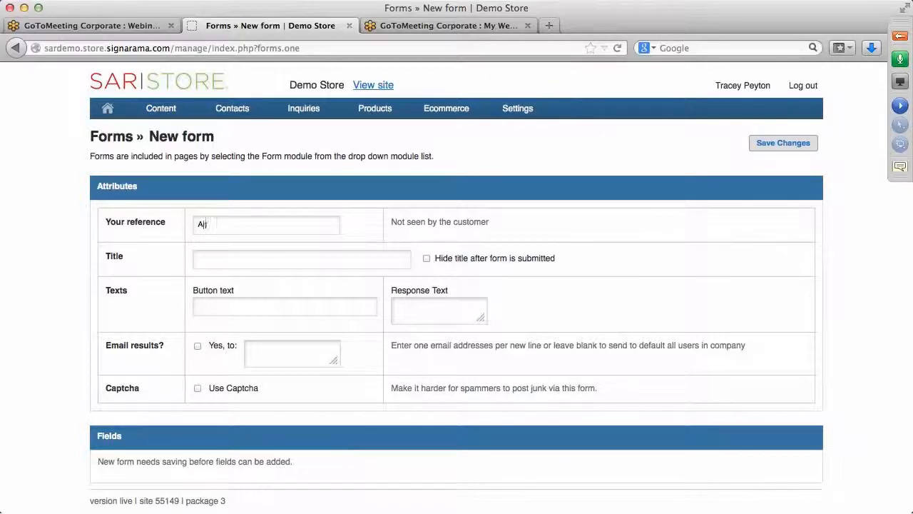
text(Artwork Upload Form)
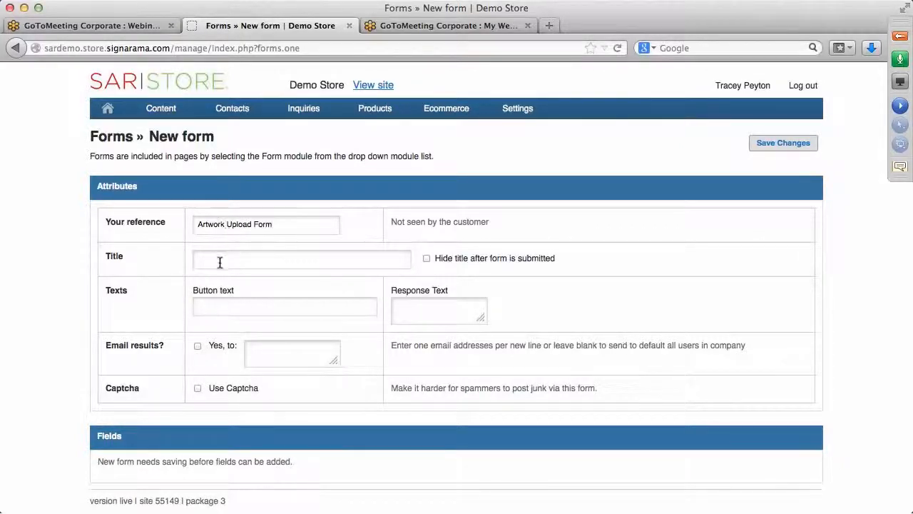
click(218, 259)
text(Ar)
text(t)
text(work)
text( Upload Fo)
text(rm )
text(-1)
text( 1)
text(submi)
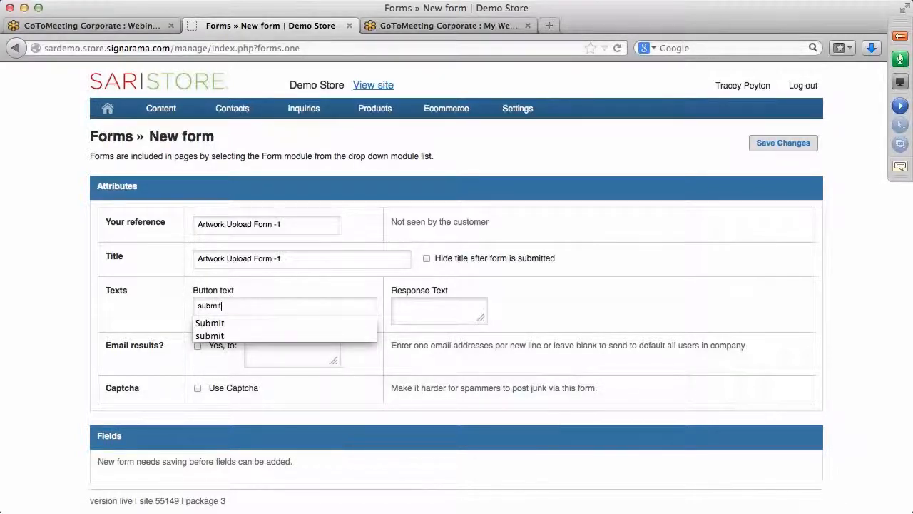
text(t)
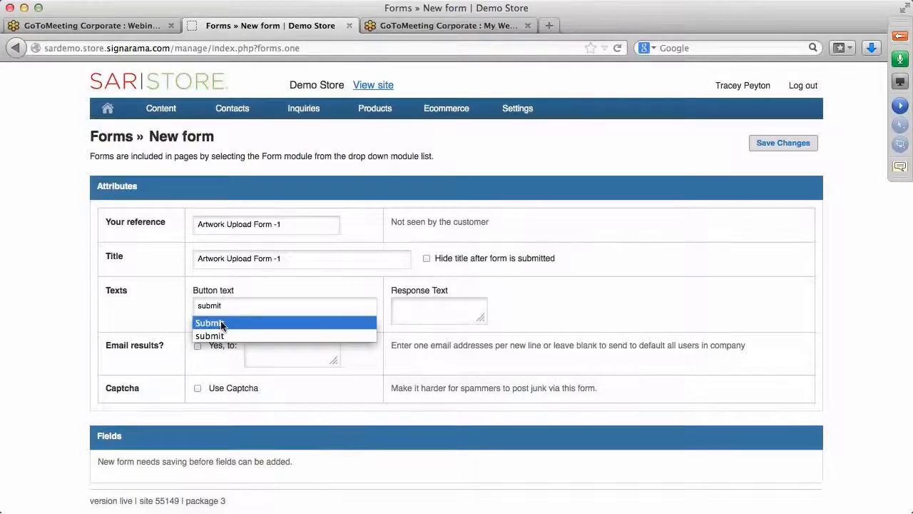
Step: Use Submit as the button text with a thank-you response, enable emailed results and captcha, and save
click(219, 323)
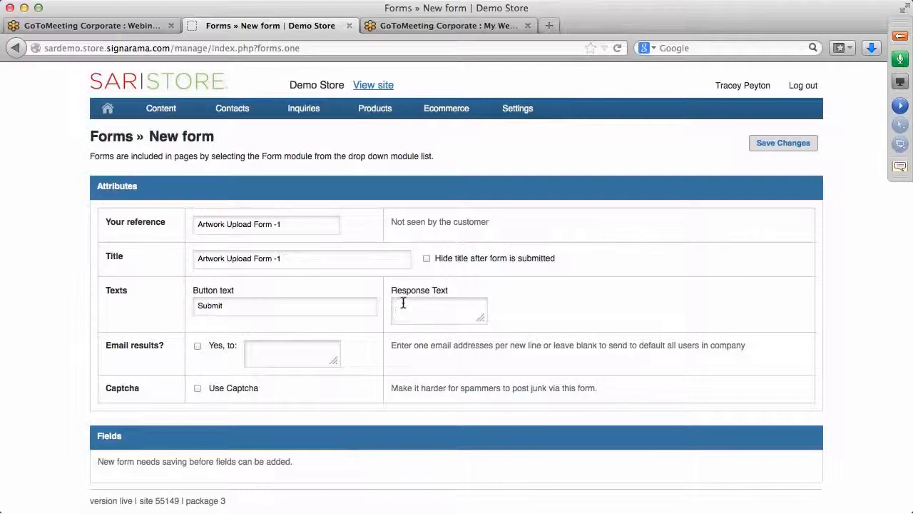
text(hank you for your p)
text(usiness.)
click(198, 347)
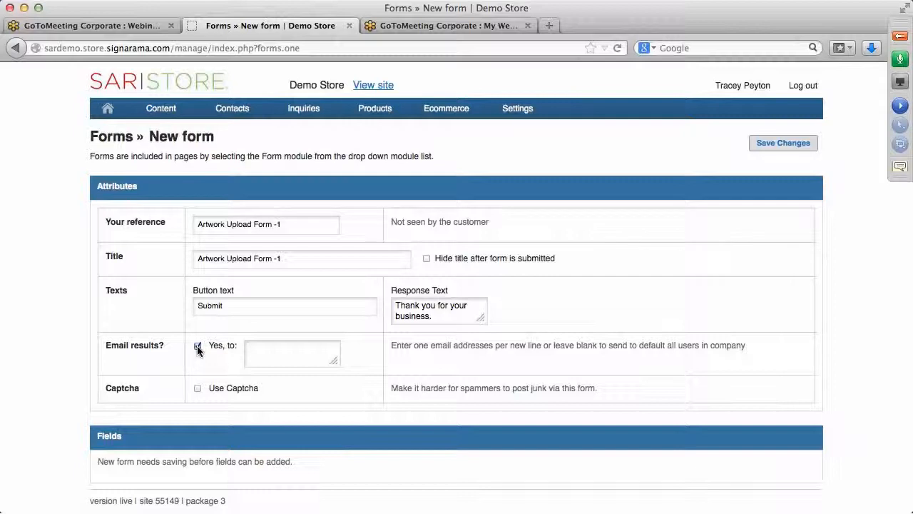
click(197, 388)
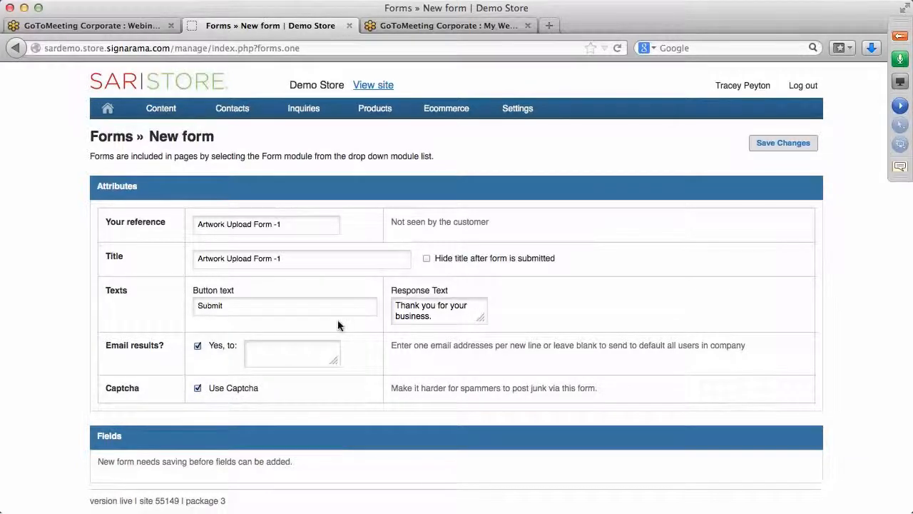
click(802, 147)
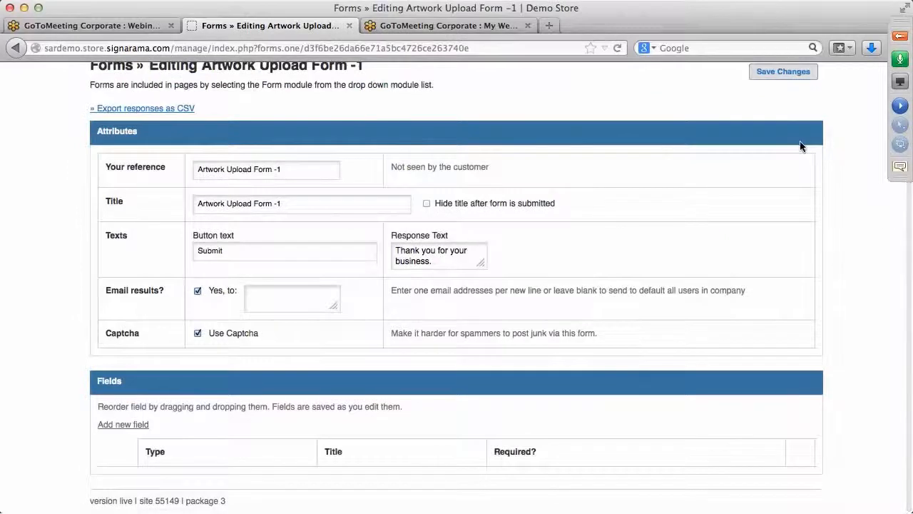
Step: Add a required single-line Text field titled Customer Name and save it
click(117, 426)
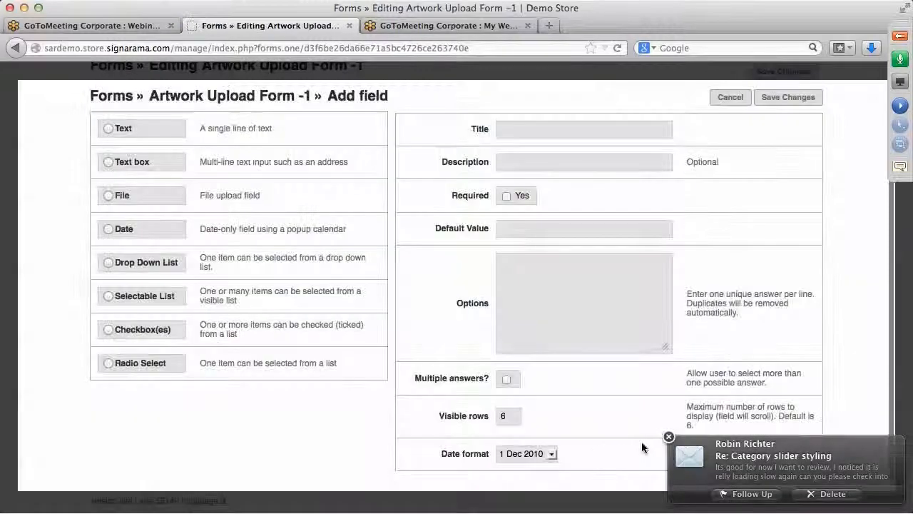
click(668, 436)
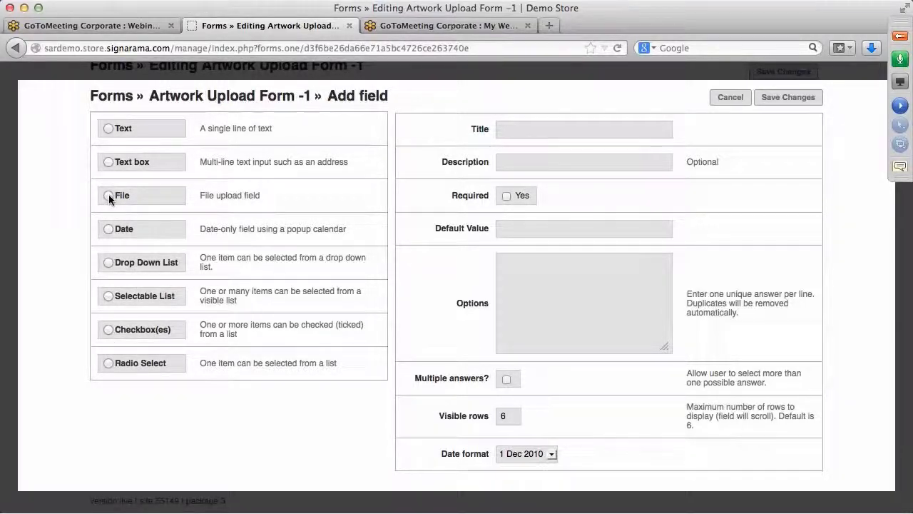
click(108, 129)
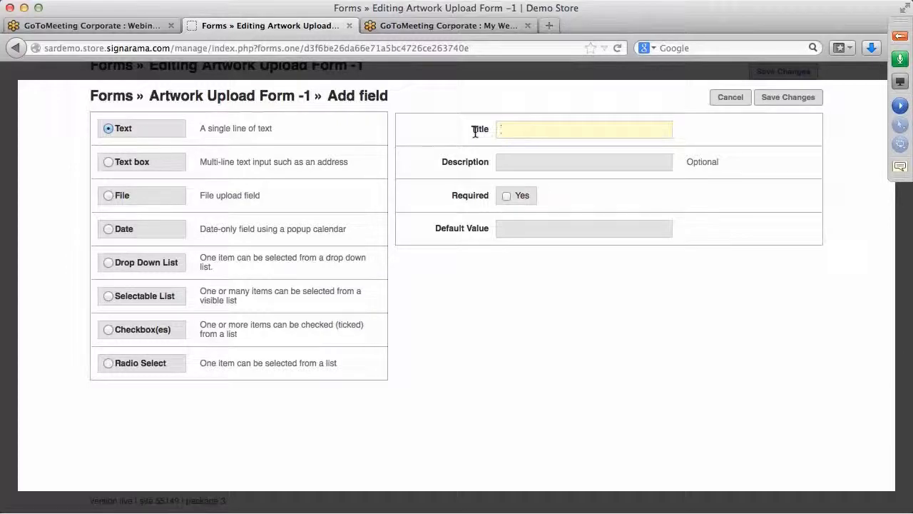
text(Name)
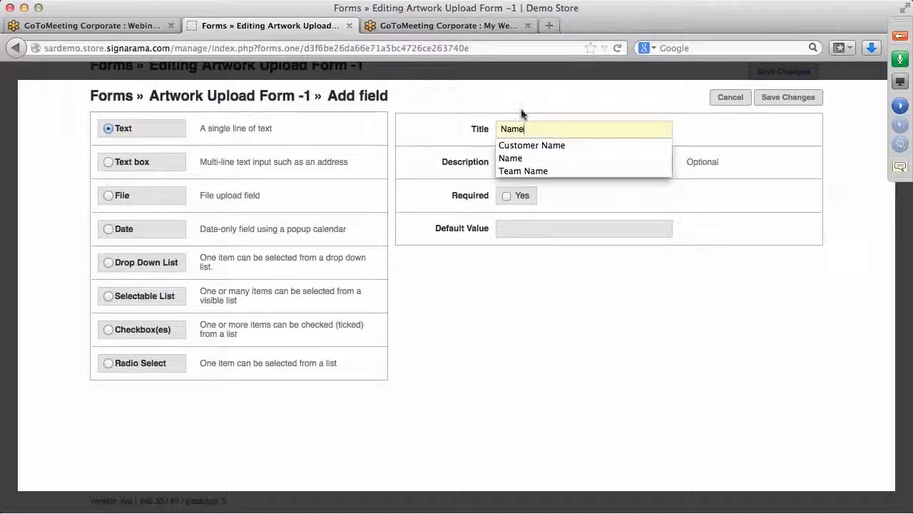
click(550, 144)
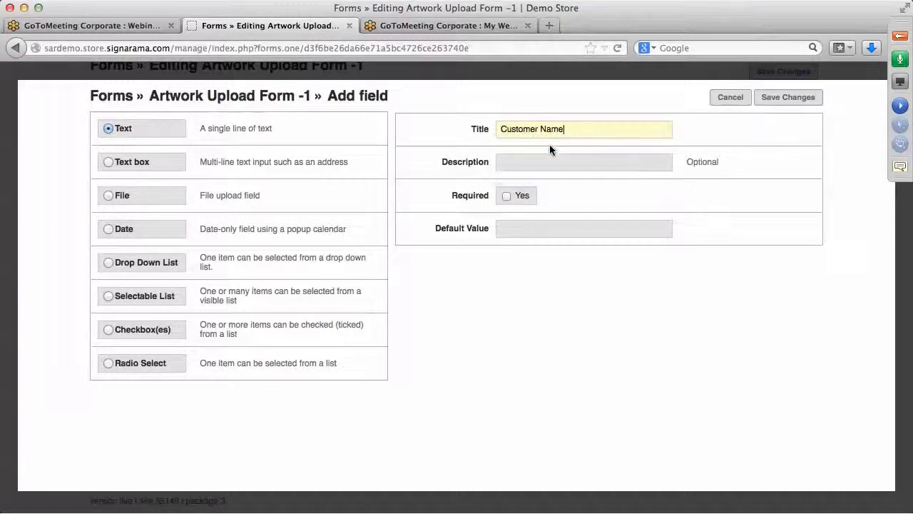
click(505, 196)
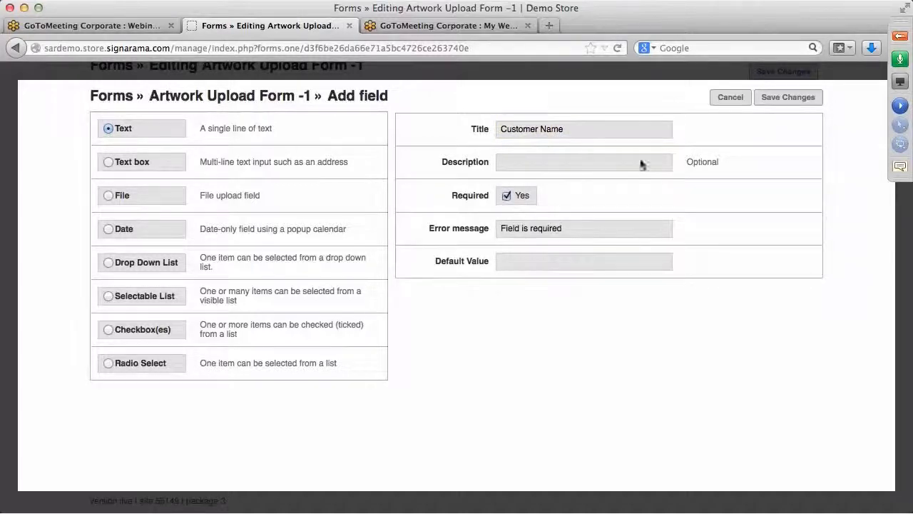
click(792, 100)
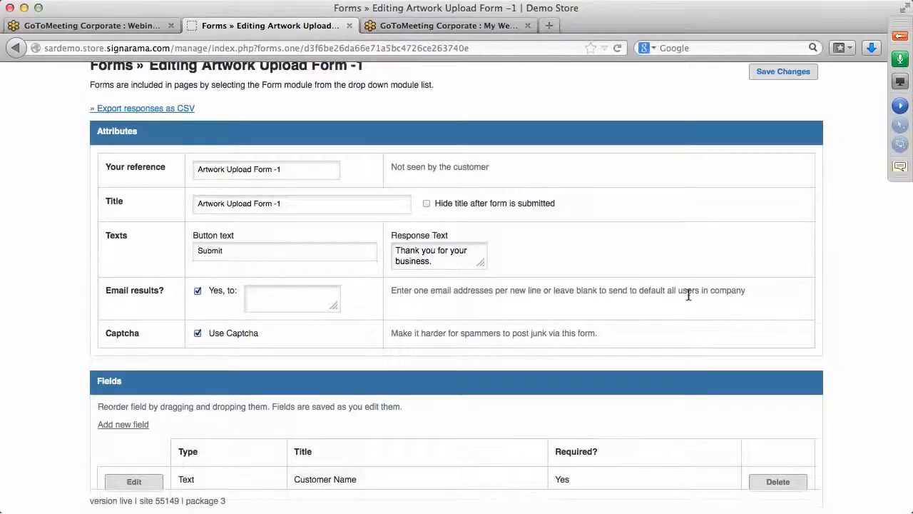
scroll(349, 471, down, 1)
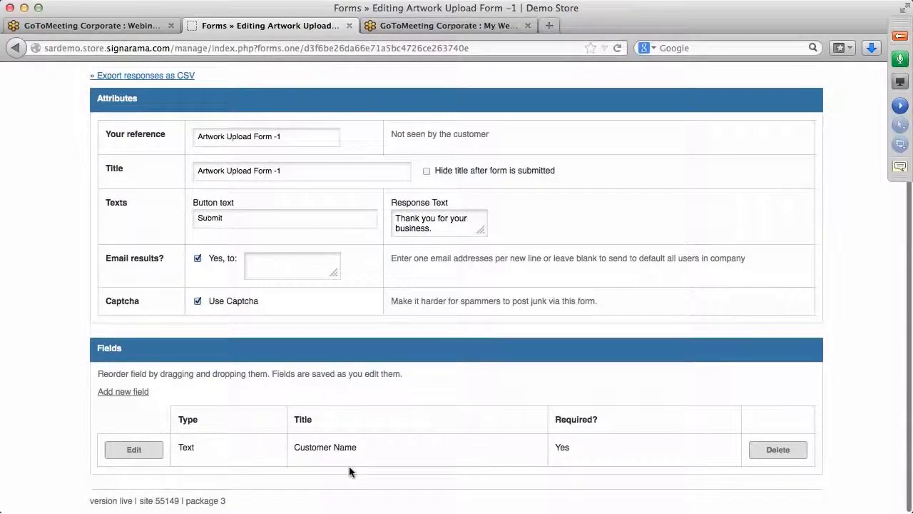
Step: Add a required Text field titled Email as the form's second field and save it
click(126, 393)
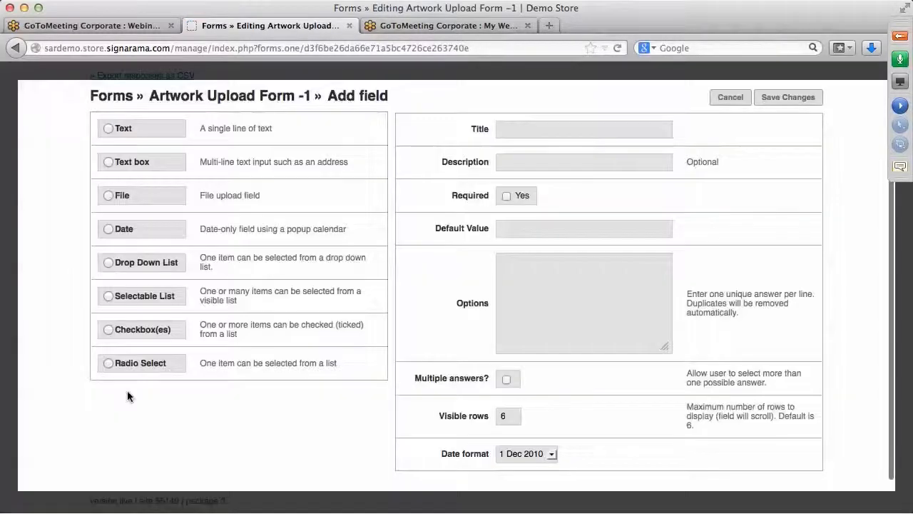
click(107, 128)
text(Em)
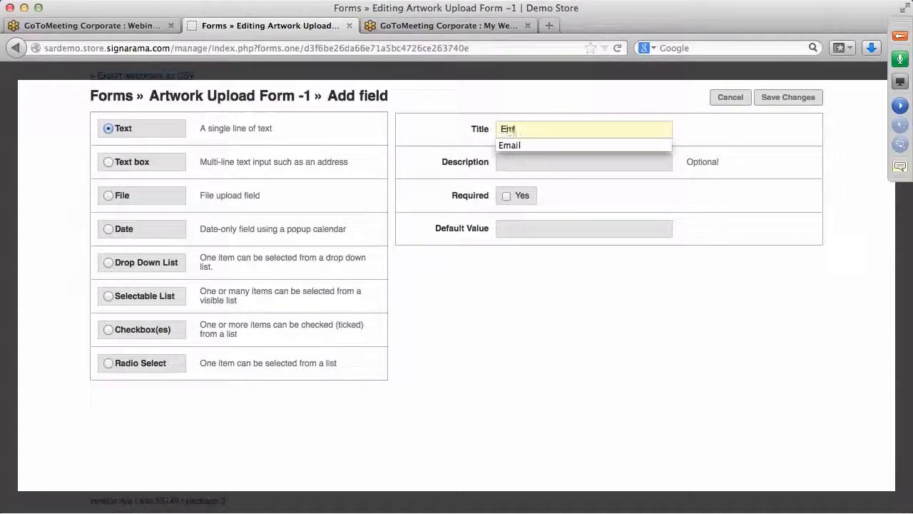
text(ail)
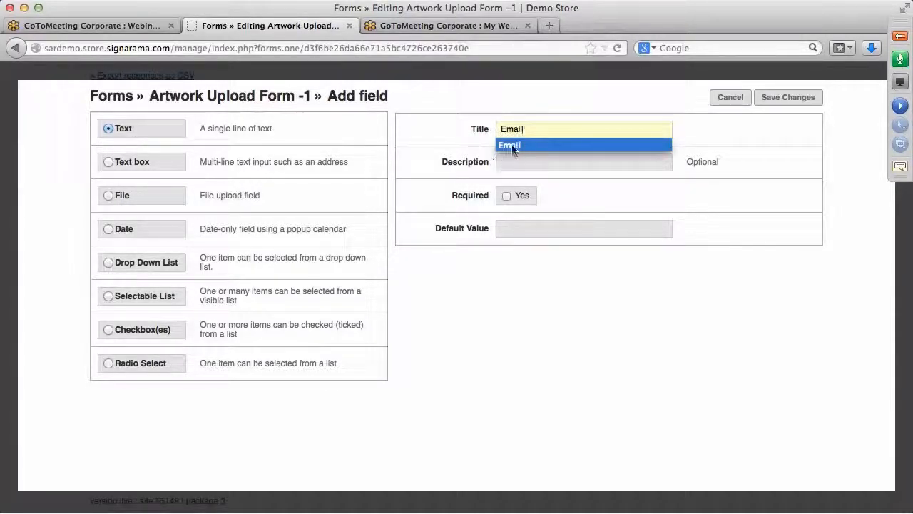
click(510, 145)
click(506, 196)
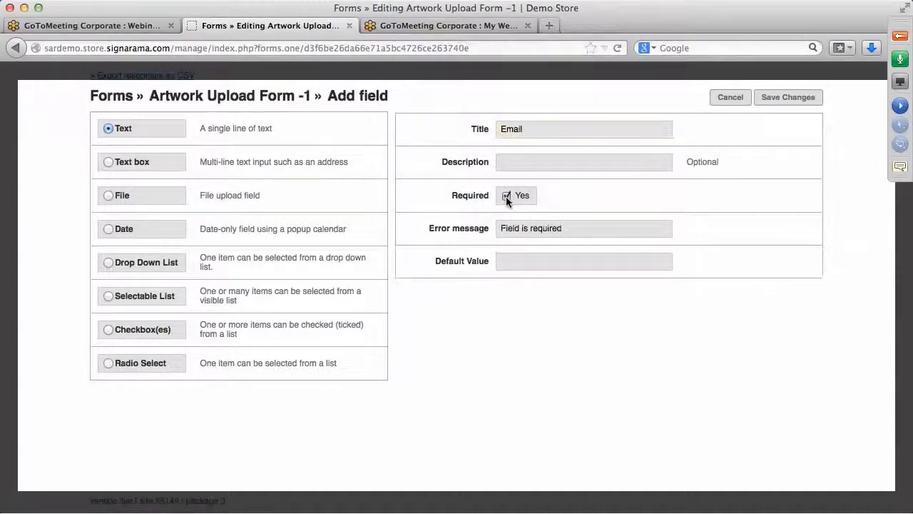
click(787, 98)
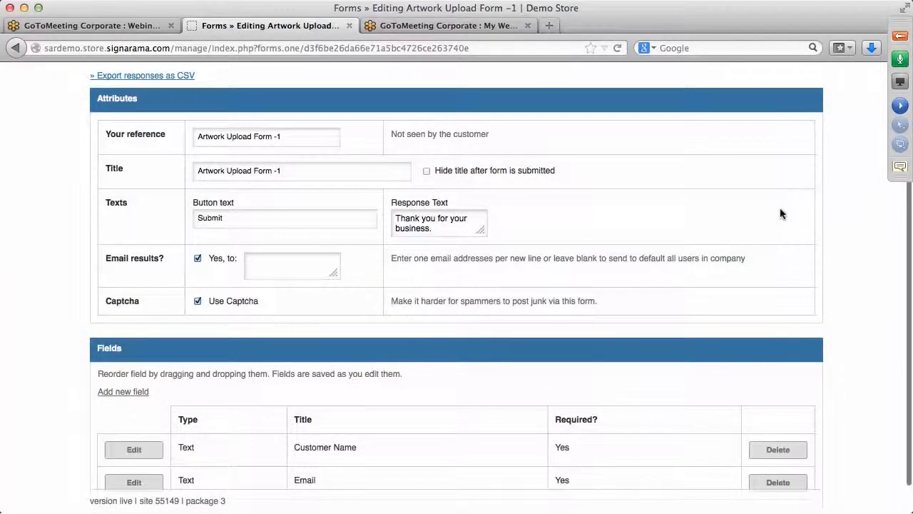
scroll(780, 209, down, 2)
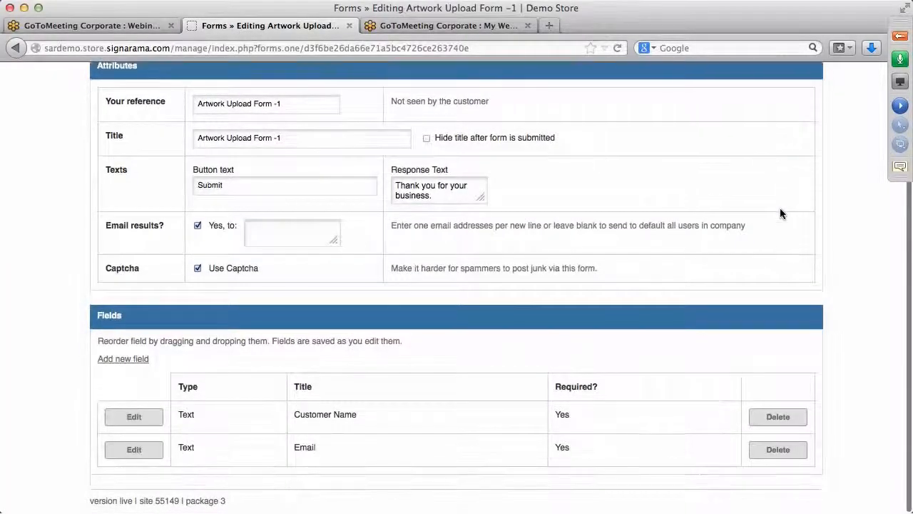
Step: Add a required File upload field titled Artwork after Email and save it
click(138, 363)
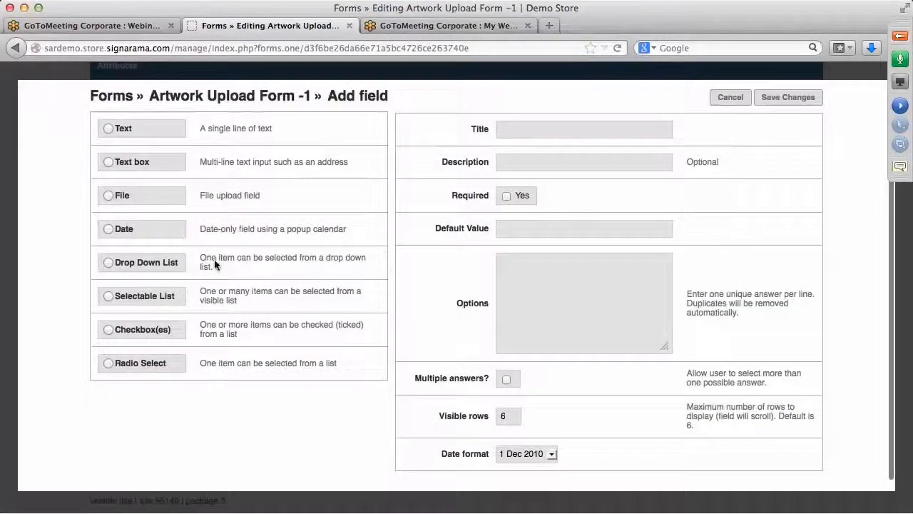
click(108, 194)
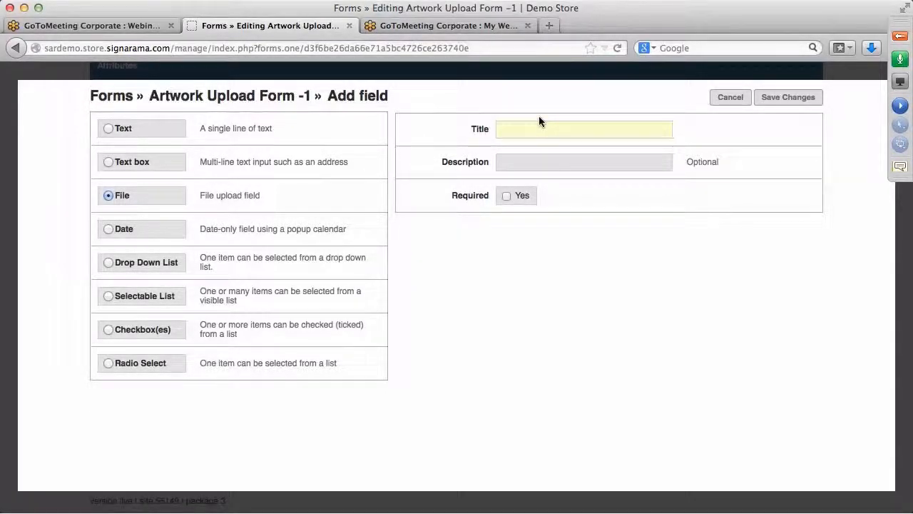
text(Artwork)
click(504, 196)
click(787, 97)
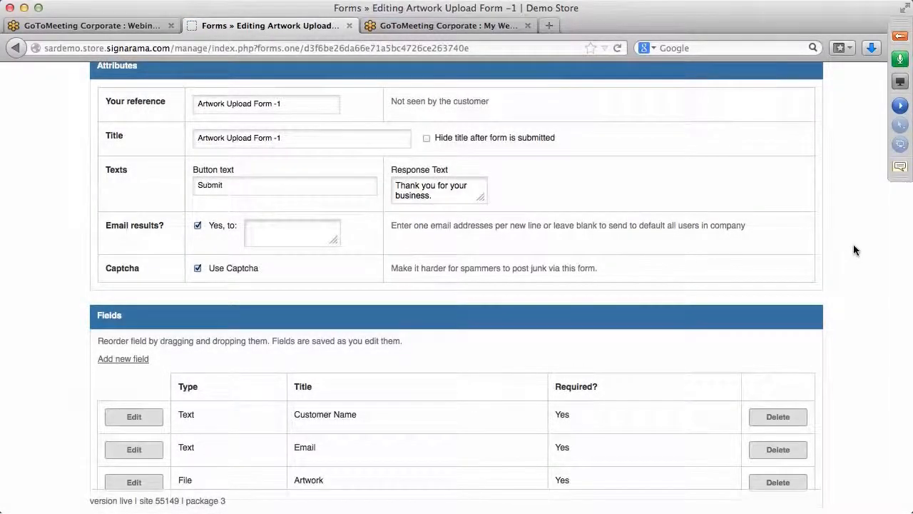
Step: Add a required Drop Down List field titled File Format with options JPEG, PNG and PDF
click(137, 359)
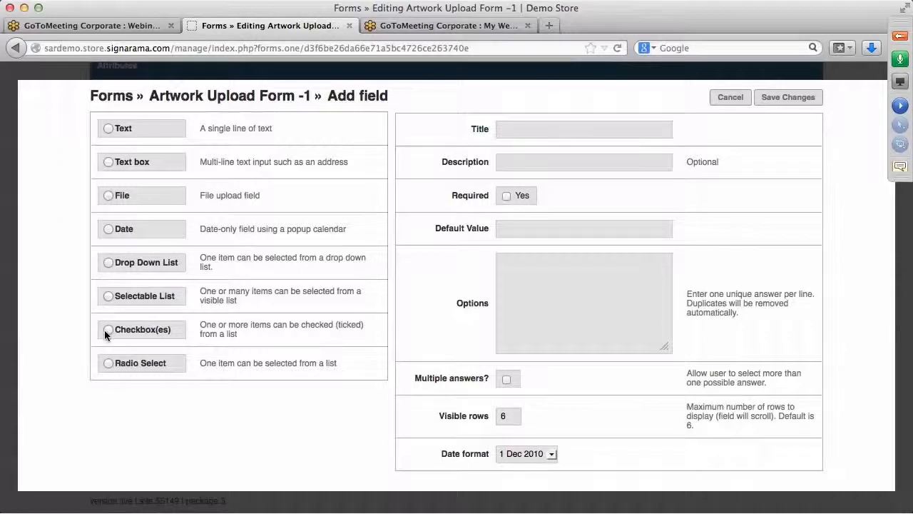
click(108, 263)
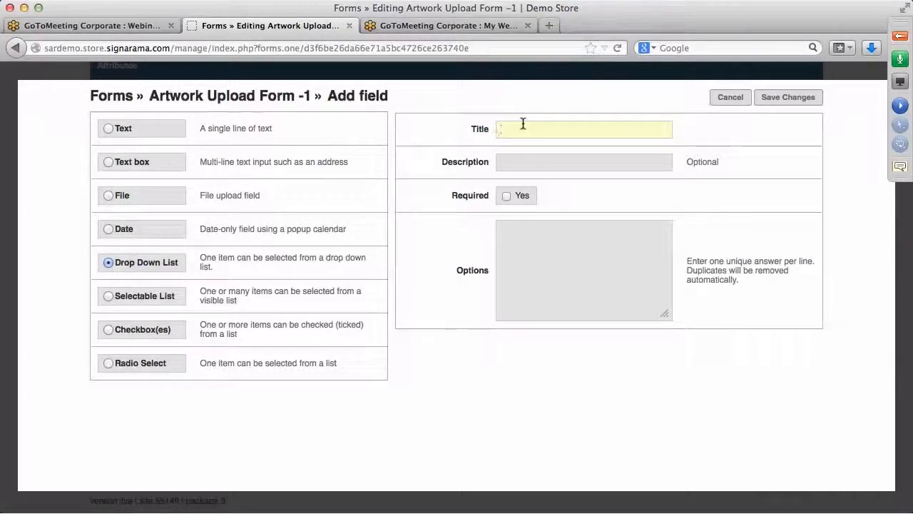
text(File Format)
click(503, 196)
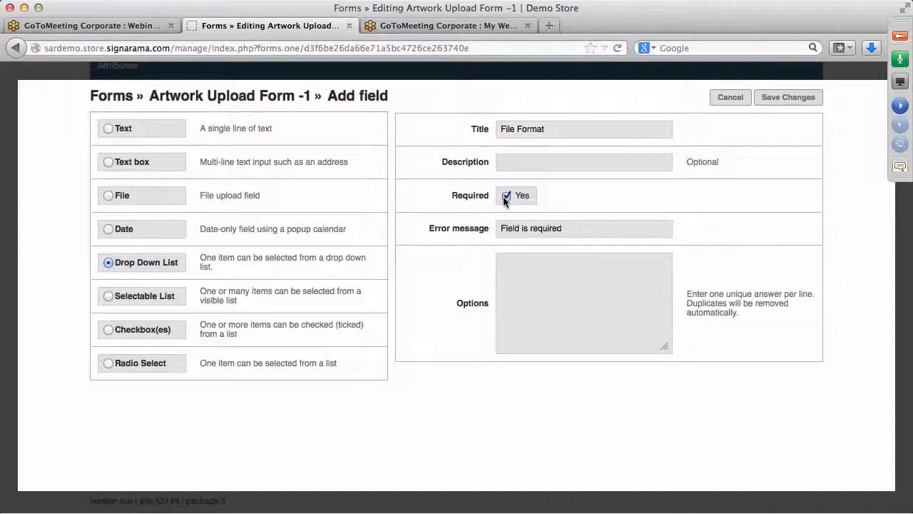
click(511, 263)
text(JPEG )
text(PNG )
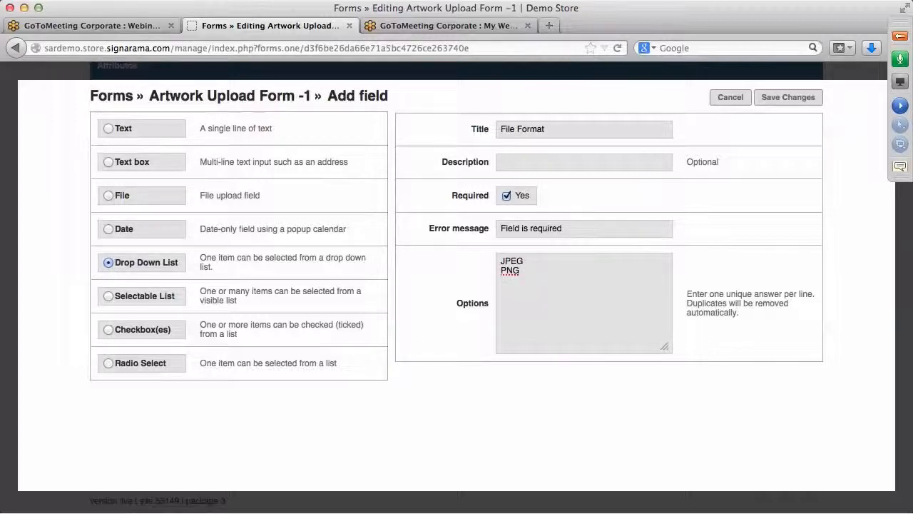
text(PDF)
key(Return)
click(788, 100)
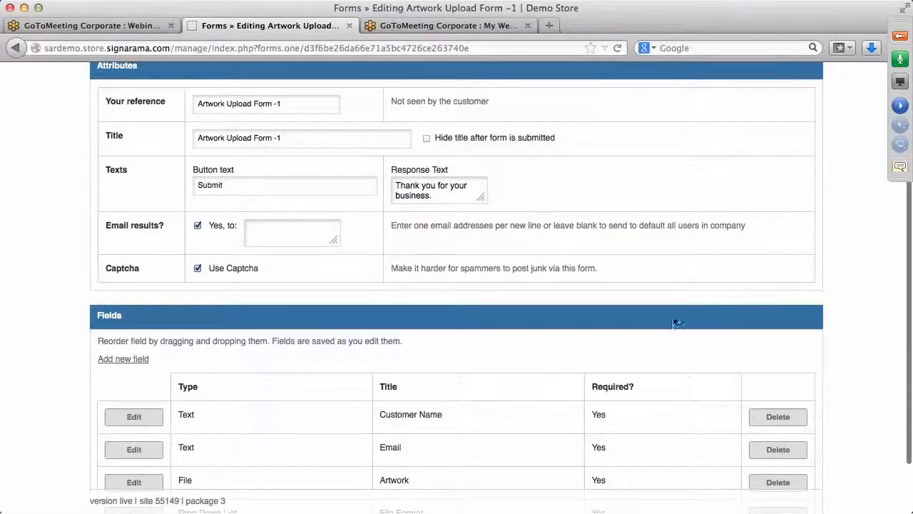
Step: Review the four fields in the Fields table and save Artwork Upload Form -1
scroll(649, 341, down, 3)
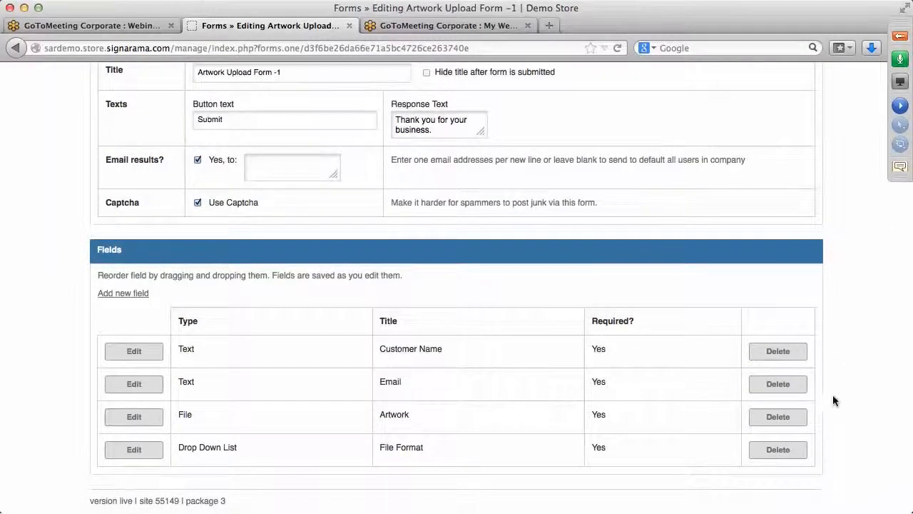
scroll(869, 373, up, 10)
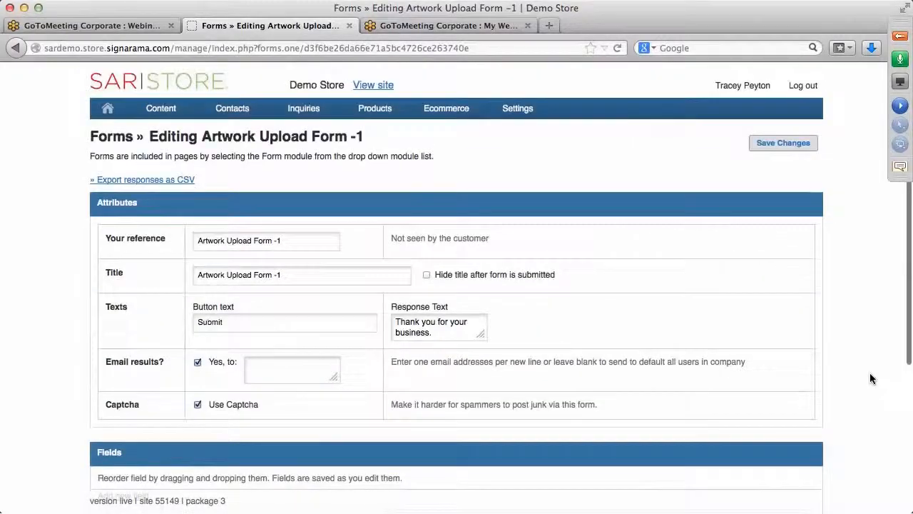
click(783, 143)
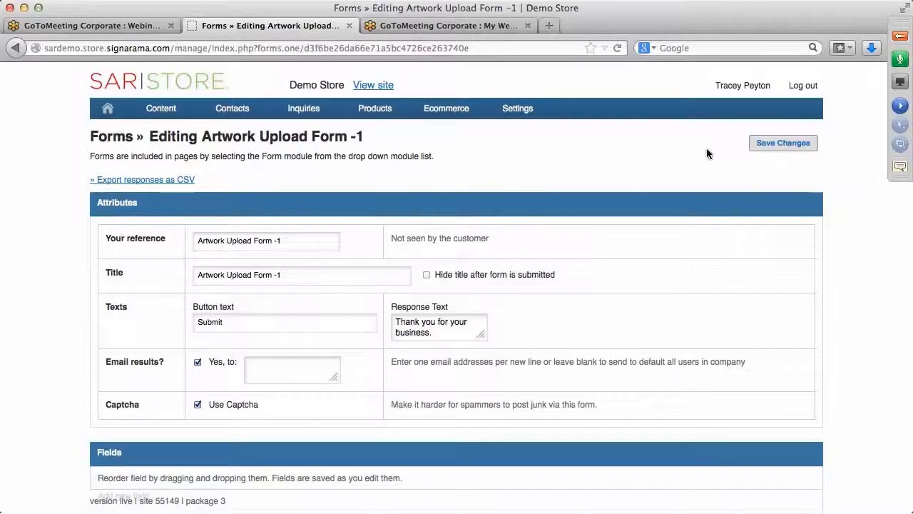
Step: Go to Content > Pages and scroll through pages such as Blog, Banner Page and Faqs
mouse_move(232, 111)
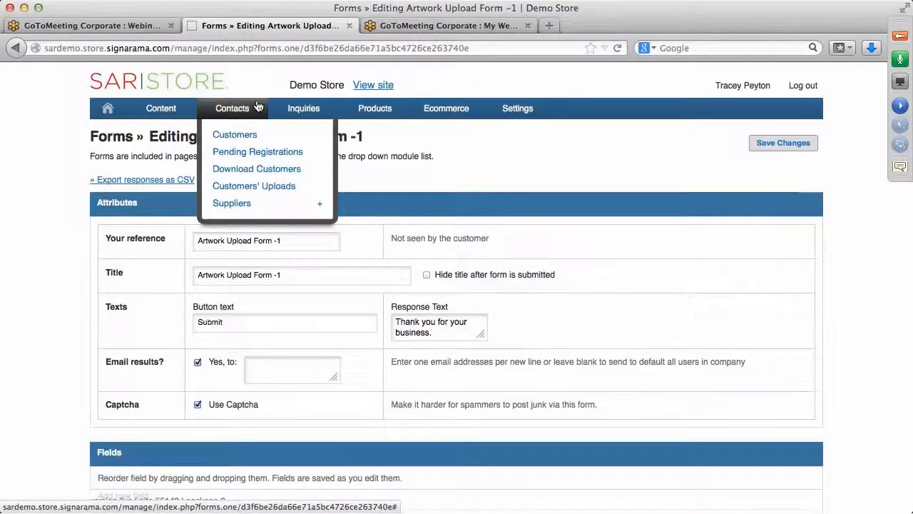
mouse_move(175, 110)
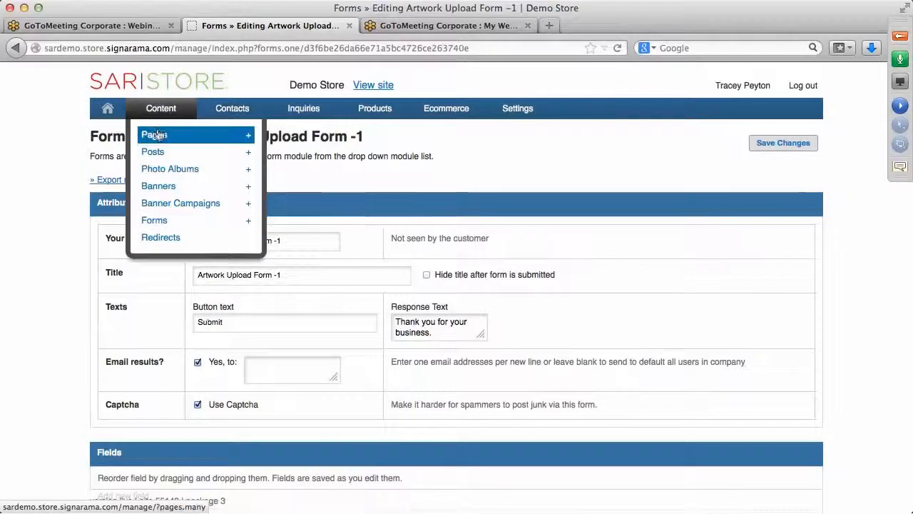
click(156, 135)
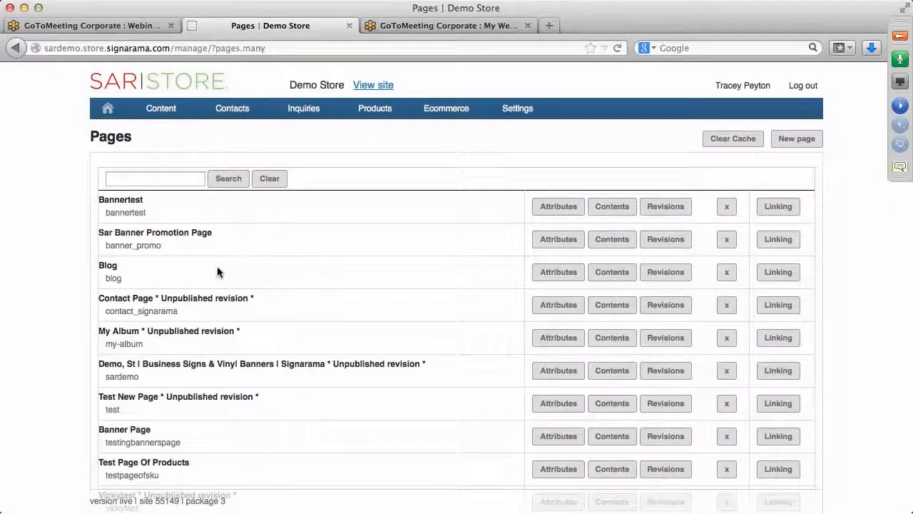
scroll(218, 271, down, 5)
scroll(218, 271, down, 3)
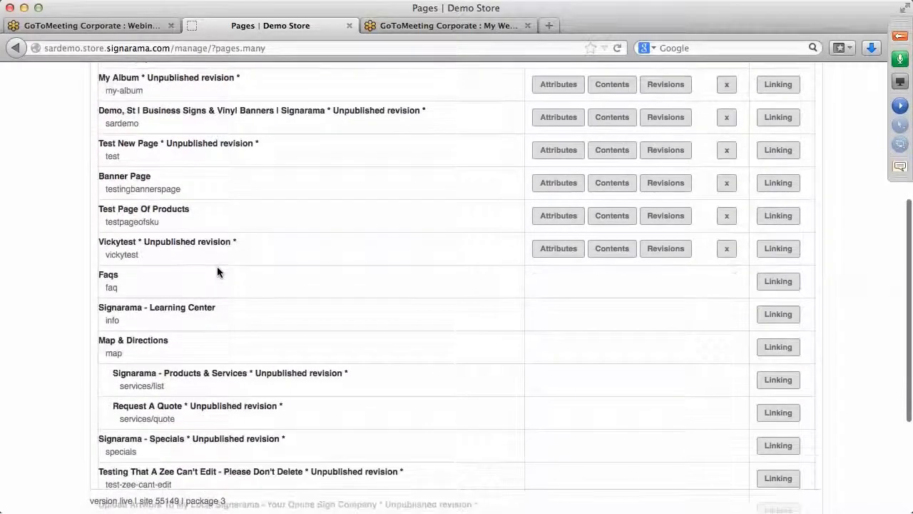
scroll(216, 266, down, 5)
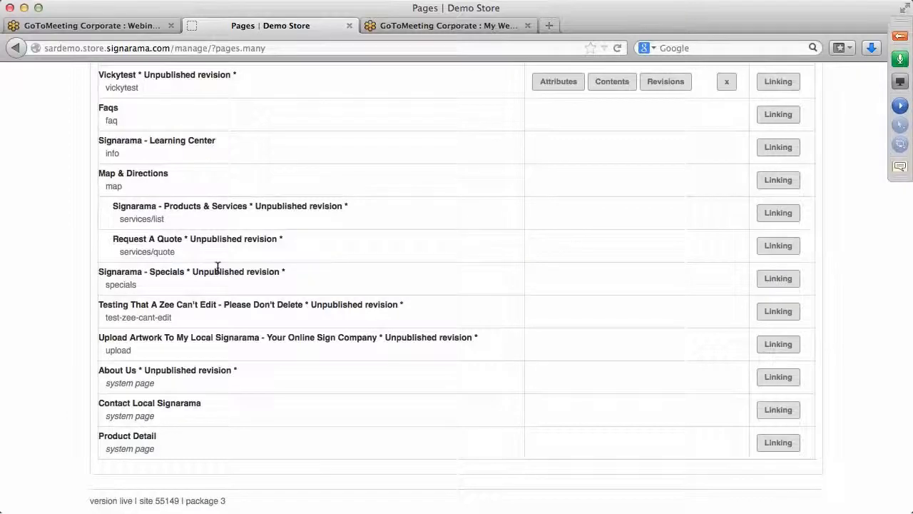
scroll(217, 266, up, 7)
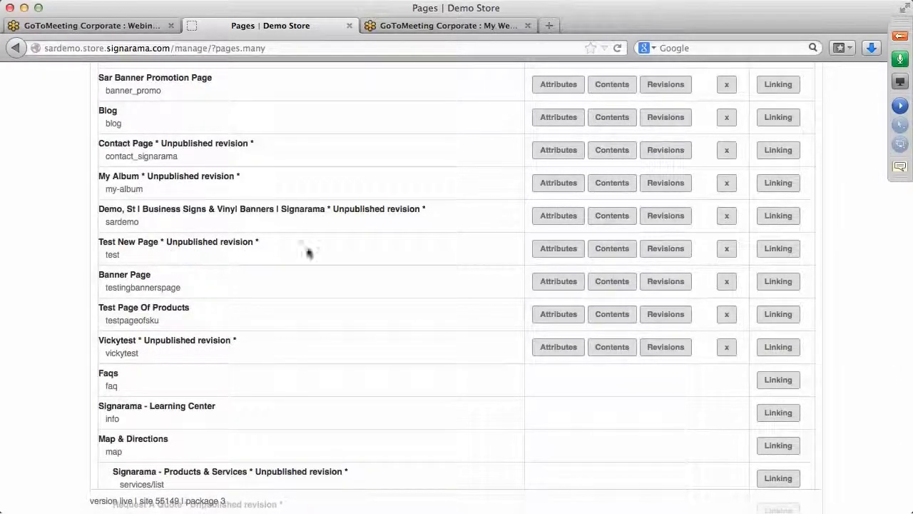
Step: Set Test New Page's Page Title and Menu Title to Forms and its URL to forms
click(559, 249)
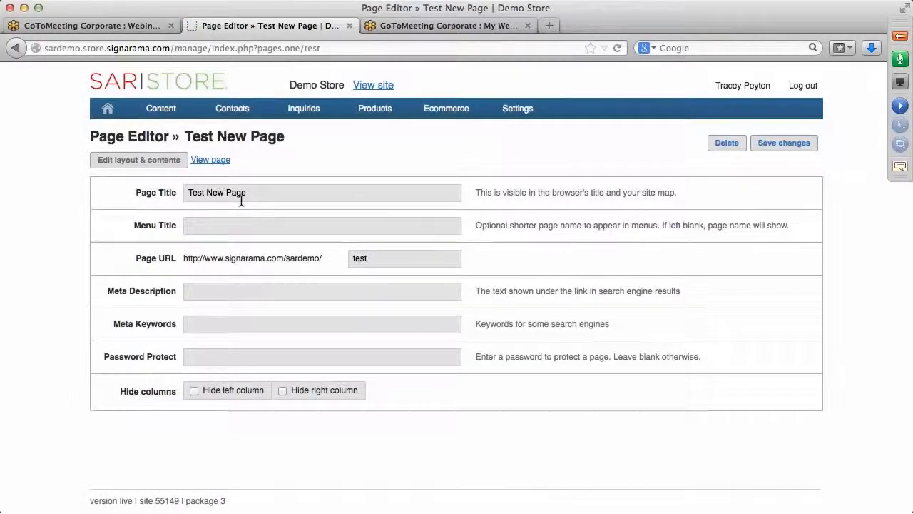
drag(246, 194, 179, 194)
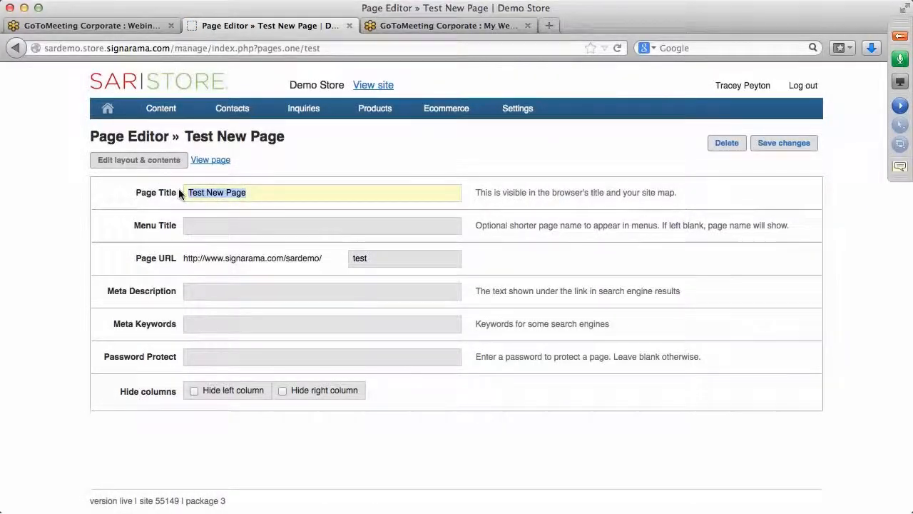
text(Forms )
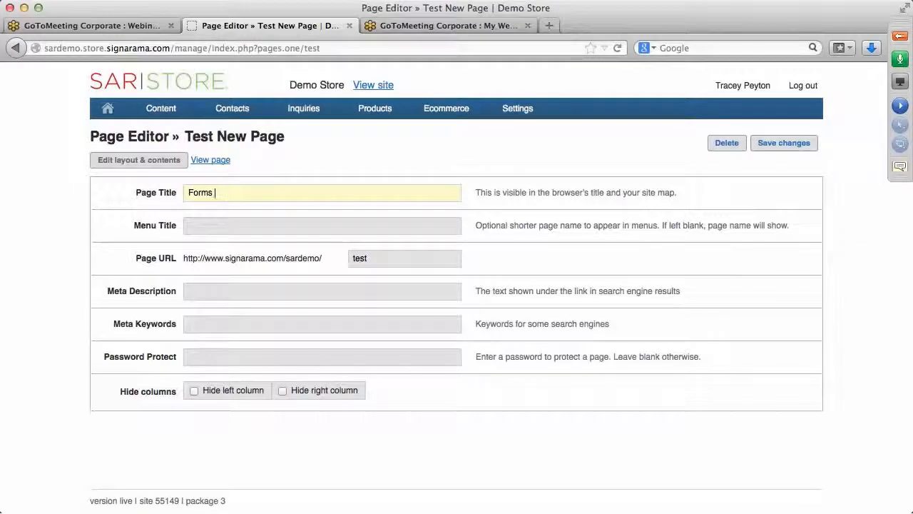
text(Page)
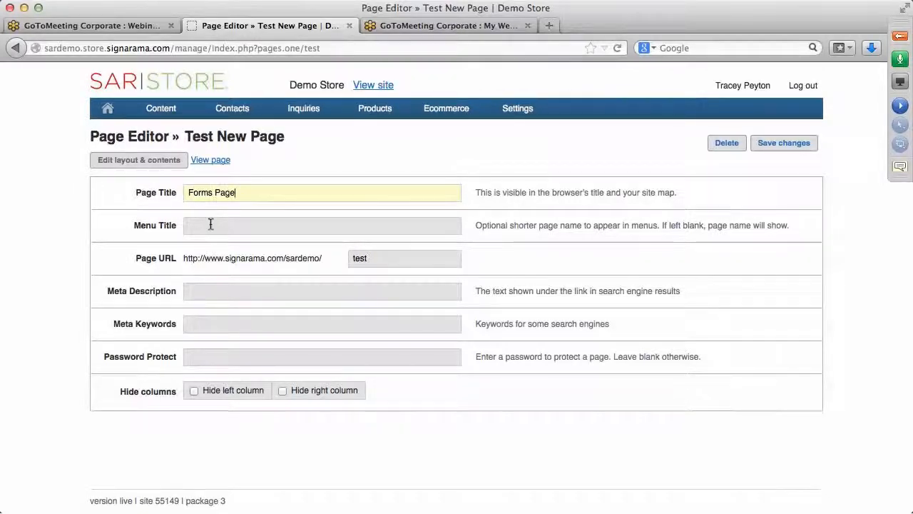
key(BackSpace)
key(BackSpace)
key(BackSpace)
key(BackSpace)
click(225, 226)
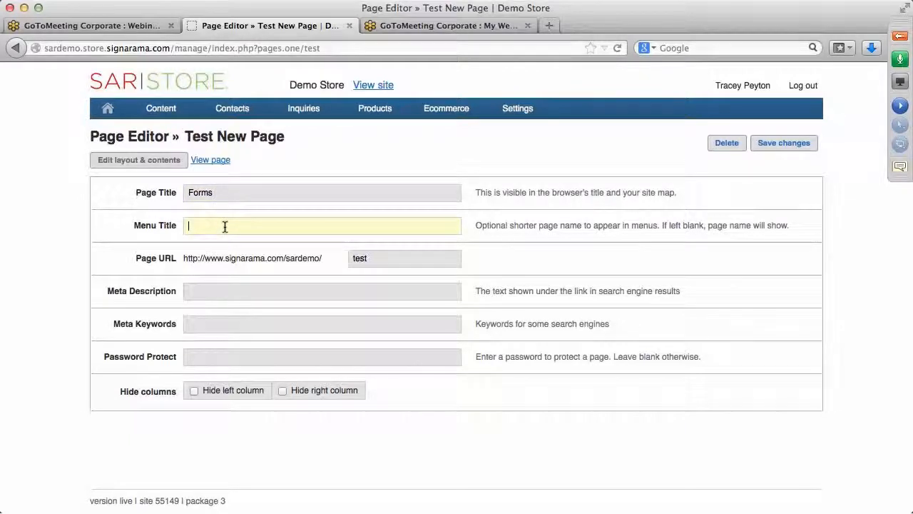
text(Forms)
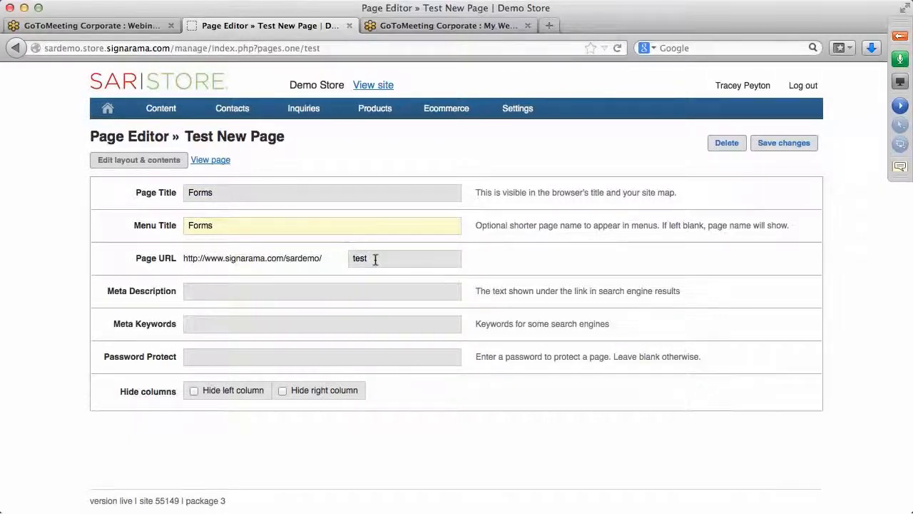
click(372, 258)
key(BackSpace)
key(BackSpace)
key(BackSpace)
key(BackSpace)
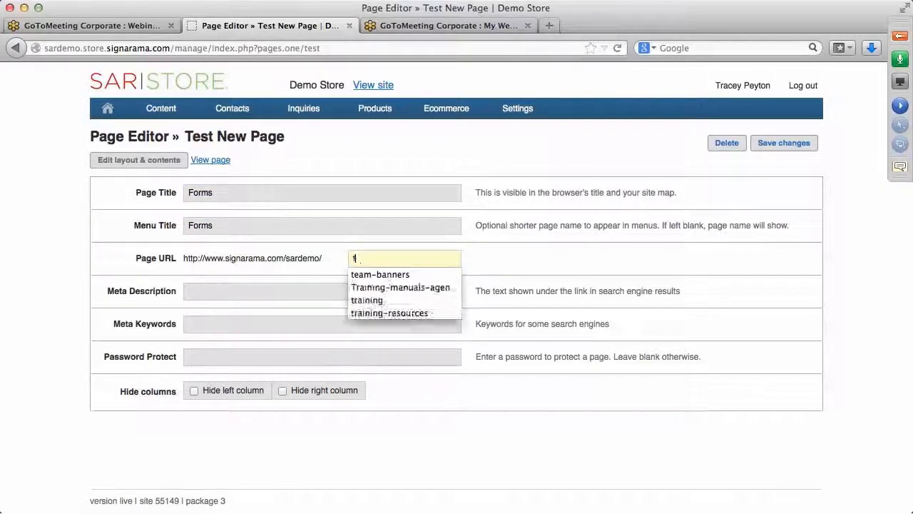
text(forms)
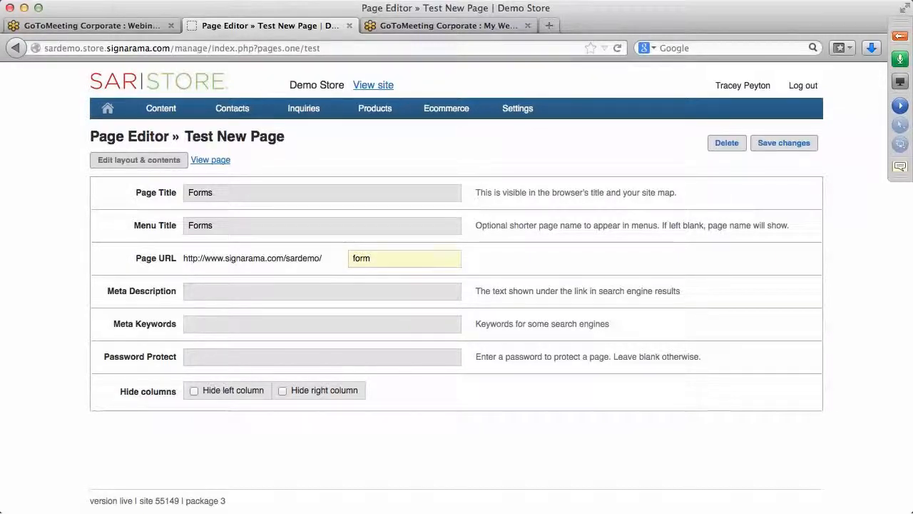
click(783, 144)
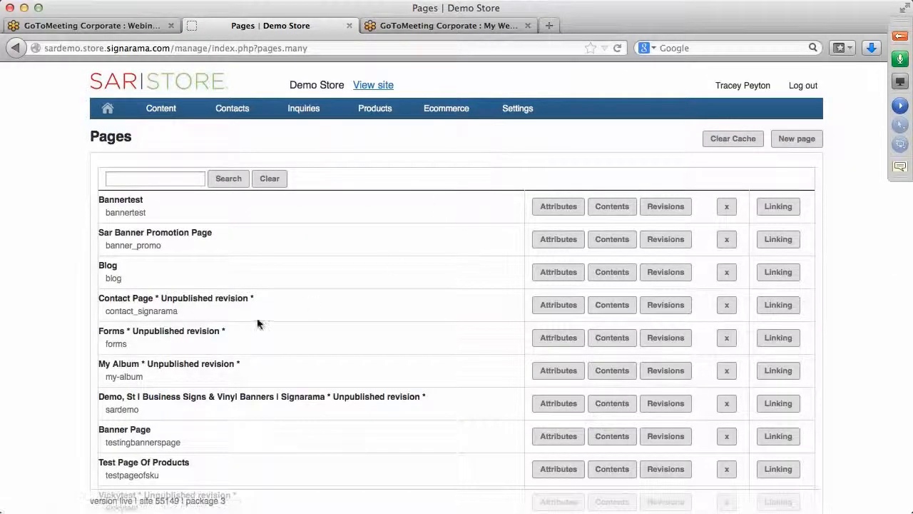
Step: Open the Forms page's Contents and scroll through its layout editor
click(613, 342)
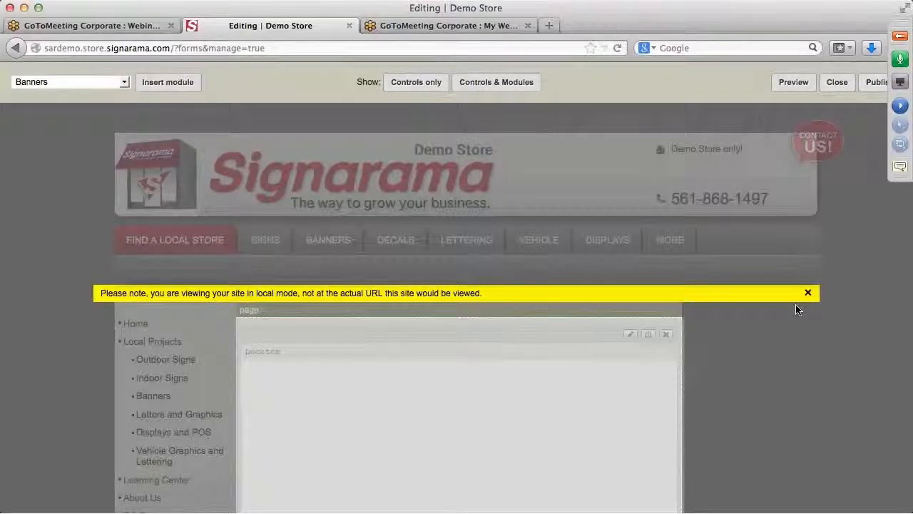
scroll(795, 305, down, 5)
scroll(796, 305, down, 5)
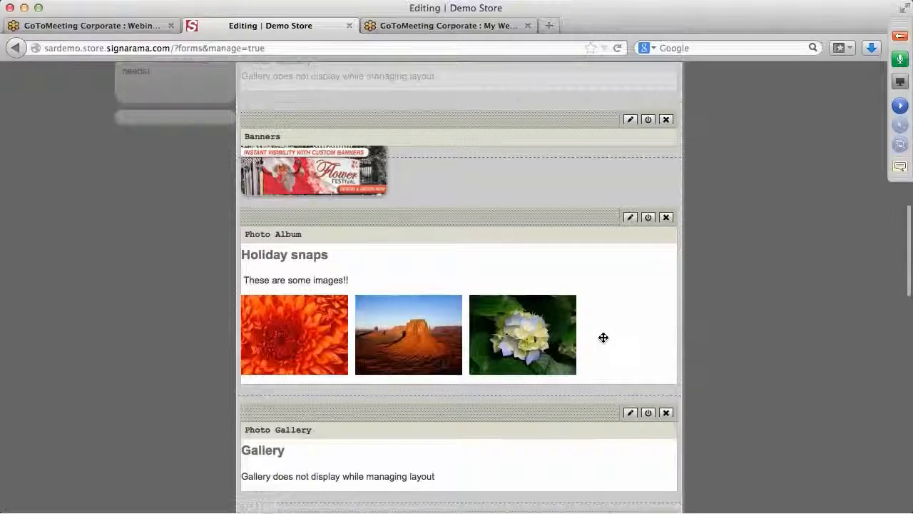
scroll(604, 337, up, 5)
scroll(603, 337, up, 10)
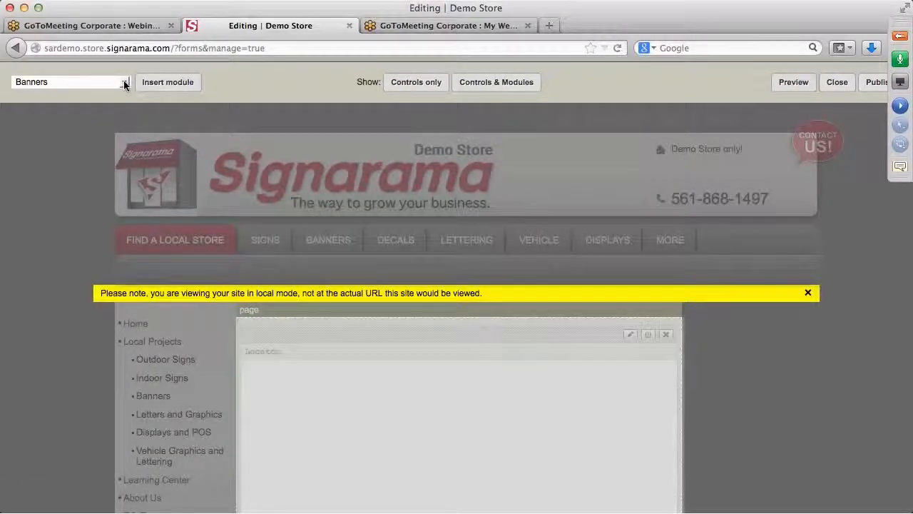
Step: Insert a Form module into the Forms page layout
click(124, 84)
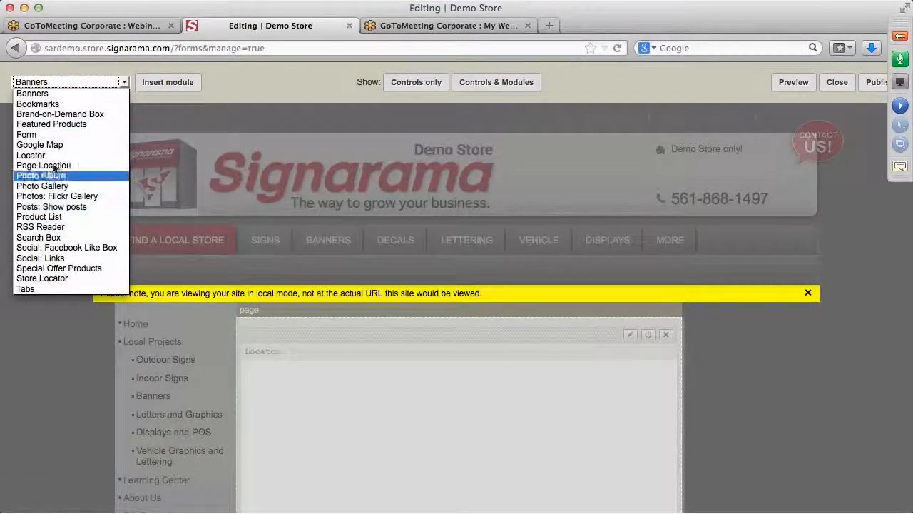
click(49, 135)
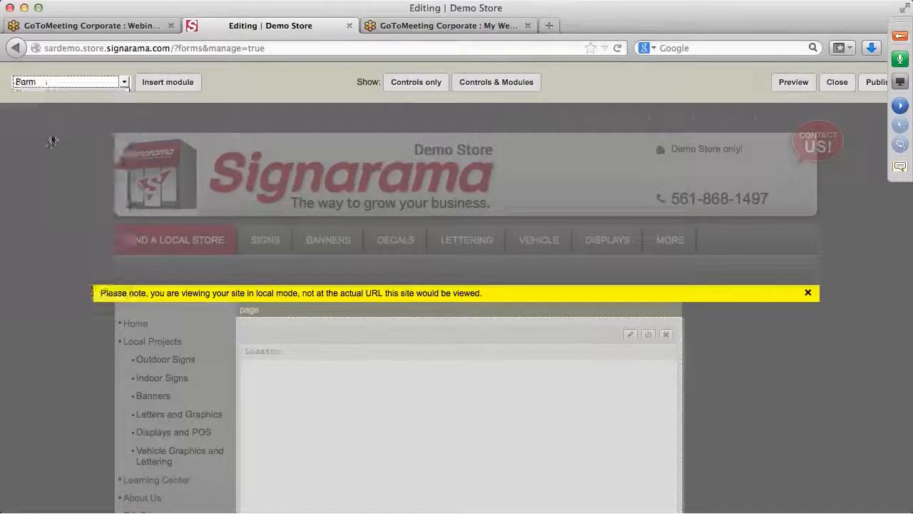
click(164, 83)
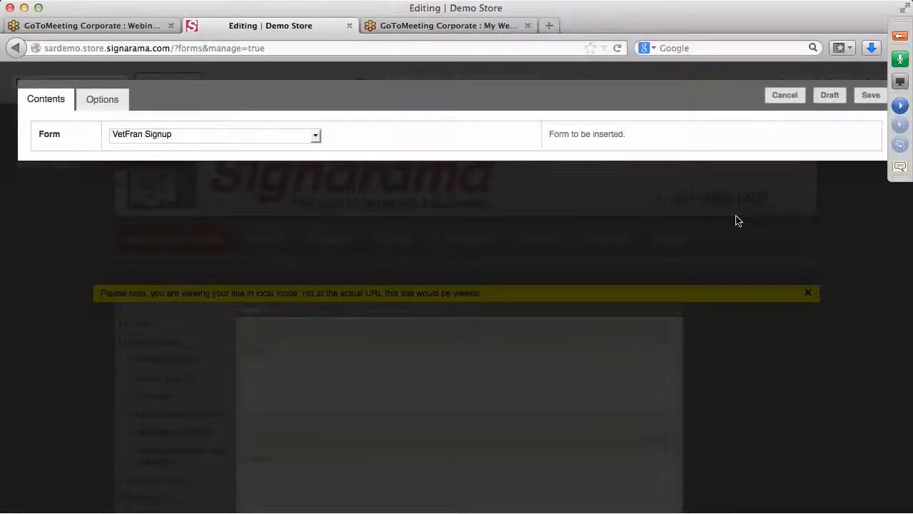
Step: Choose 'Artwork Upload Form -1' as the module's form and save it
click(316, 138)
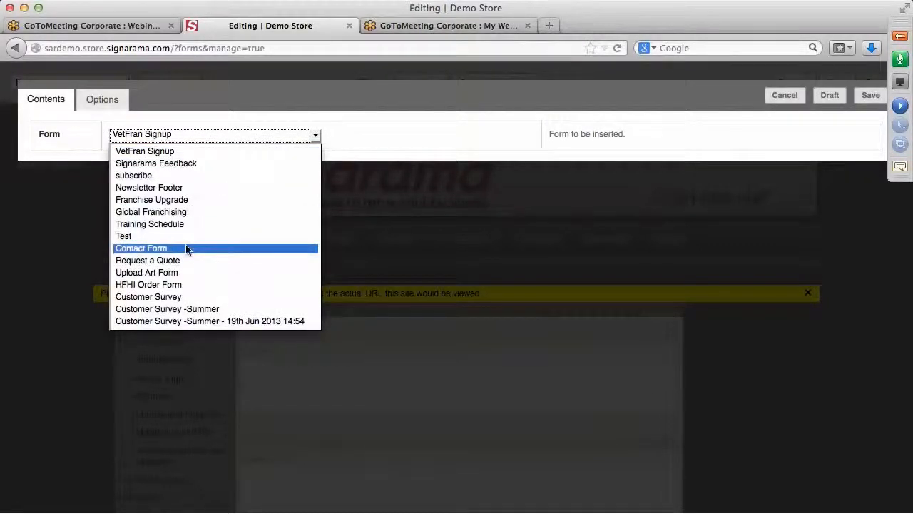
scroll(186, 249, down, 5)
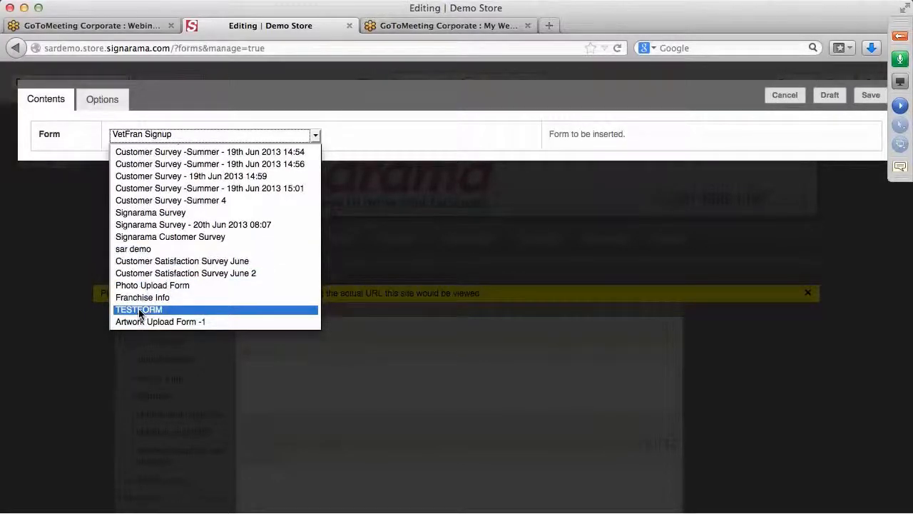
click(141, 322)
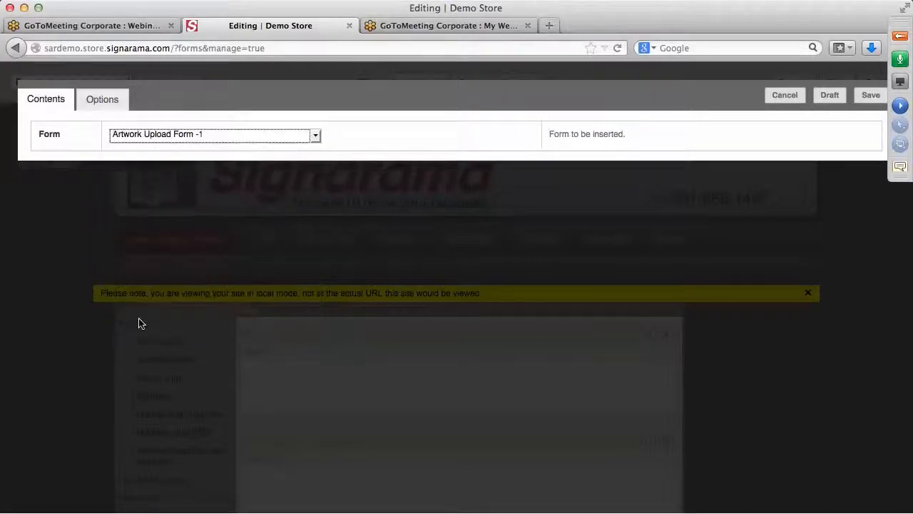
click(866, 99)
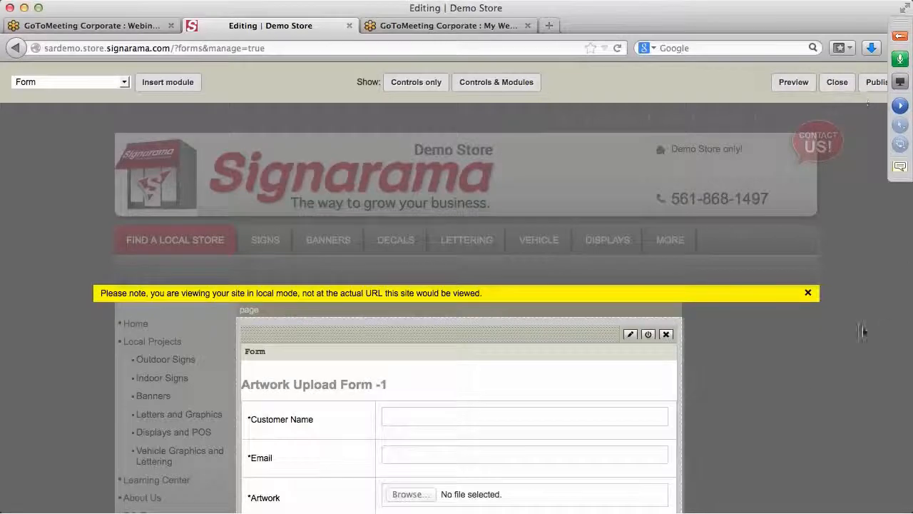
scroll(779, 393, down, 3)
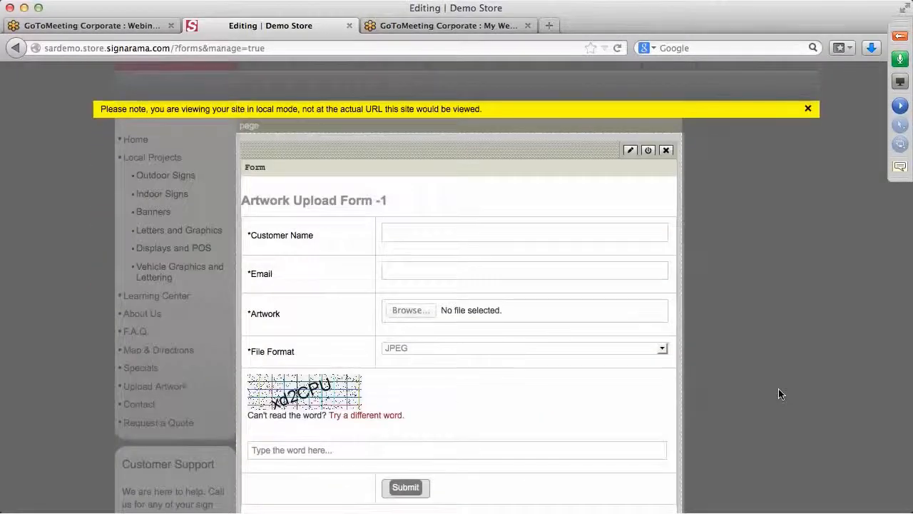
scroll(778, 388, up, 3)
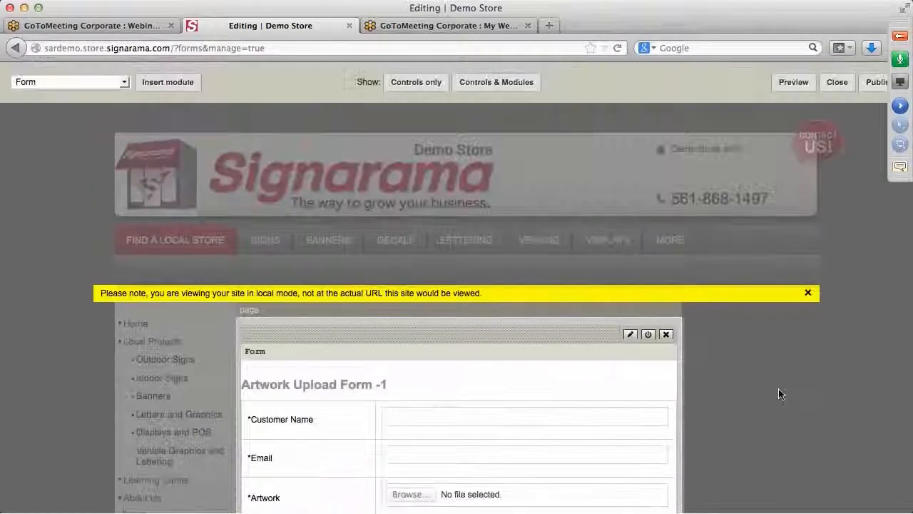
Step: Publish the Forms page, then go to Settings > General Settings
click(876, 83)
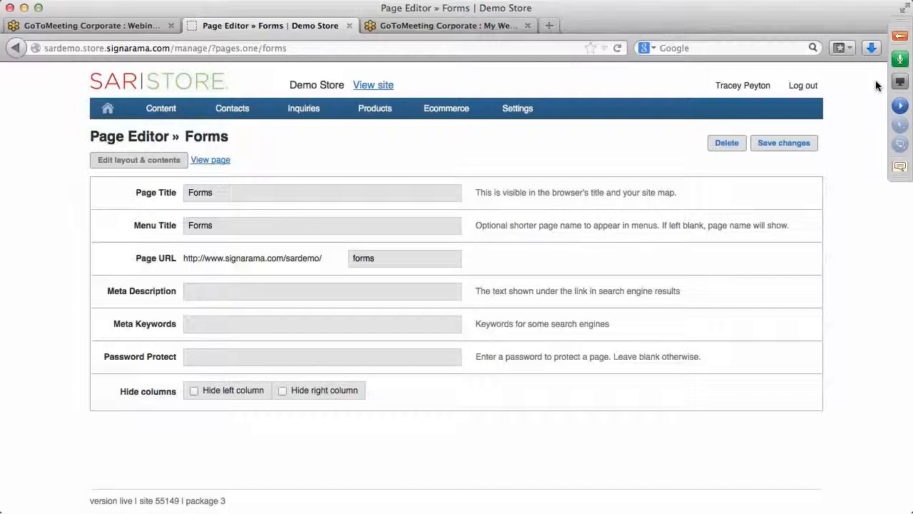
mouse_move(515, 116)
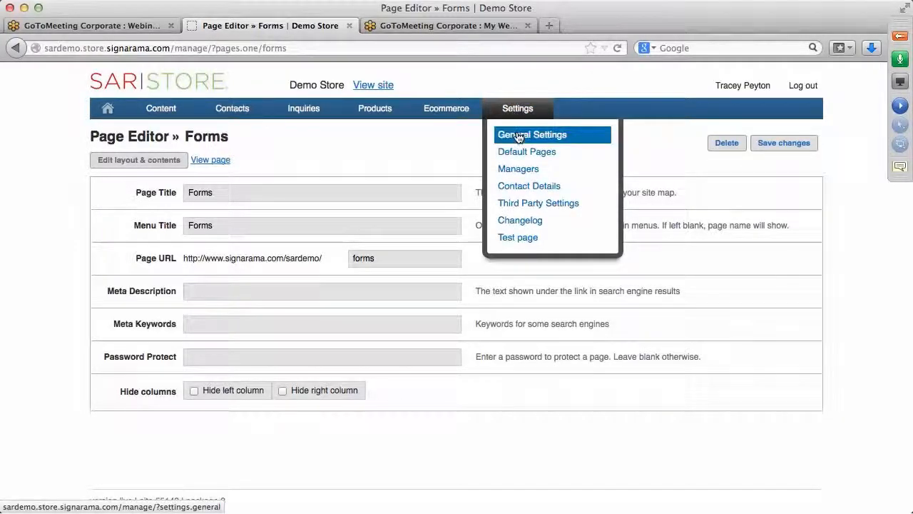
click(517, 137)
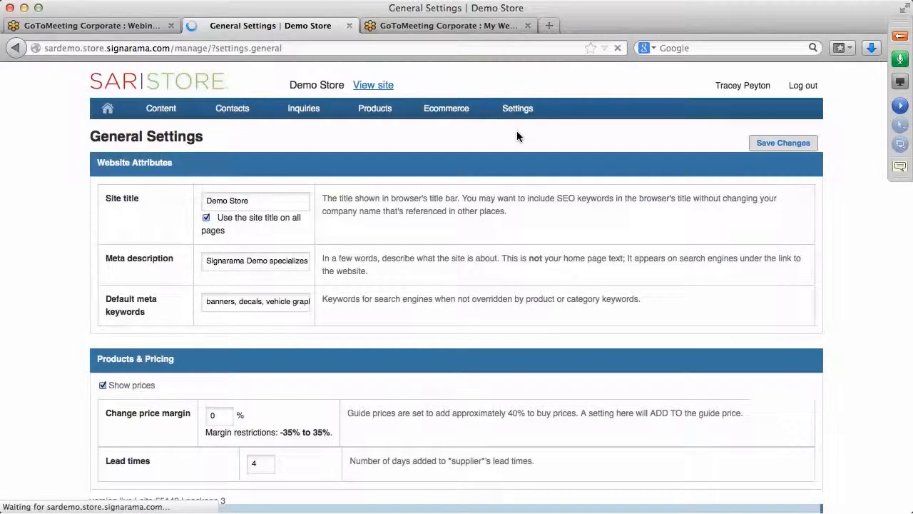
mouse_move(519, 115)
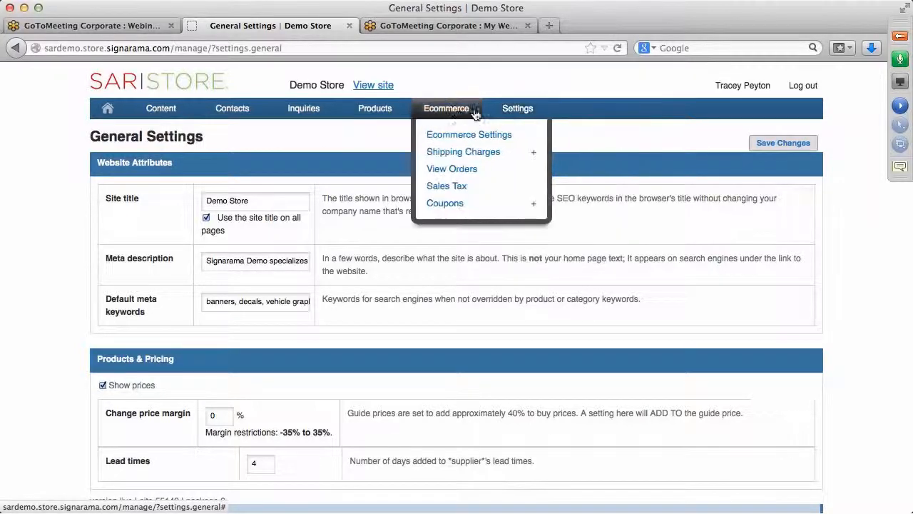
mouse_move(383, 119)
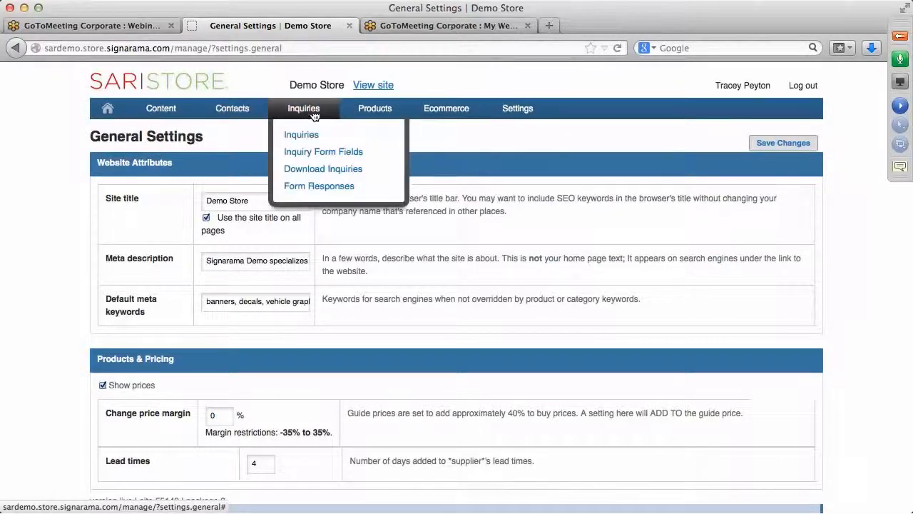
mouse_move(250, 111)
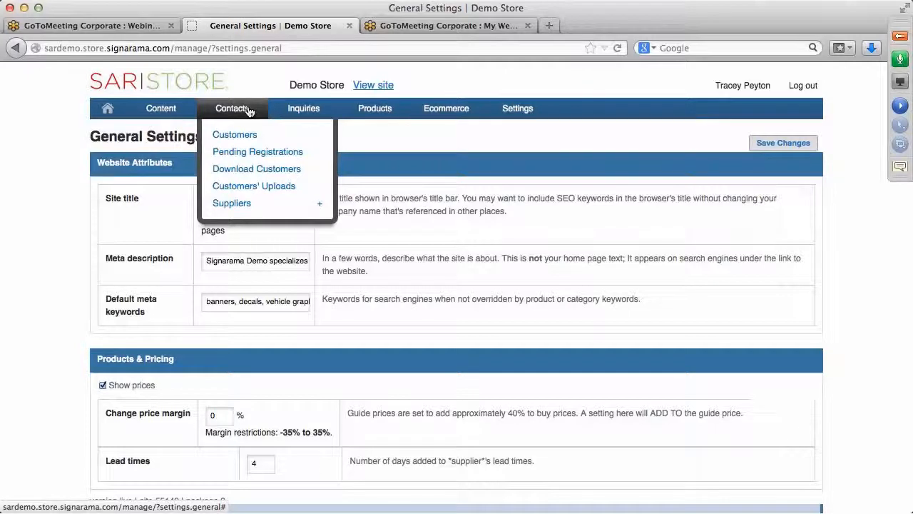
mouse_move(167, 107)
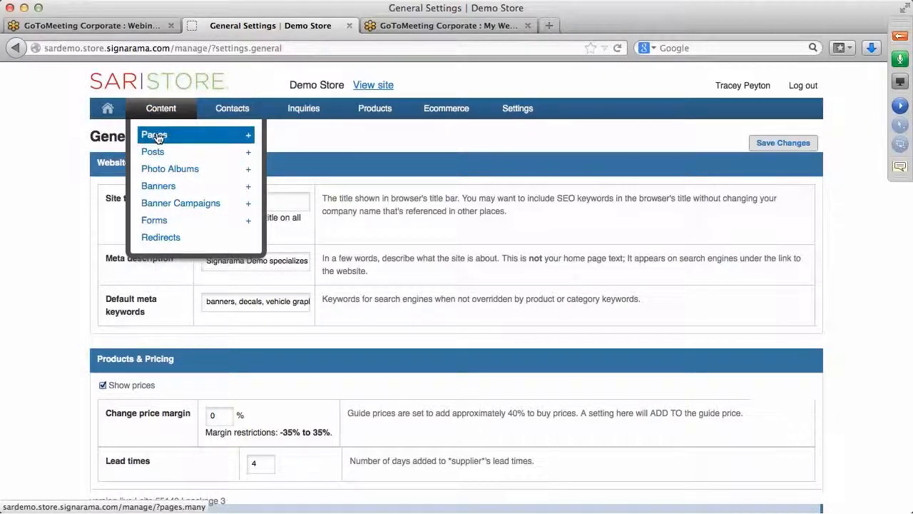
Step: Open Content > Pages and search the list for 'hom' to find the home pages
click(158, 138)
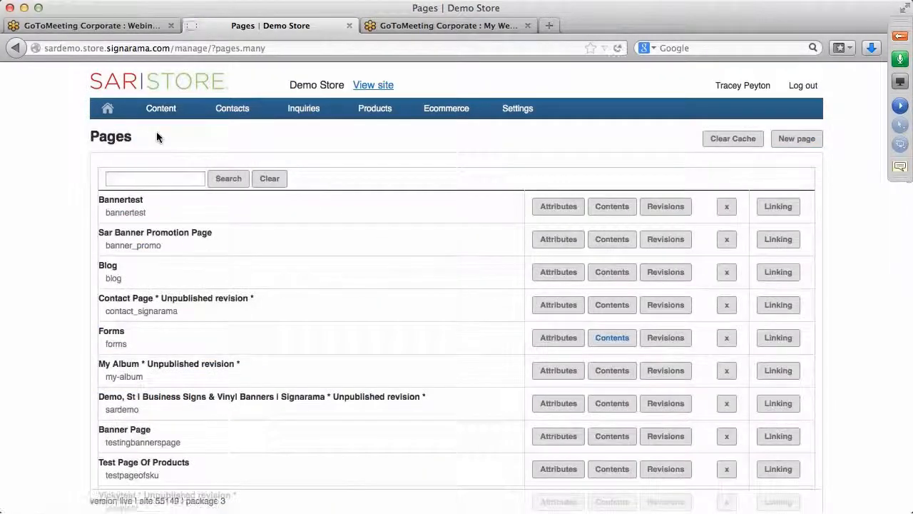
click(147, 177)
text(home)
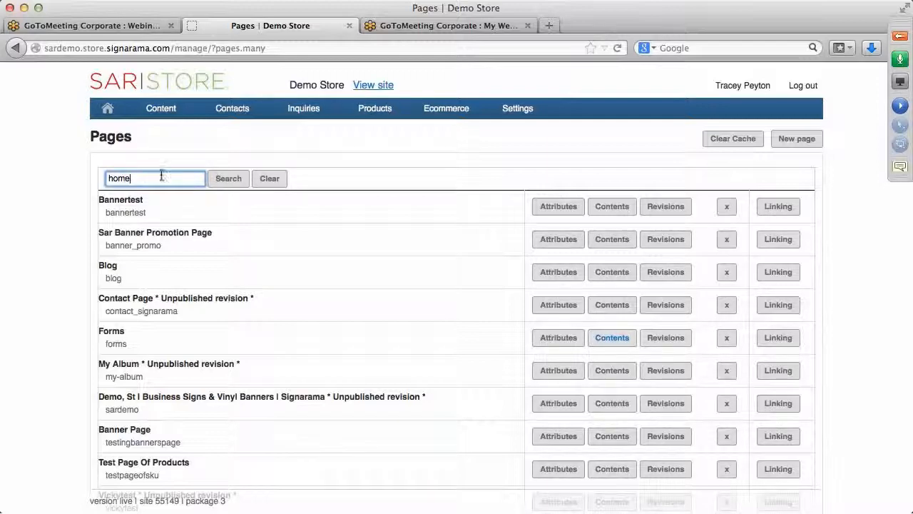
click(228, 182)
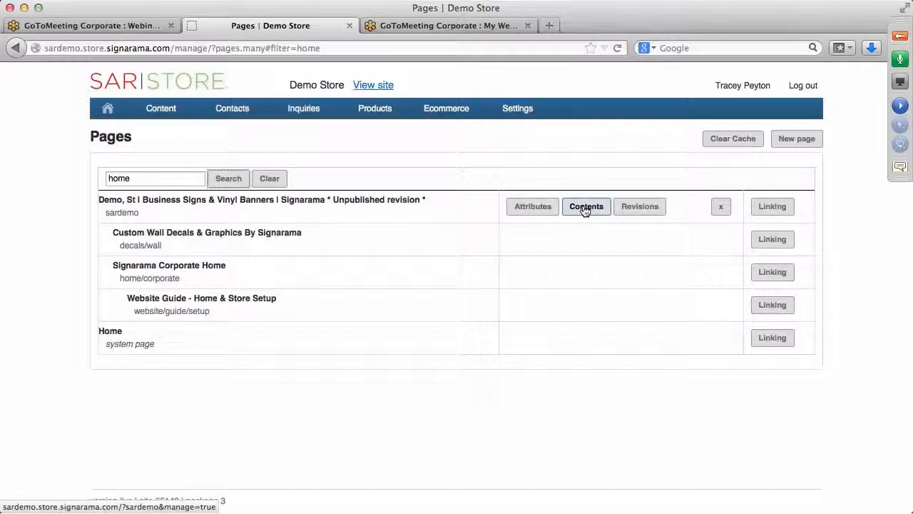
mouse_move(213, 114)
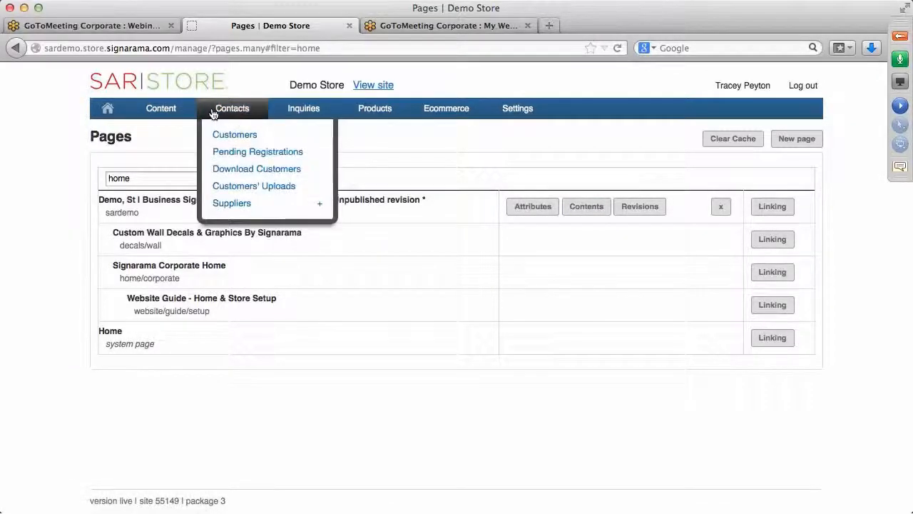
mouse_move(177, 114)
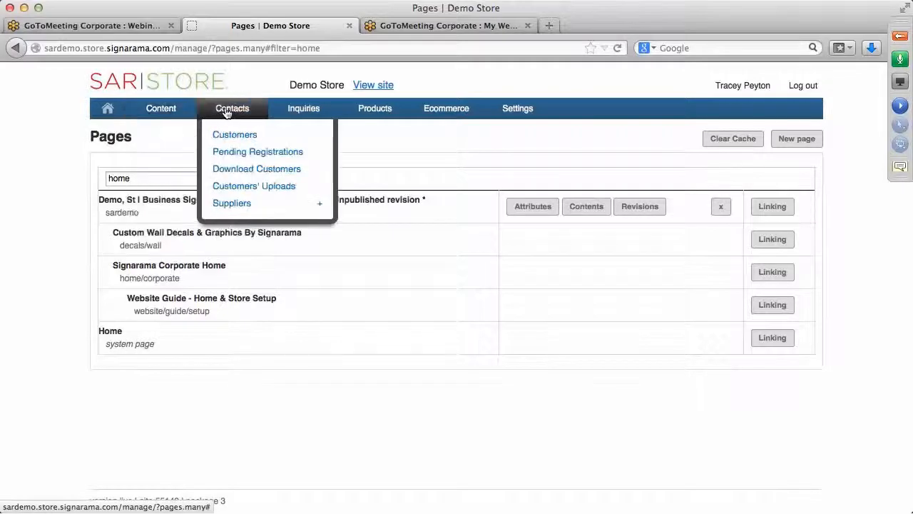
mouse_move(305, 114)
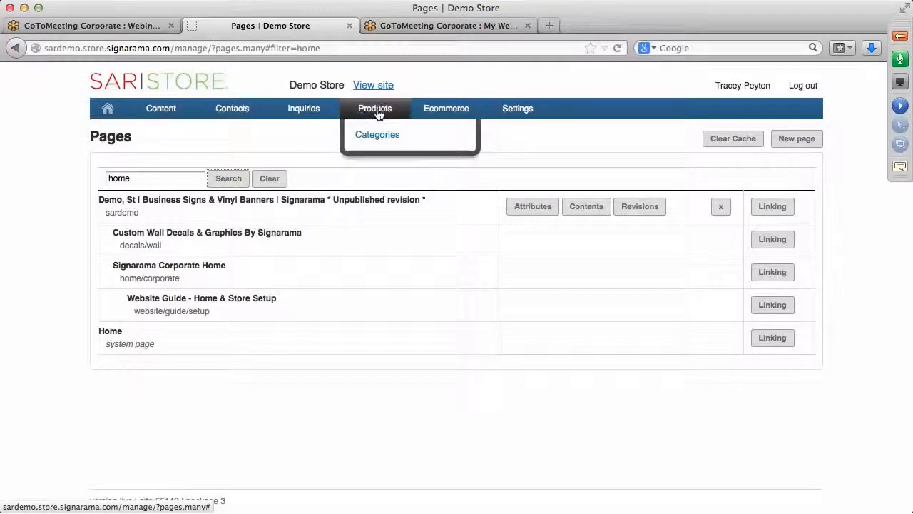
mouse_move(446, 113)
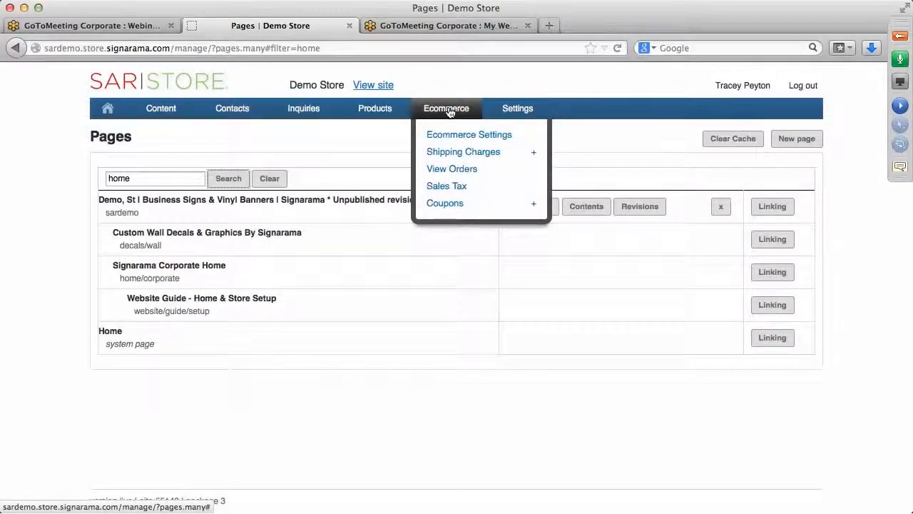
mouse_move(505, 108)
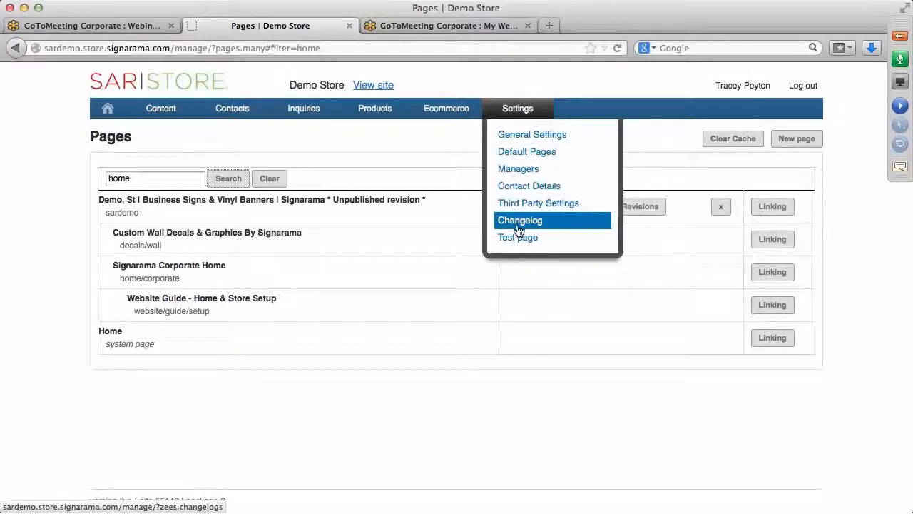
Step: Go back to Settings > General Settings and look over its values
click(522, 139)
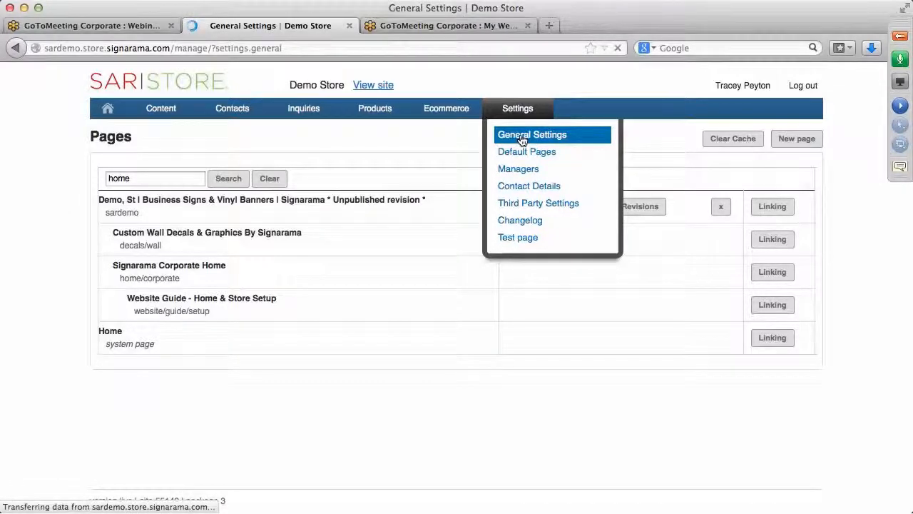
scroll(400, 252, down, 5)
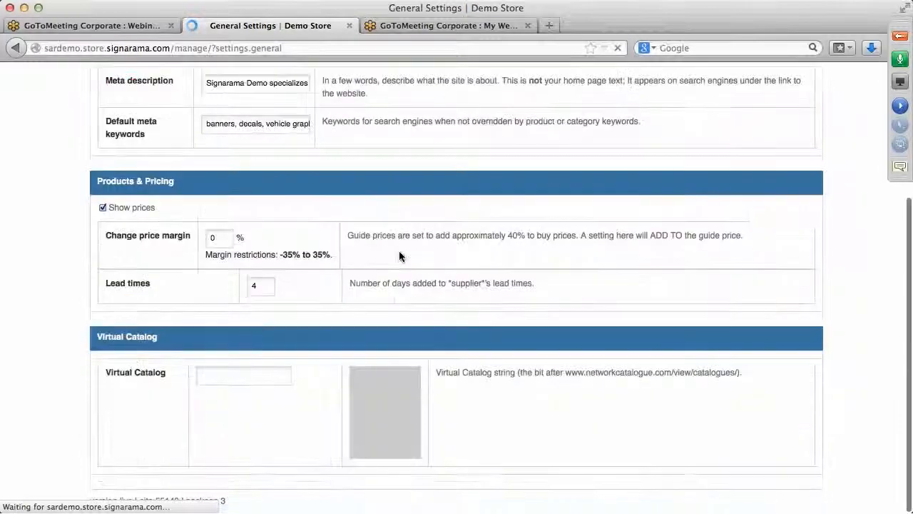
scroll(400, 252, up, 5)
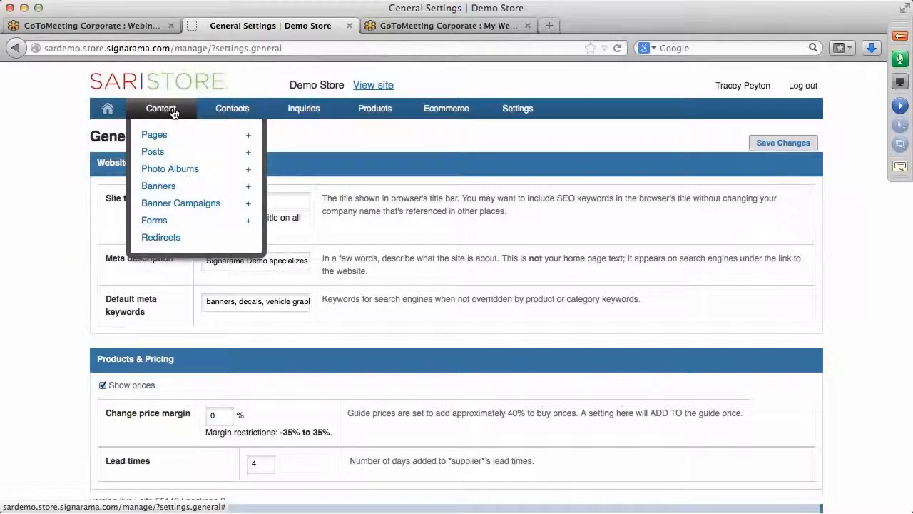
Step: Reopen the full Pages list, scroll through it, and open the Settings menu
click(160, 138)
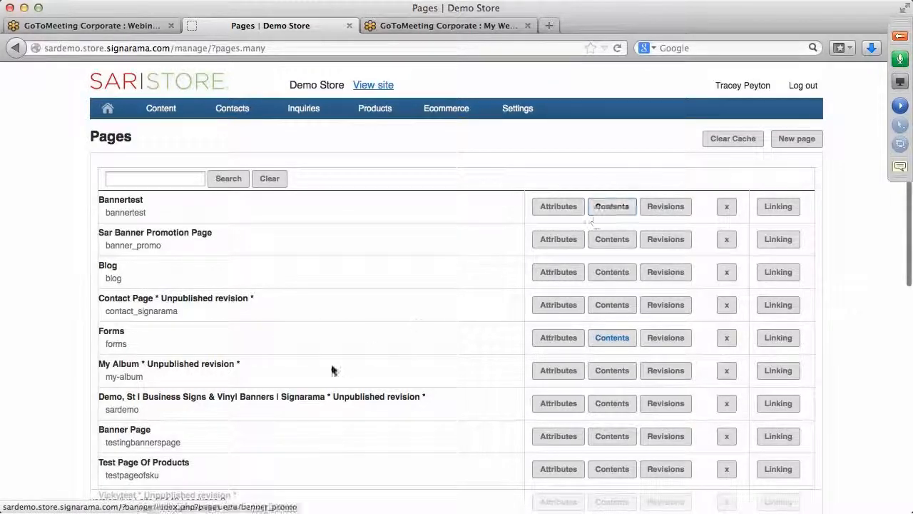
scroll(322, 365, down, 3)
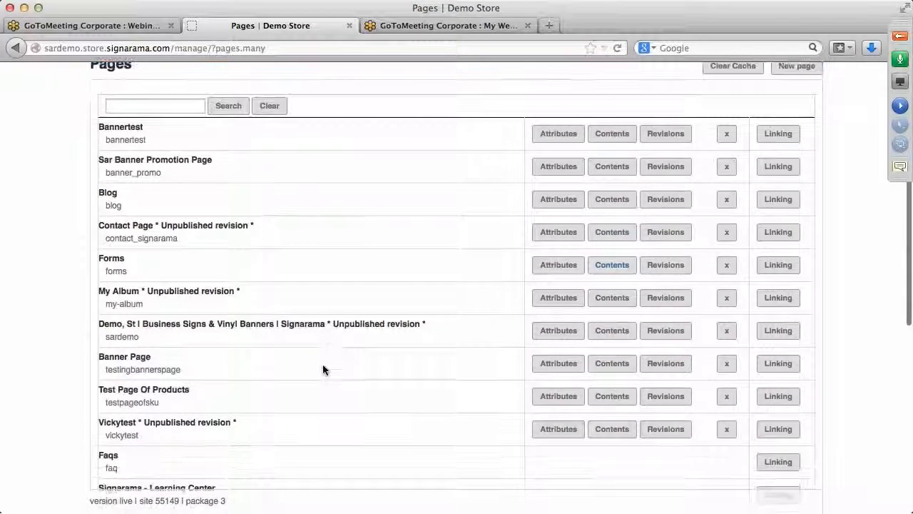
scroll(323, 368, down, 2)
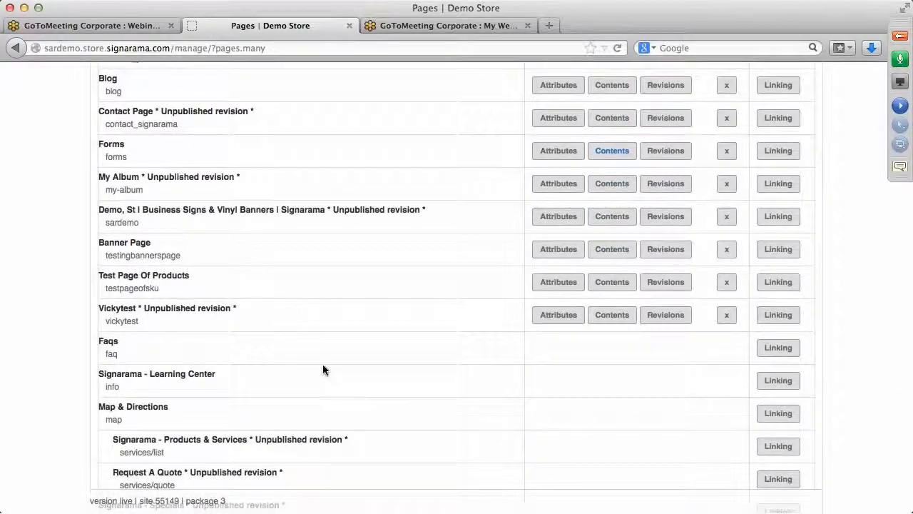
scroll(323, 369, down, 3)
scroll(323, 367, down, 4)
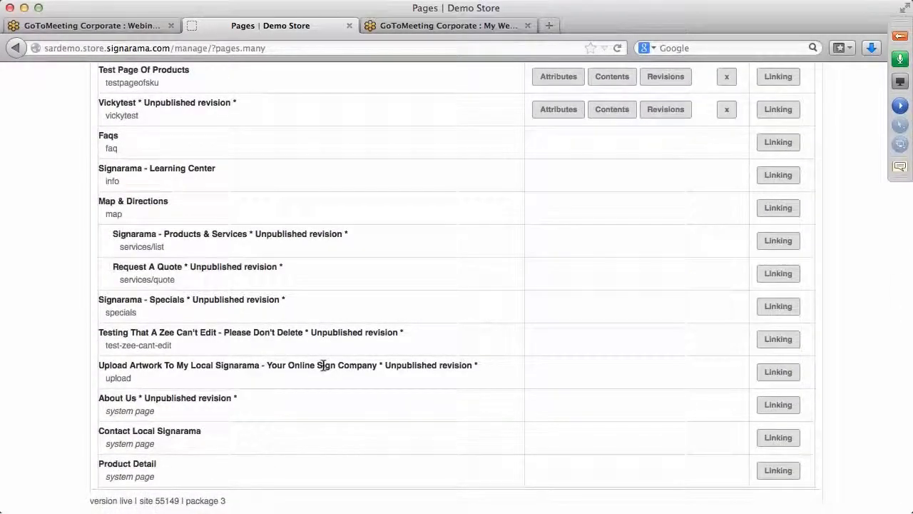
scroll(323, 365, down, 1)
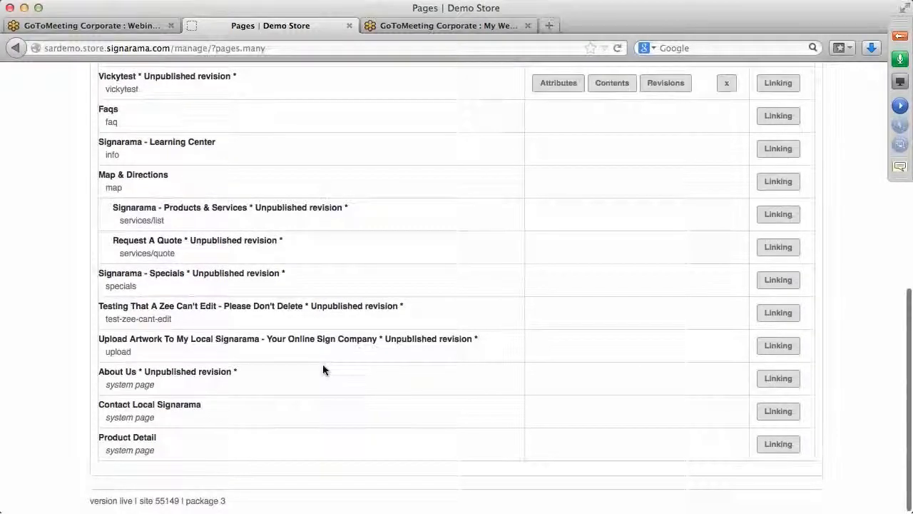
scroll(322, 369, up, 3)
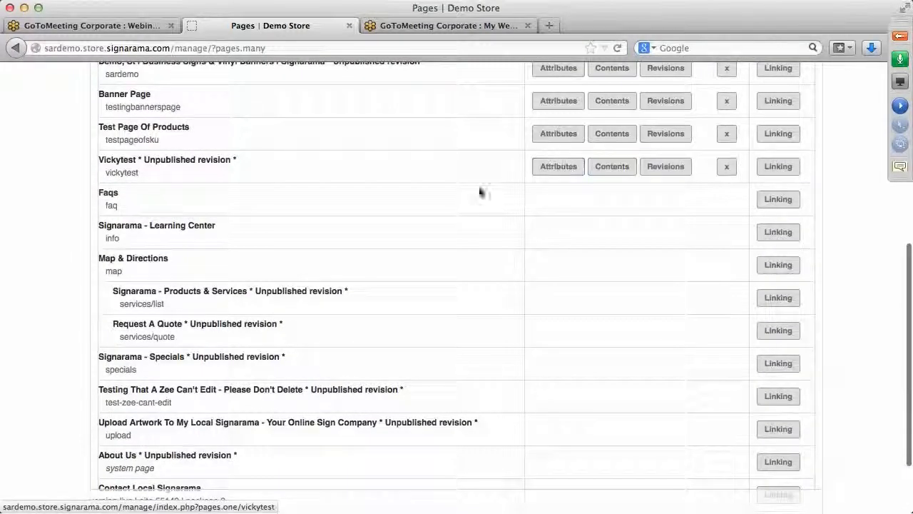
scroll(455, 198, up, 3)
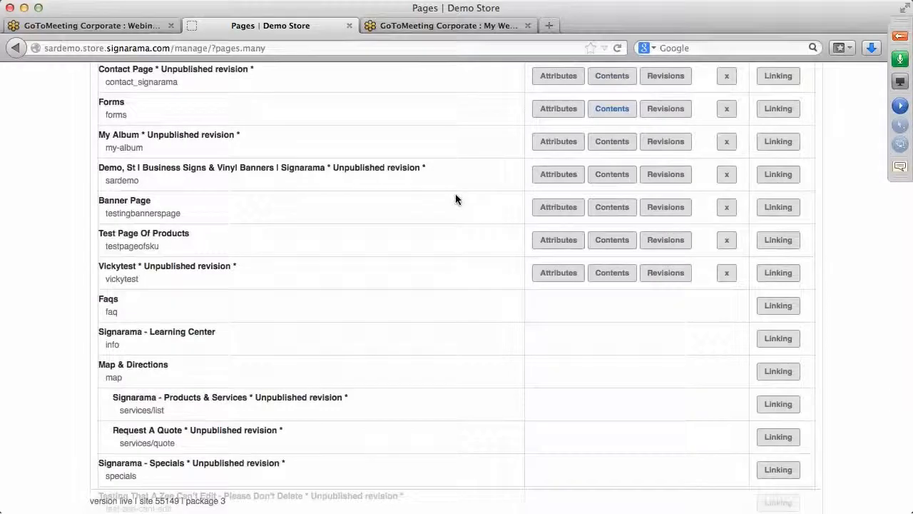
scroll(455, 199, up, 2)
scroll(456, 199, up, 3)
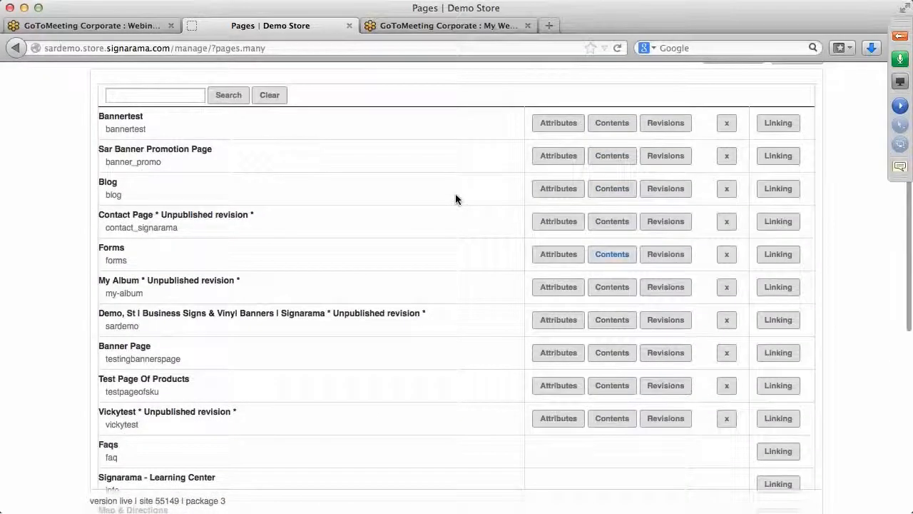
scroll(456, 199, up, 2)
scroll(455, 193, up, 1)
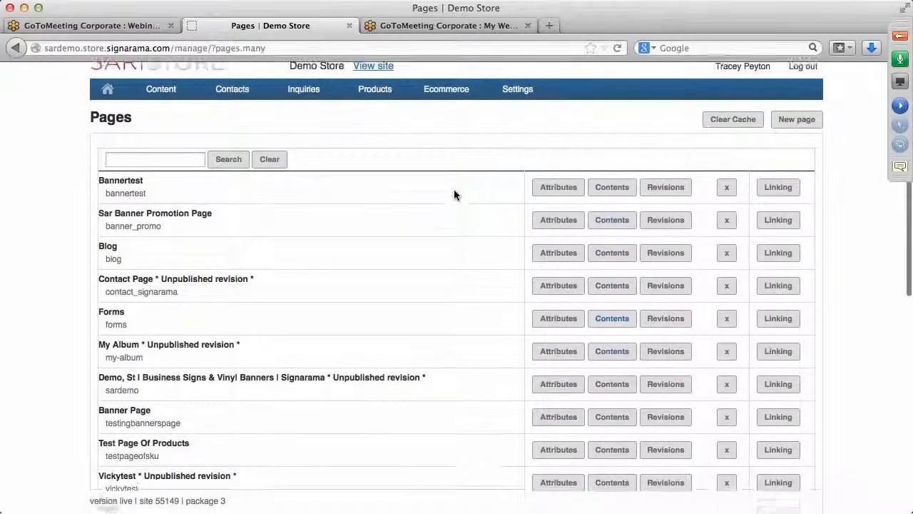
click(241, 113)
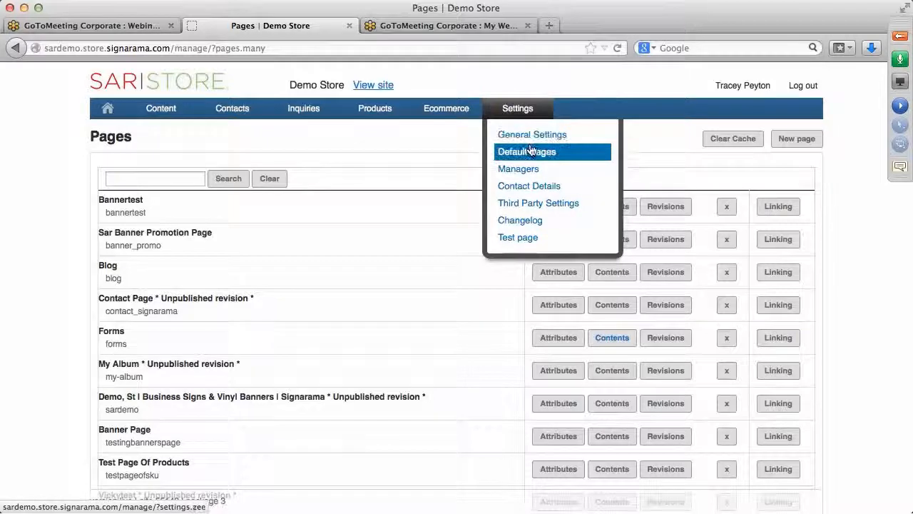
Step: Open Settings > Default Pages and scroll Editable Modules to My Signarama Dropdown - Store Site
click(530, 152)
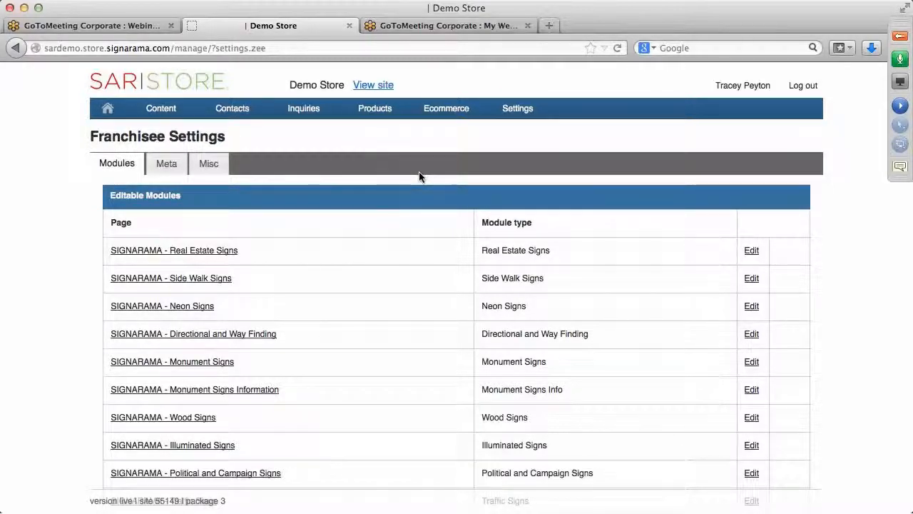
scroll(414, 227, down, 10)
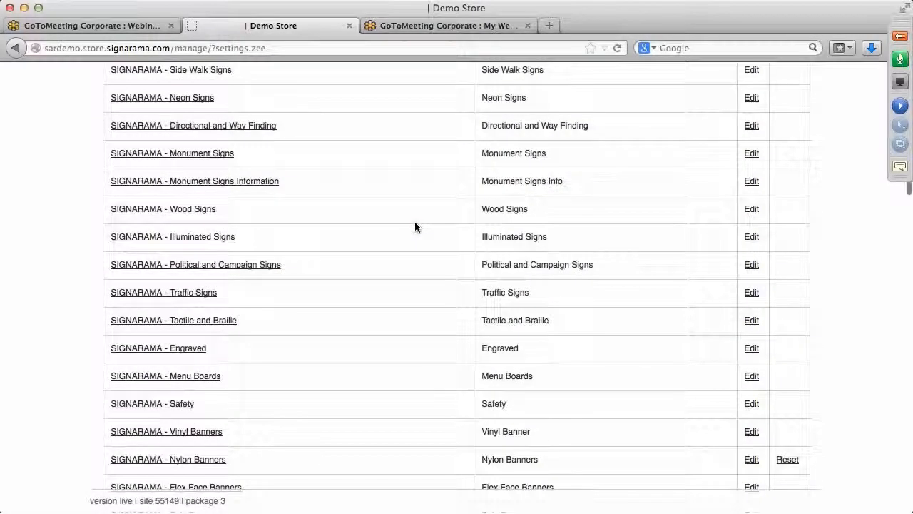
scroll(414, 227, down, 5)
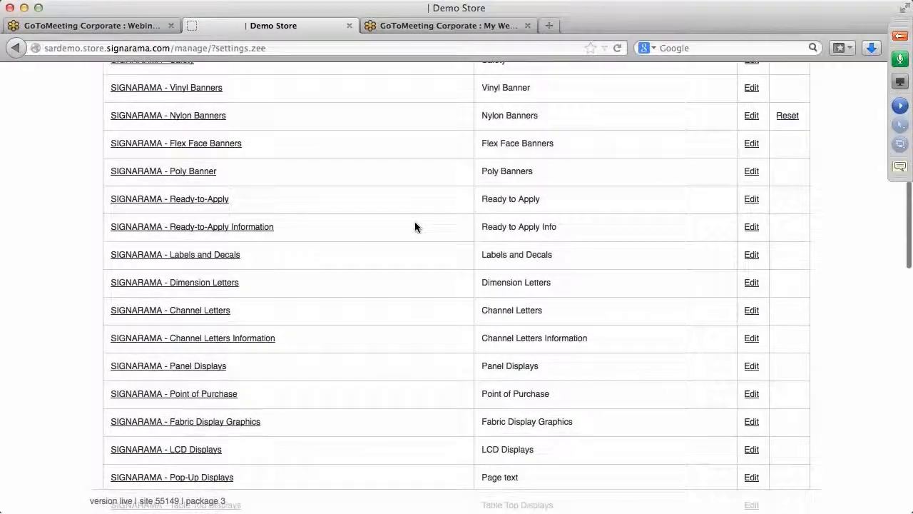
scroll(415, 227, down, 6)
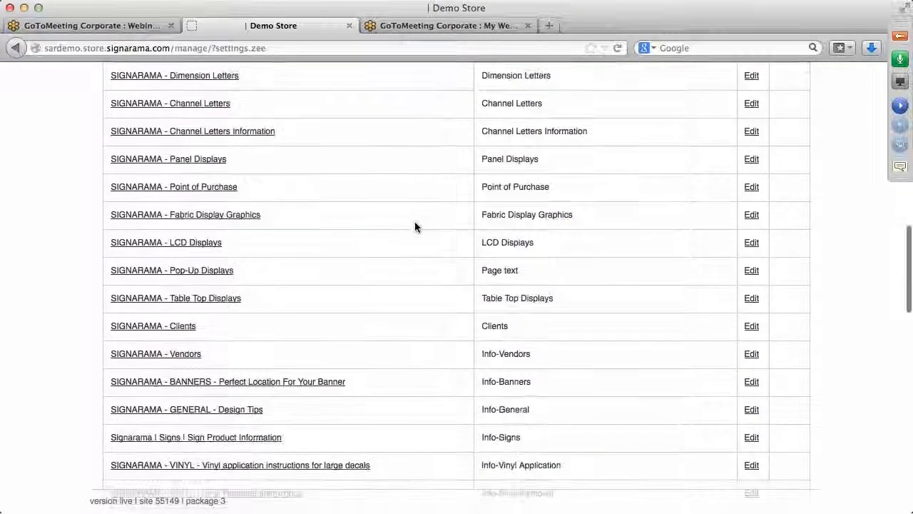
scroll(416, 227, down, 1)
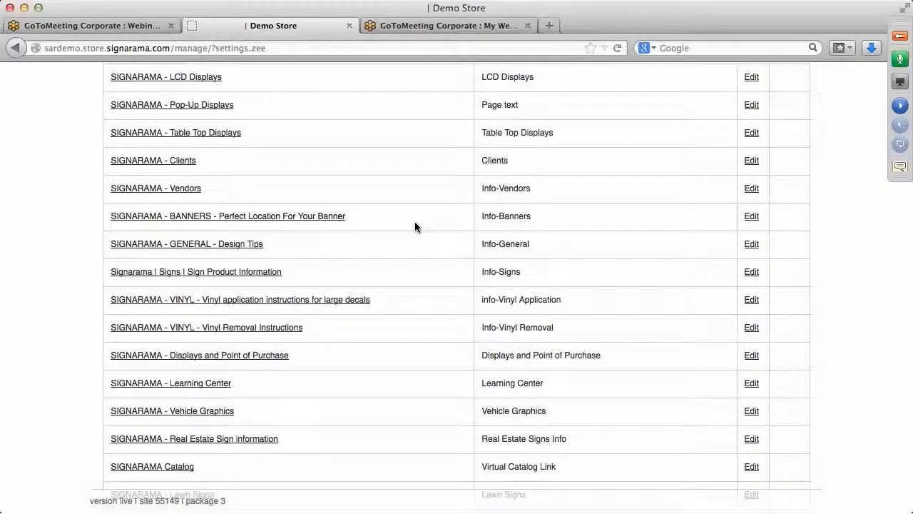
scroll(415, 227, down, 6)
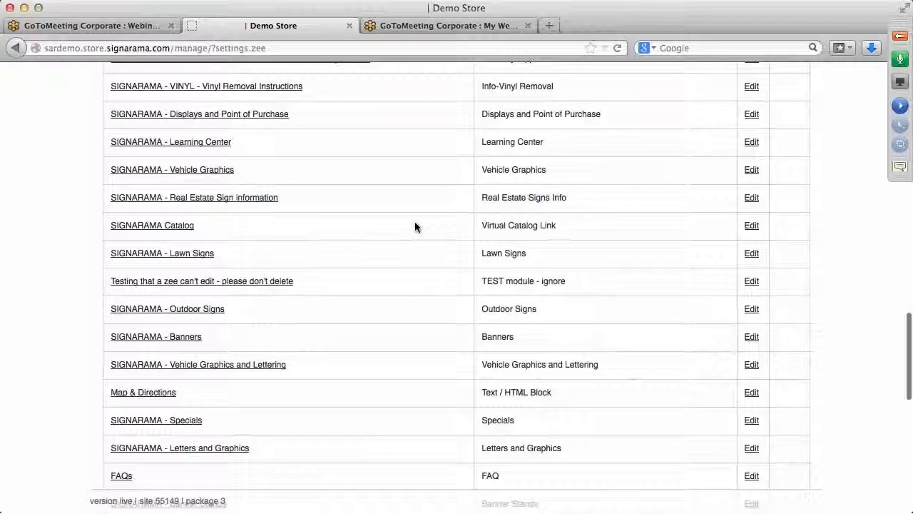
scroll(415, 227, down, 6)
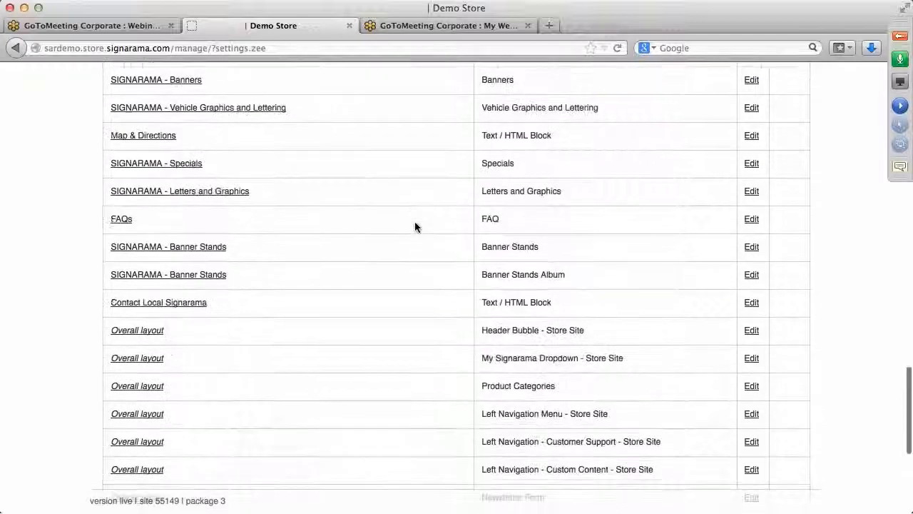
scroll(416, 227, down, 1)
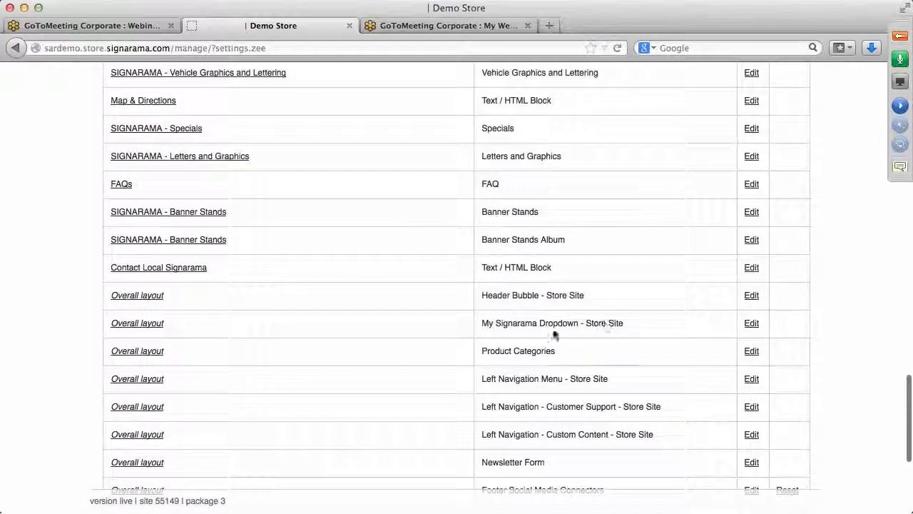
Step: Add a Page bookmark to Forms in the My Signarama Dropdown module and save
click(752, 325)
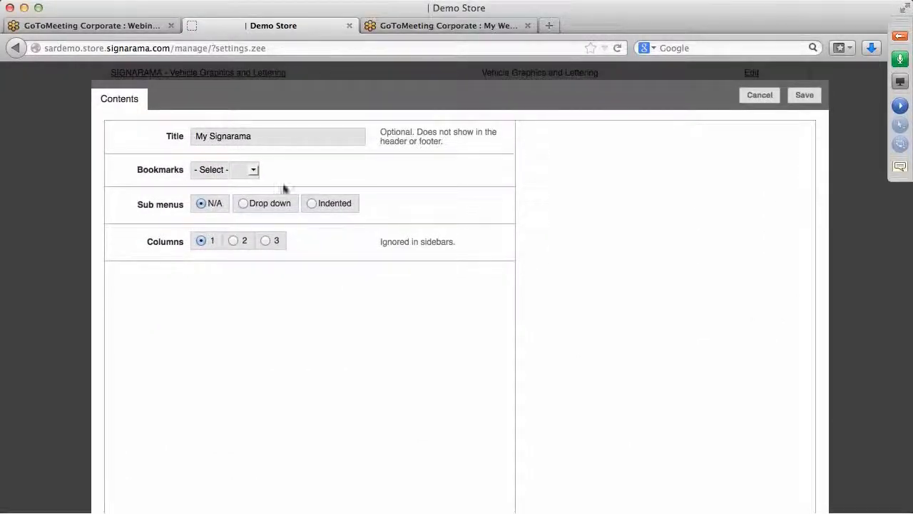
click(253, 171)
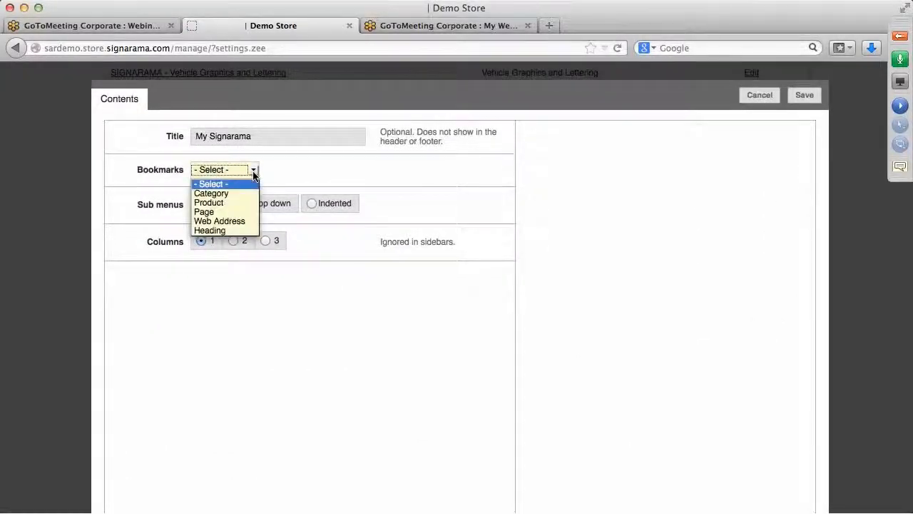
click(205, 211)
click(292, 170)
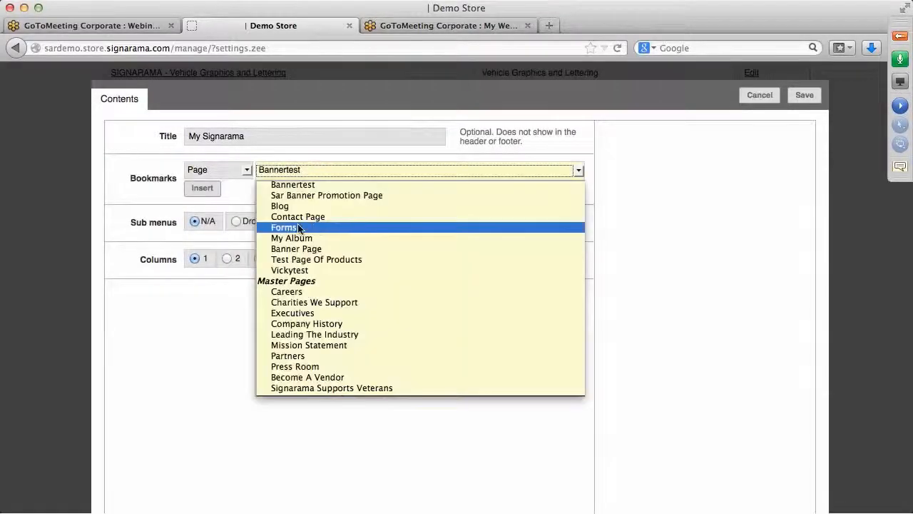
click(298, 228)
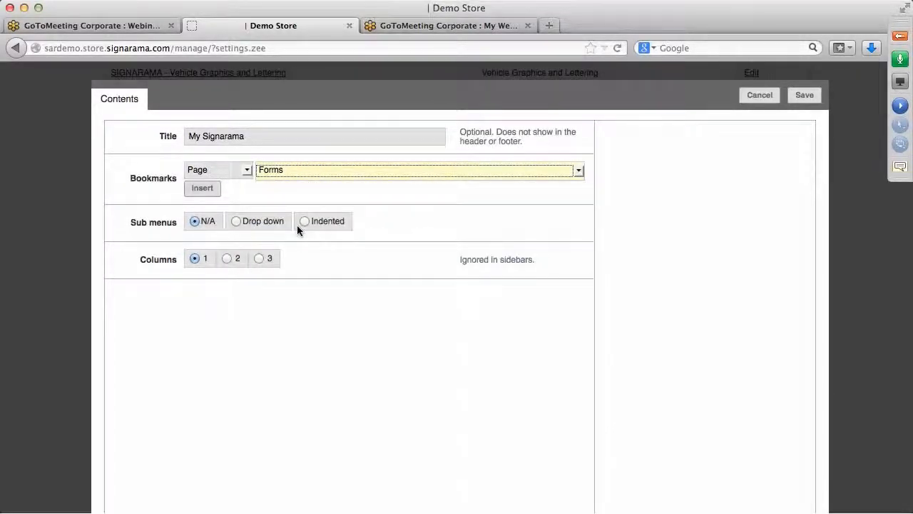
click(205, 190)
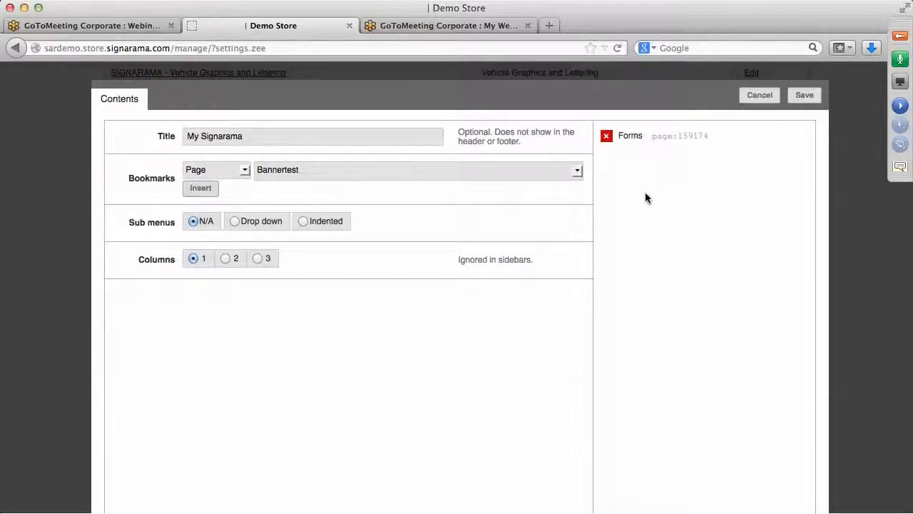
click(804, 96)
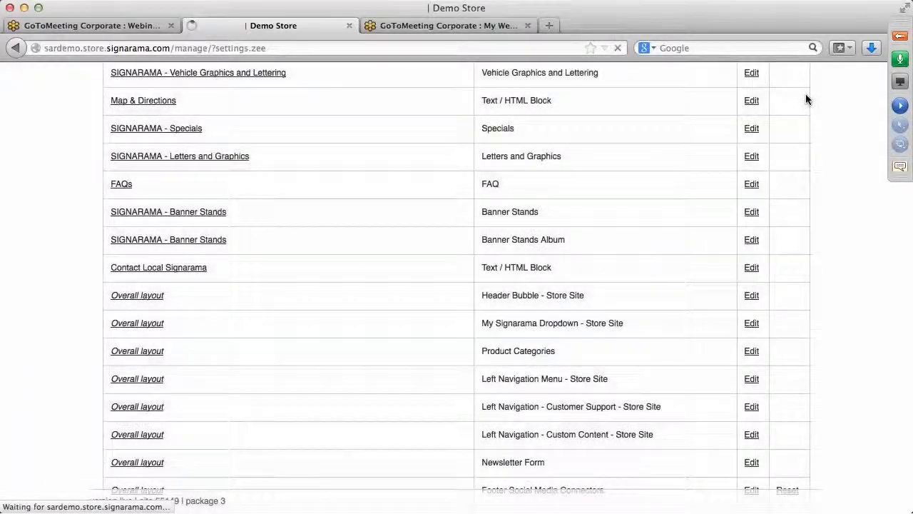
scroll(855, 258, up, 5)
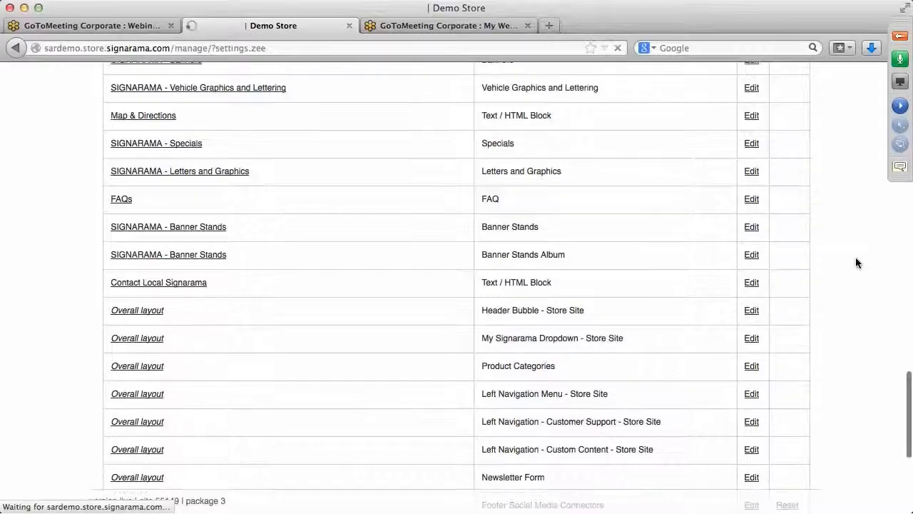
scroll(855, 258, up, 10)
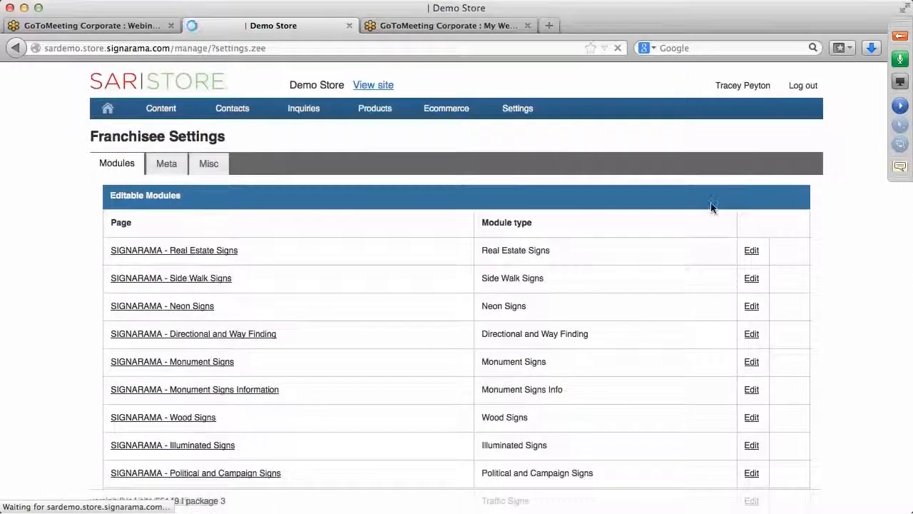
click(381, 88)
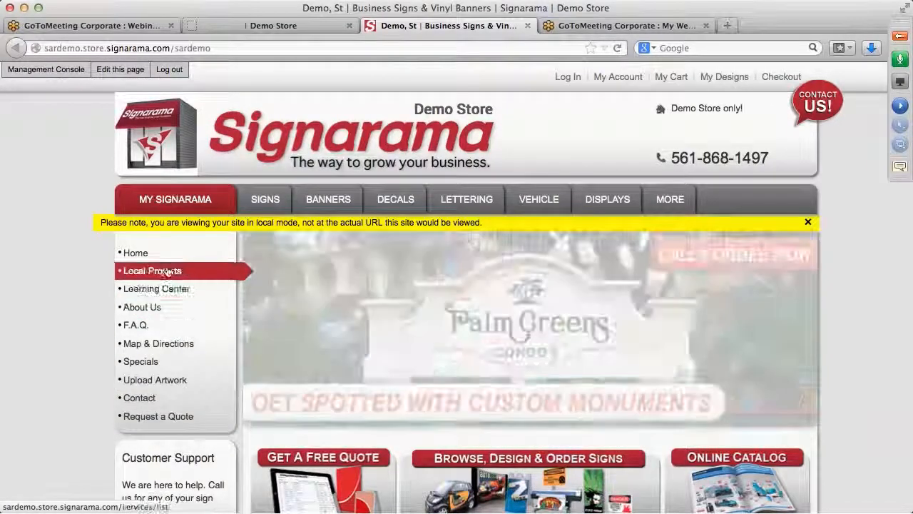
Step: Open Forms from the storefront's MY SIGNARAMA menu and scroll through the Artwork Upload Form
mouse_move(165, 204)
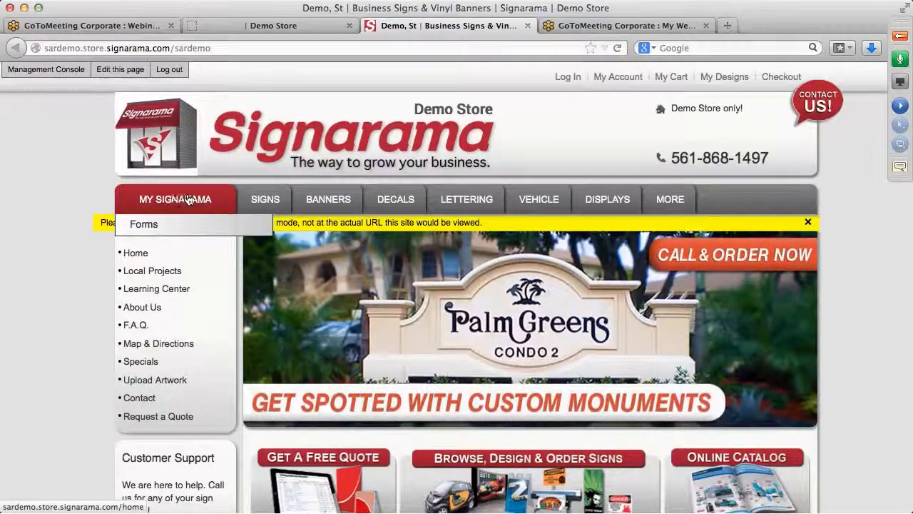
click(148, 227)
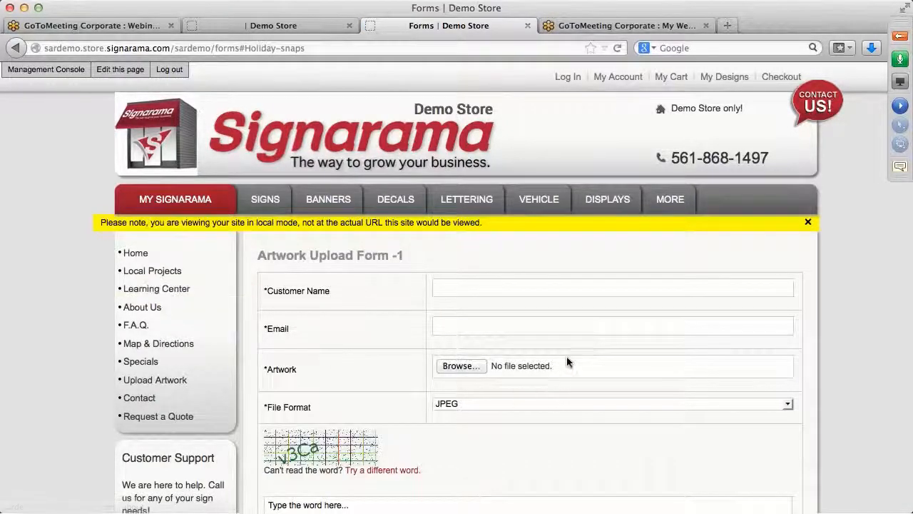
scroll(568, 352, down, 5)
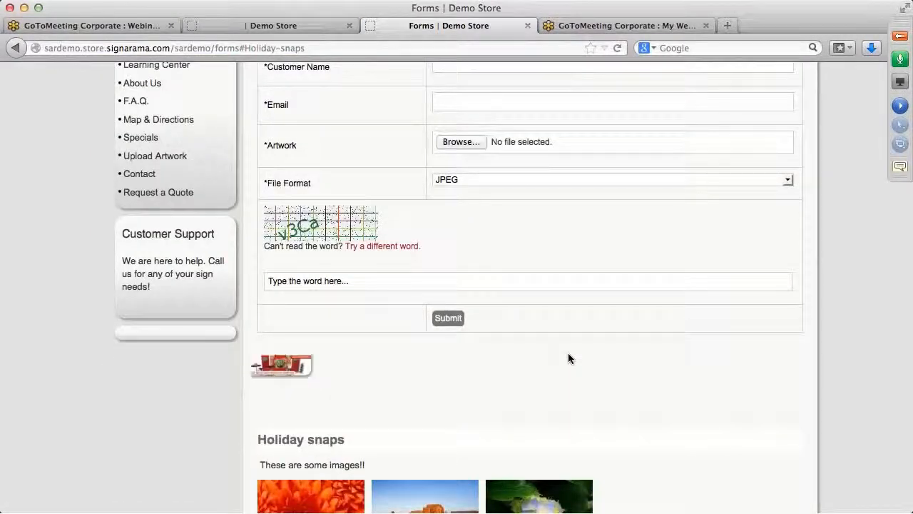
scroll(568, 352, up, 5)
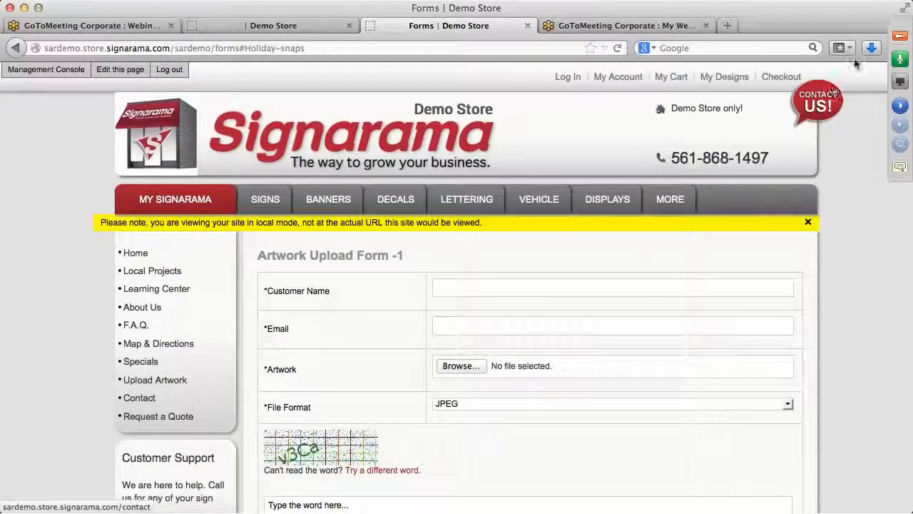
Step: Expand the GoToWebinar control panel over the storefront's Forms page
click(903, 37)
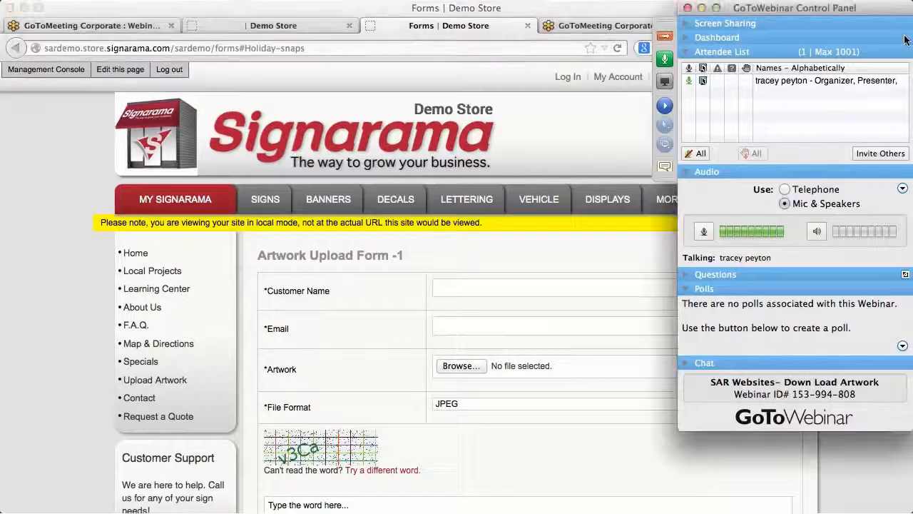